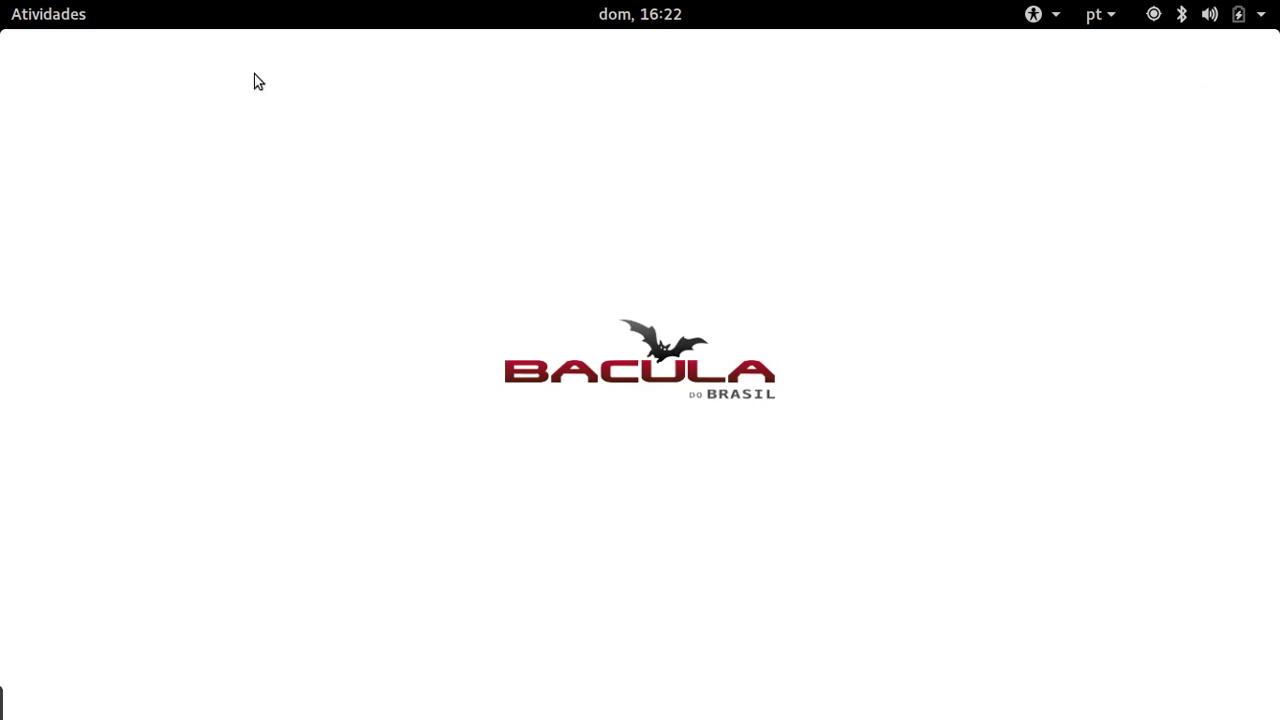
Switch to the Firefox ESXi Host Client's VM list showing ubuntu17 and ubunturestore.
{"action": "left_click", "coordinate": [55, 8]}
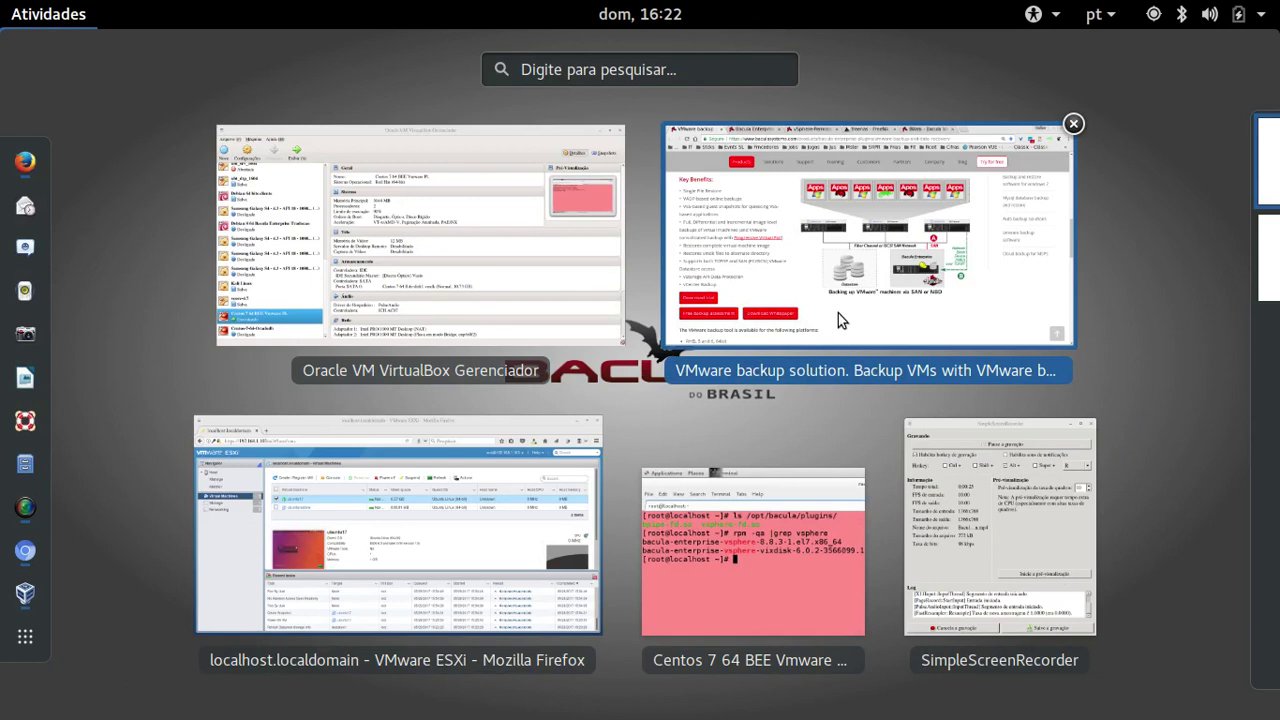
{"action": "left_click", "coordinate": [389, 509]}
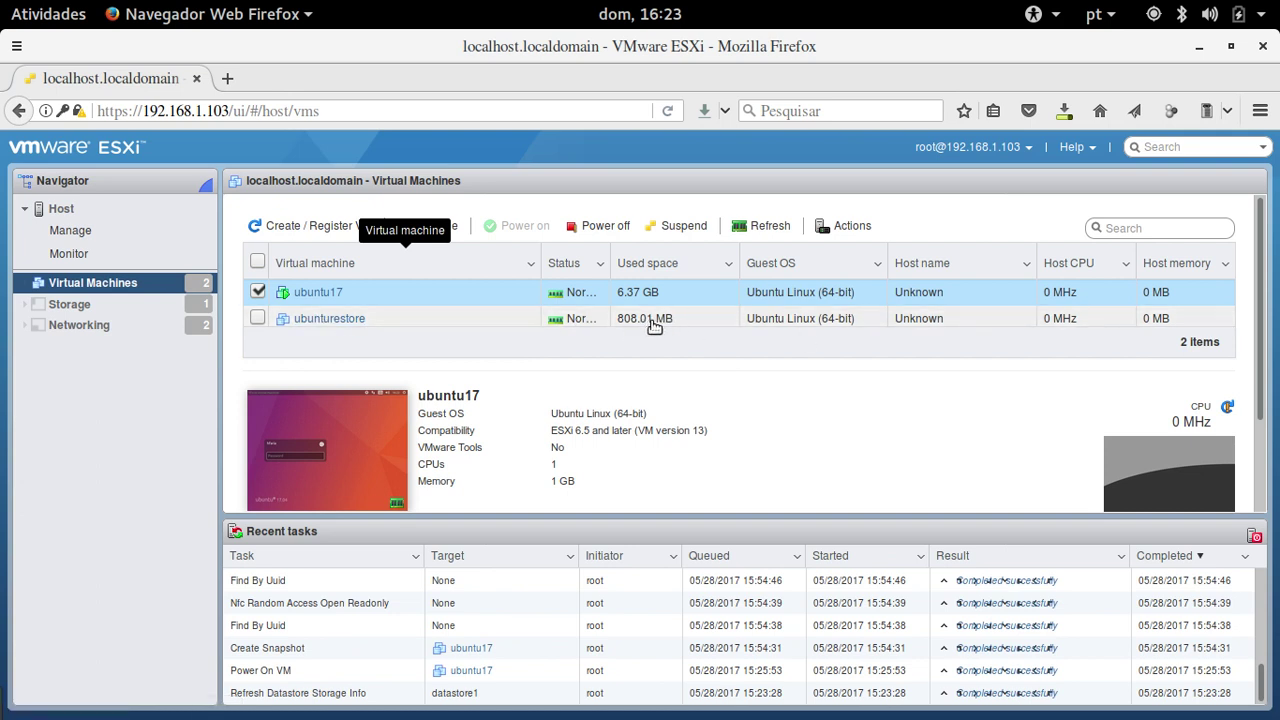
Minimize the ESXi Firefox window and bring up Chromium's Bacula VMware backup plugin page.
{"action": "left_click", "coordinate": [1197, 50]}
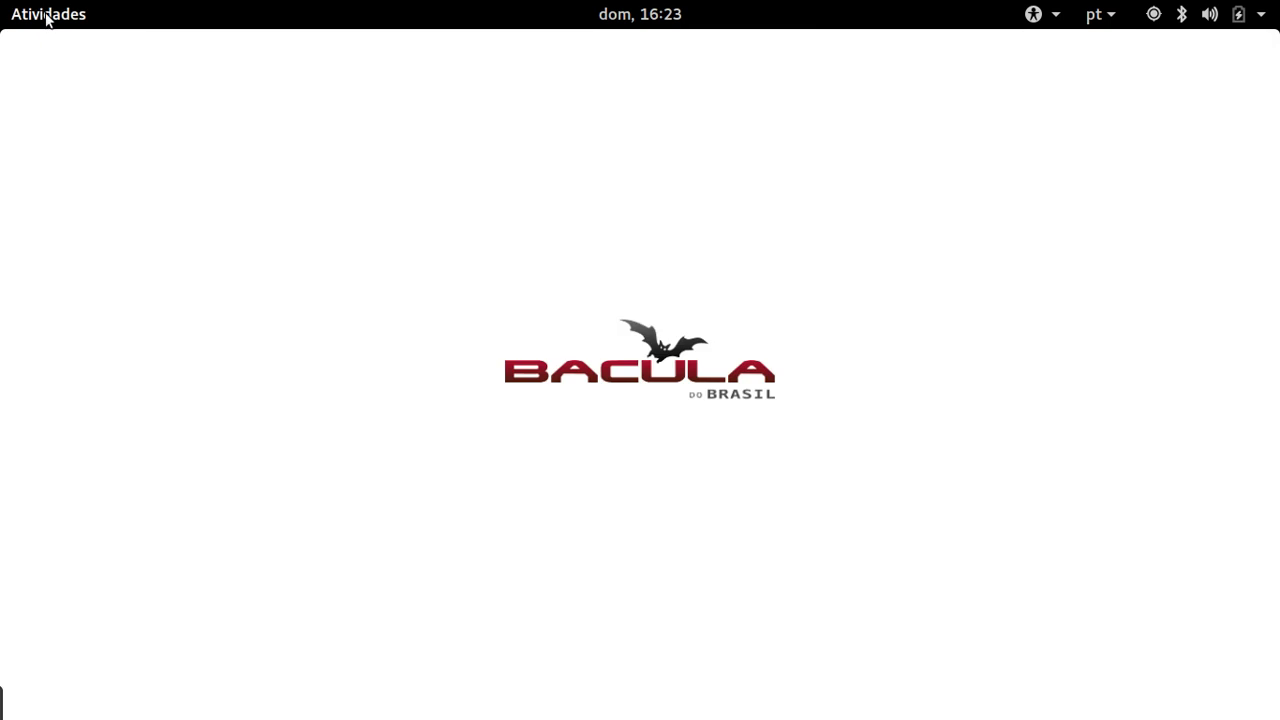
{"action": "left_click", "coordinate": [48, 16]}
{"action": "left_click", "coordinate": [921, 280]}
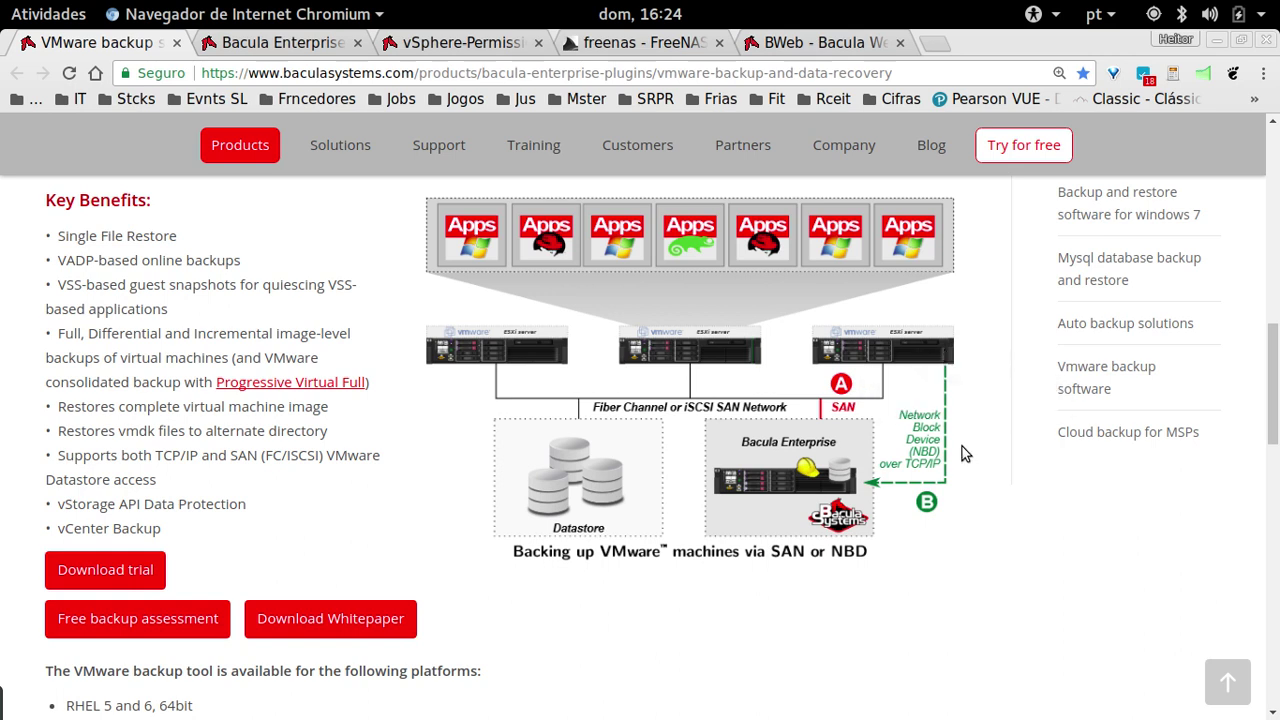
Show the Bacula Enterprise Official Binaries page listing the vSphere 8.8.3 RPMs, then bring up the Activities overview.
{"action": "left_click", "coordinate": [266, 50]}
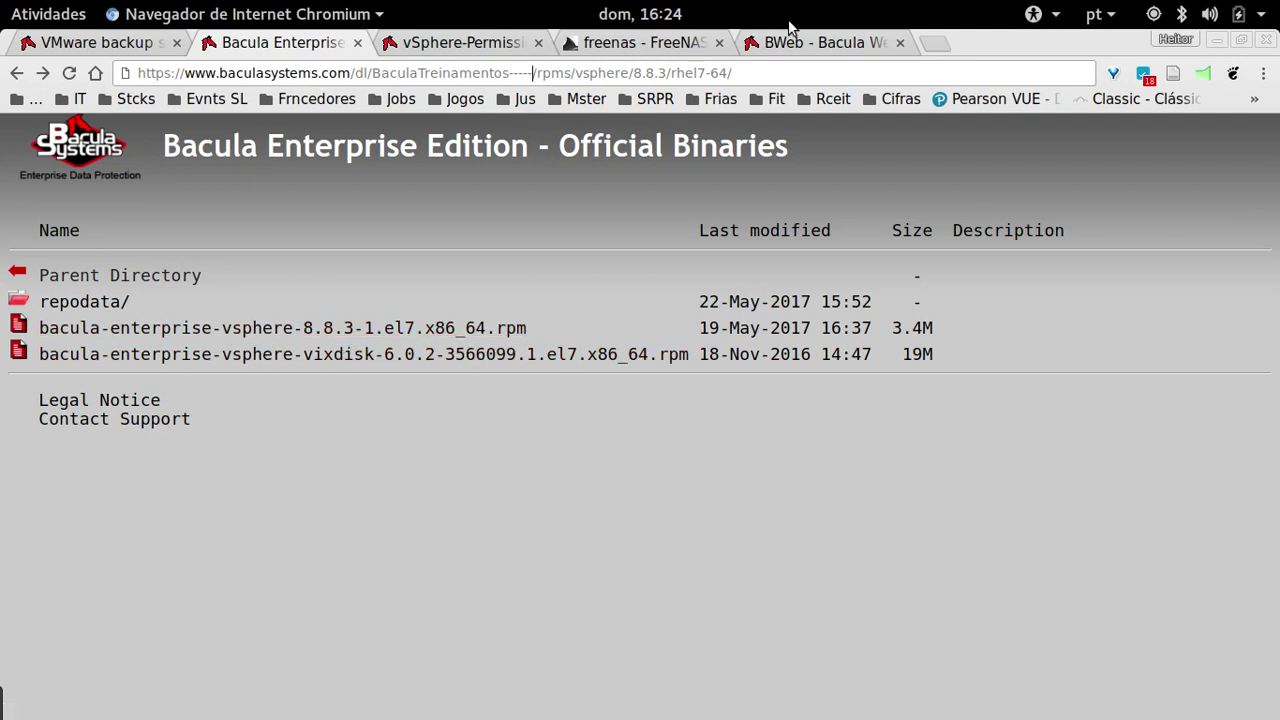
{"action": "mouse_move", "coordinate": [8, 10]}
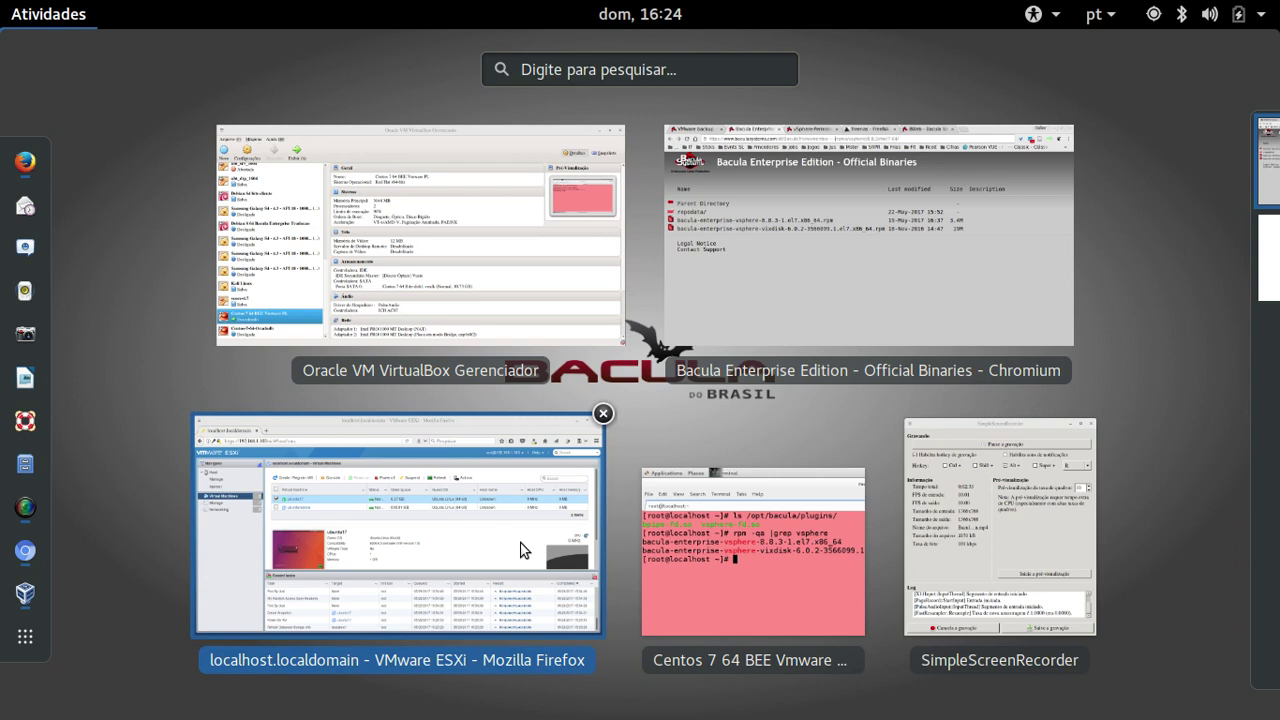
In the CentOS VM terminal, clear the screen and rerun 'rpm -qa |grep vsphere'.
{"action": "left_click", "coordinate": [720, 550]}
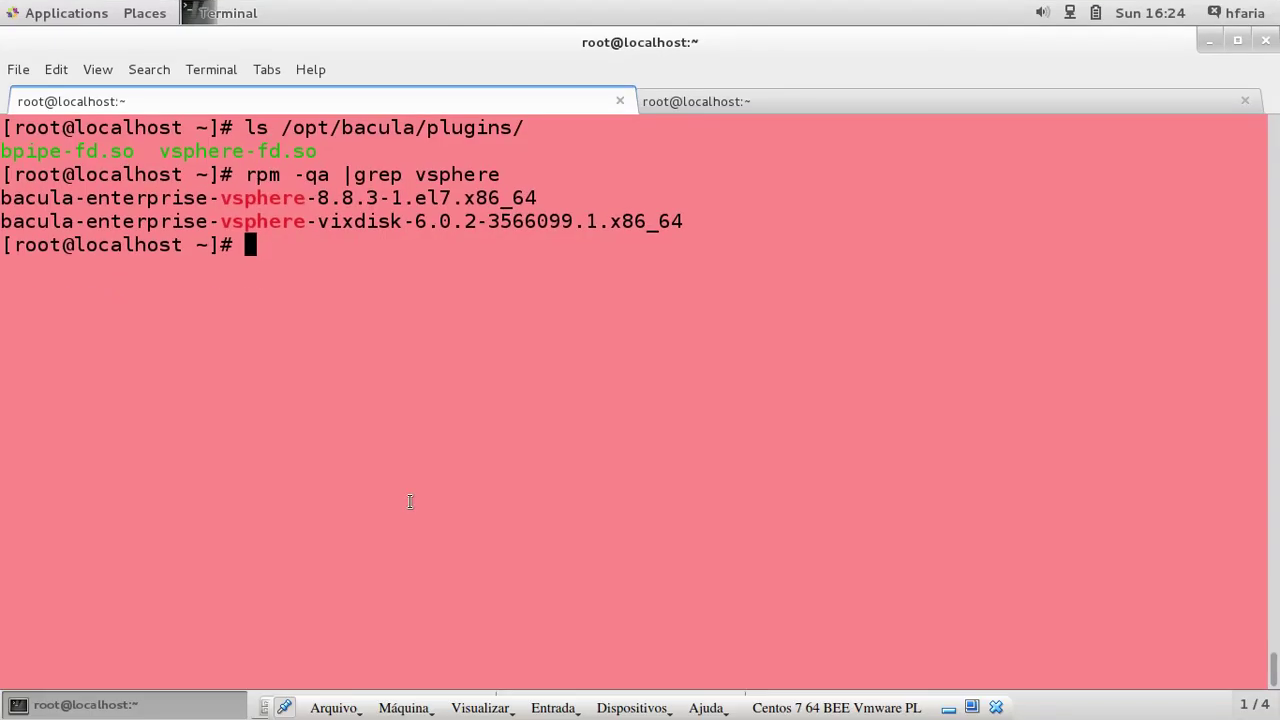
{"action": "key", "text": "ctrl+l"}
{"action": "key", "text": "Up"}
{"action": "key", "text": "Return"}
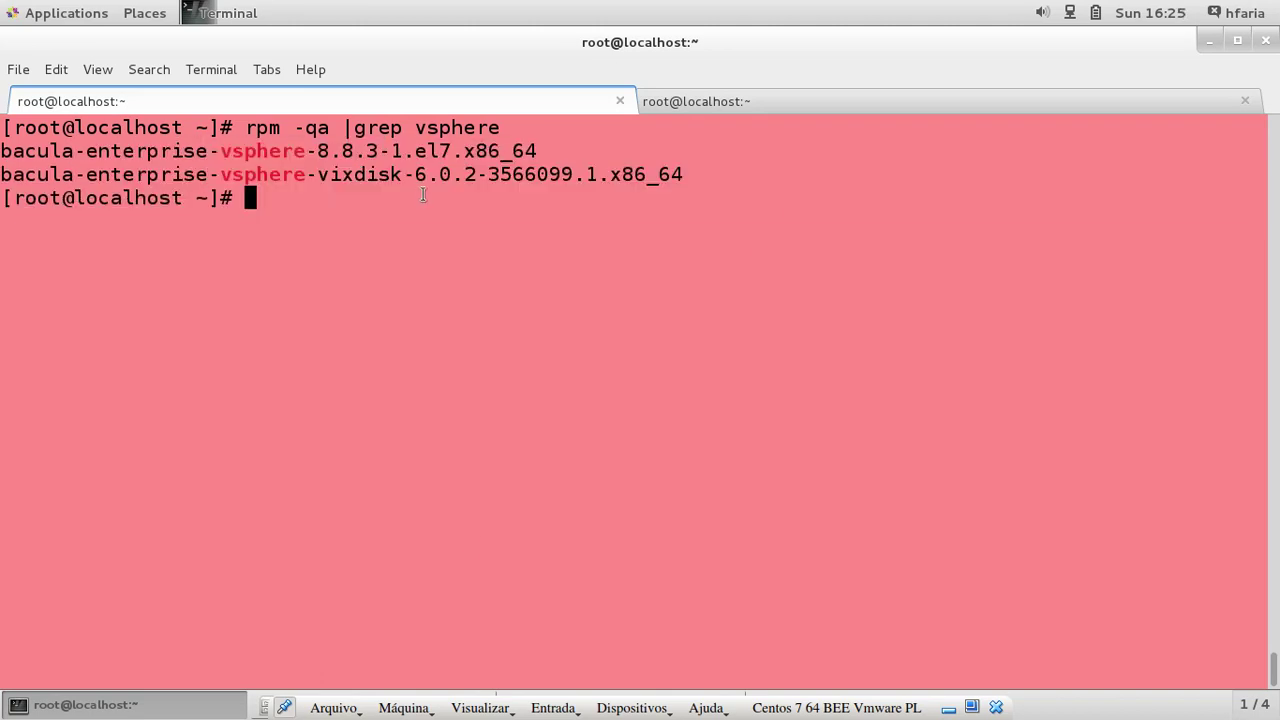
Rerun 'ls /opt/bacula/plugins/' from history and highlight vsphere-fd.so in the listing.
{"action": "key", "text": "ctrl+r"}
{"action": "type", "text": "ls"}
{"action": "key", "text": "Return"}
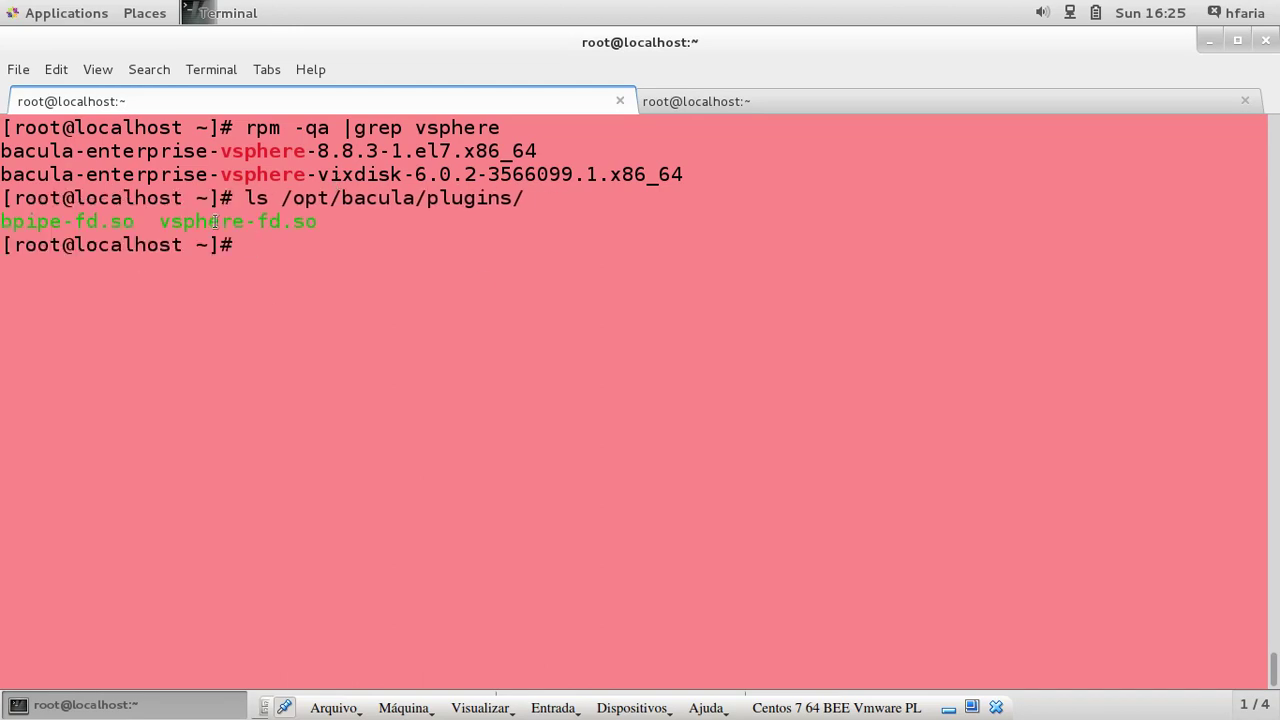
{"action": "left_click_drag", "start_coordinate": [158, 221], "coordinate": [318, 221]}
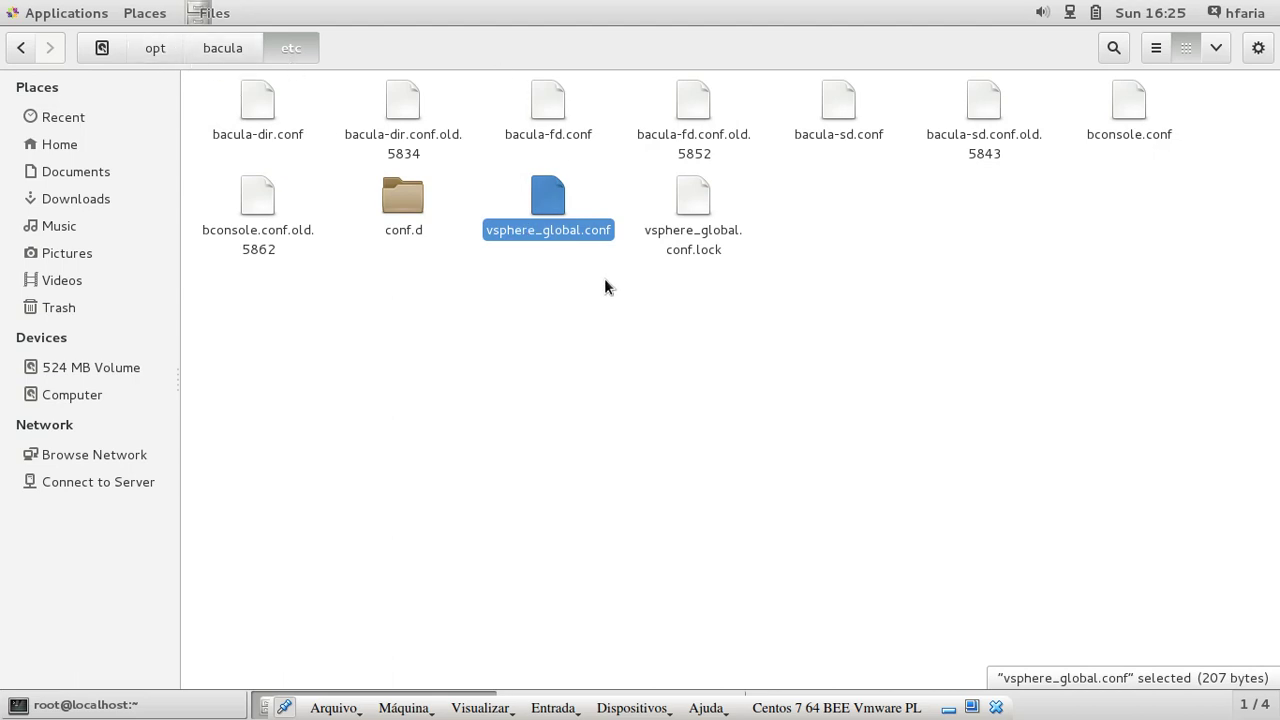
Open vsphere_global.conf in gedit, center the window, and highlight the username value.
{"action": "double_click", "coordinate": [551, 228]}
{"action": "left_click_drag", "start_coordinate": [473, 88], "coordinate": [819, 114]}
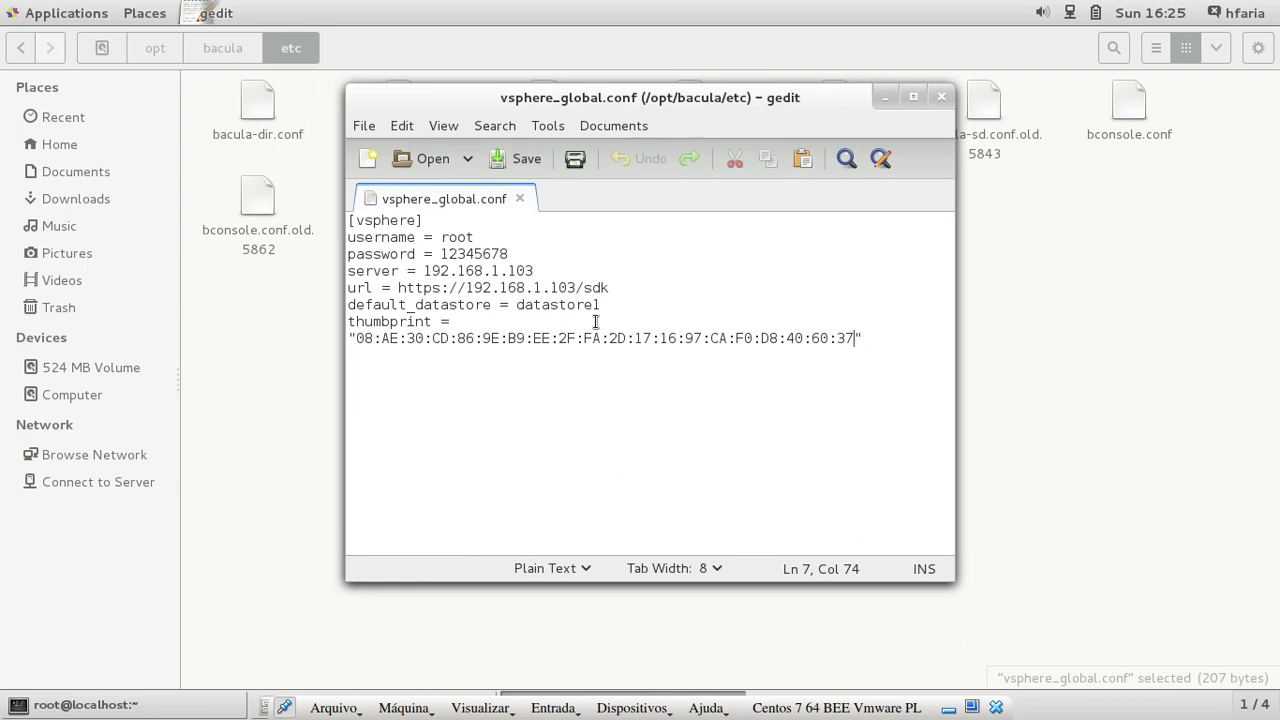
{"action": "left_click", "coordinate": [442, 237]}
{"action": "left_click_drag", "start_coordinate": [442, 237], "coordinate": [488, 243]}
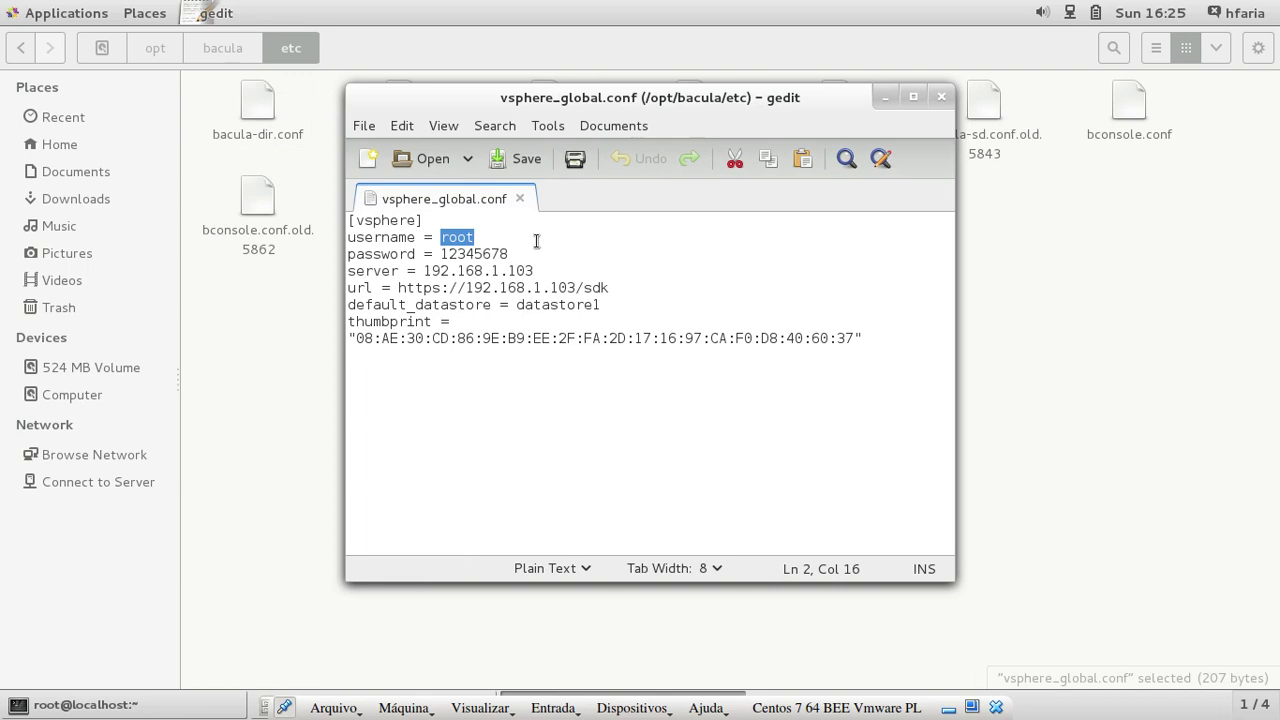
{"action": "left_click", "coordinate": [430, 240]}
{"action": "left_click_drag", "start_coordinate": [440, 238], "coordinate": [482, 237]}
Highlight the server address 192.168.1.103, the host in the url line, and the full thumbprint.
{"action": "left_click", "coordinate": [508, 271]}
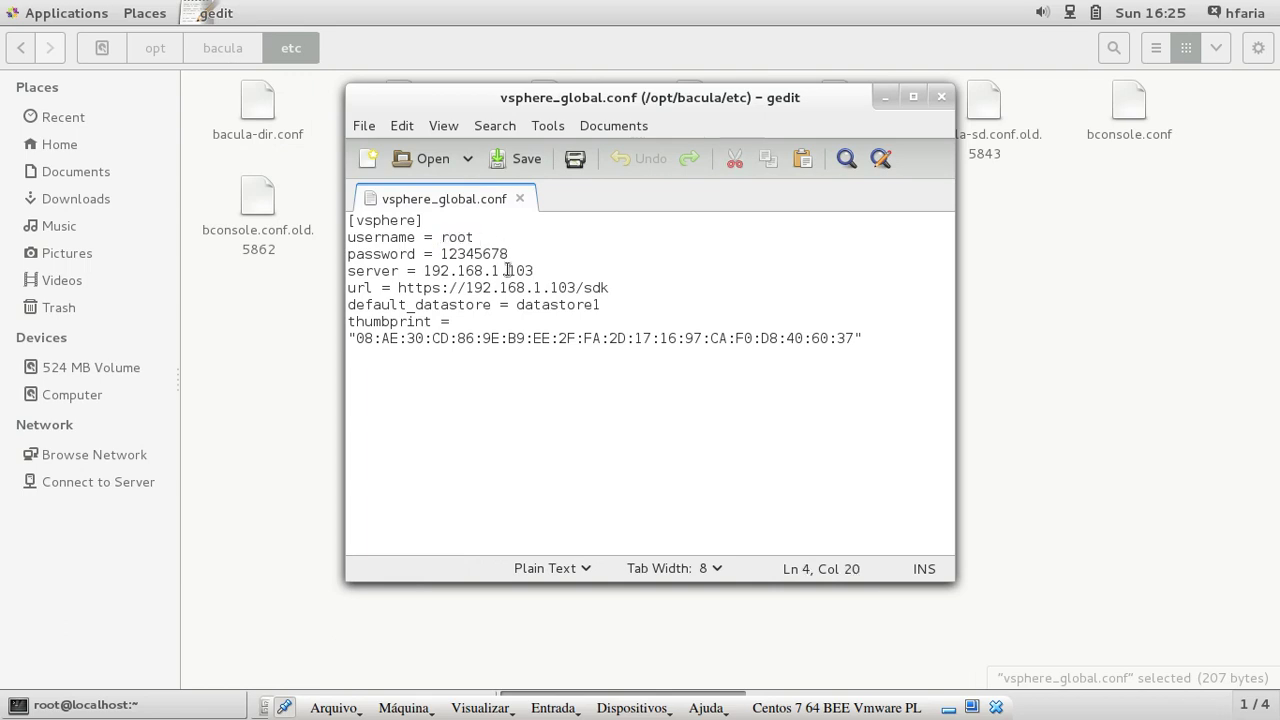
{"action": "left_click_drag", "start_coordinate": [424, 271], "coordinate": [564, 275]}
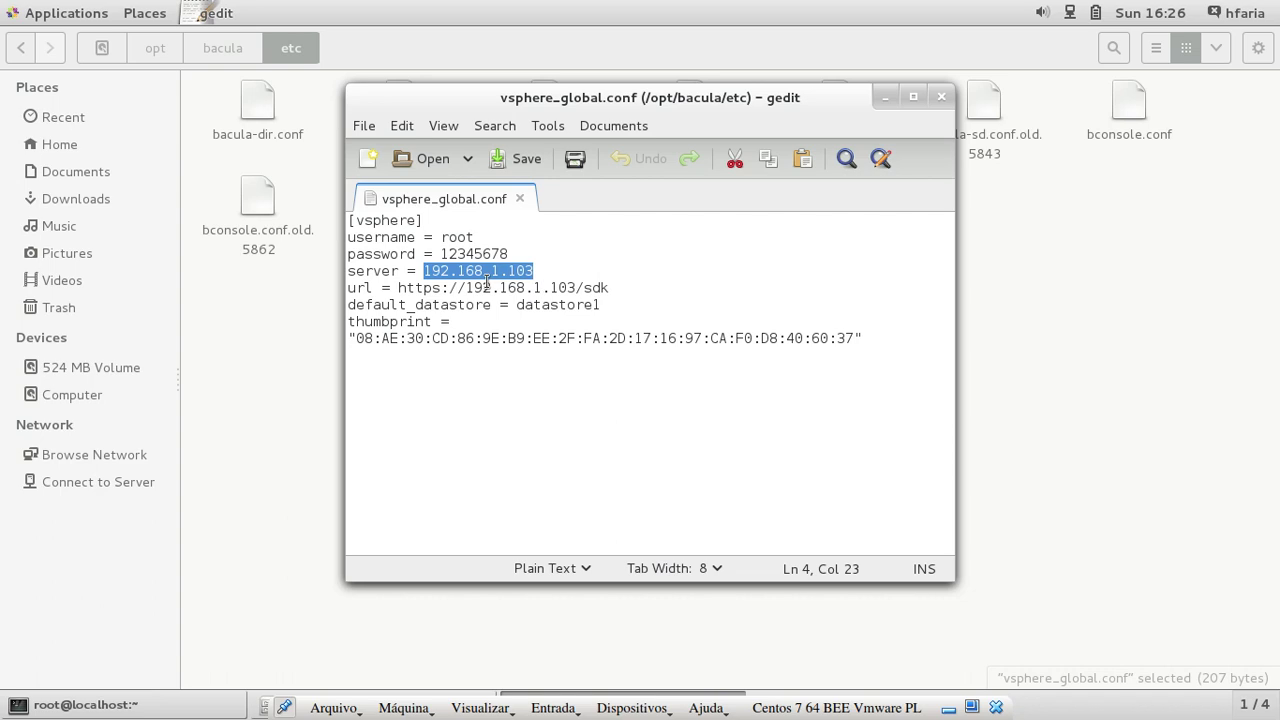
{"action": "left_click_drag", "start_coordinate": [466, 287], "coordinate": [577, 287]}
{"action": "left_click", "coordinate": [552, 325]}
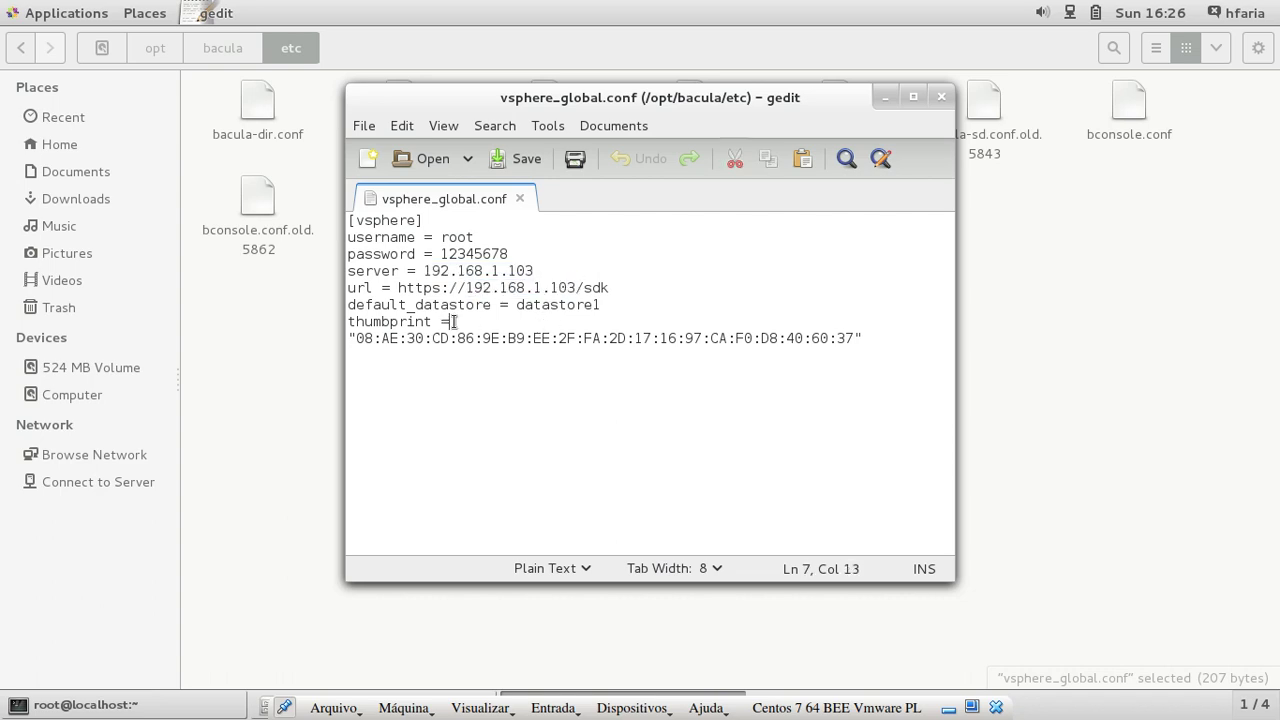
{"action": "left_click_drag", "start_coordinate": [451, 320], "coordinate": [870, 336]}
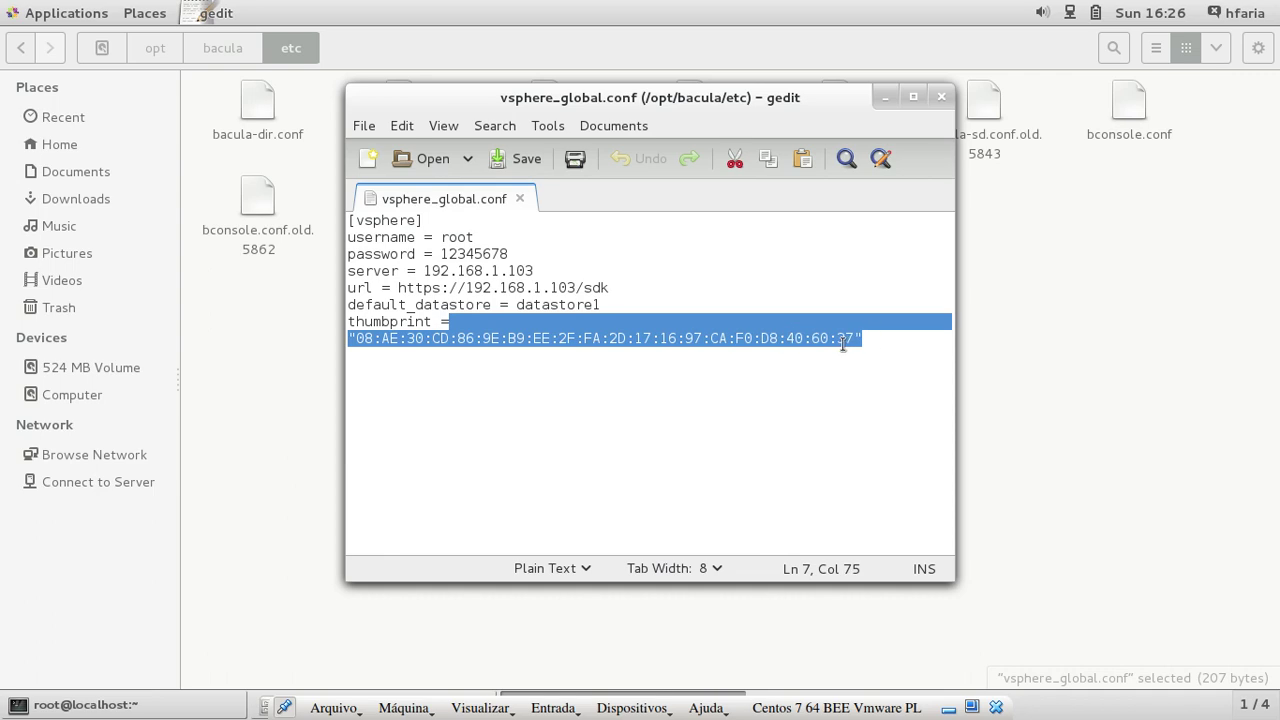
{"action": "left_click", "coordinate": [843, 340]}
{"action": "left_click_drag", "start_coordinate": [866, 340], "coordinate": [348, 340]}
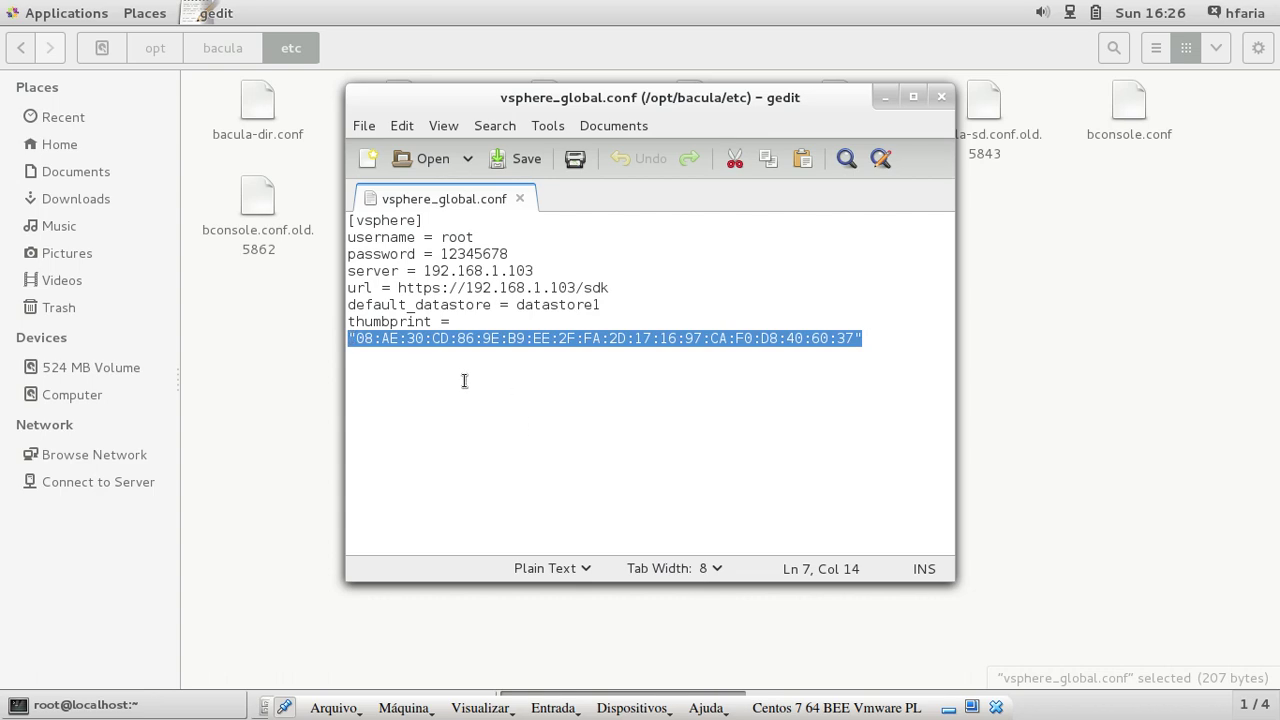
Cancel the pending reverse history search in the VM terminal.
{"action": "left_click", "coordinate": [150, 704]}
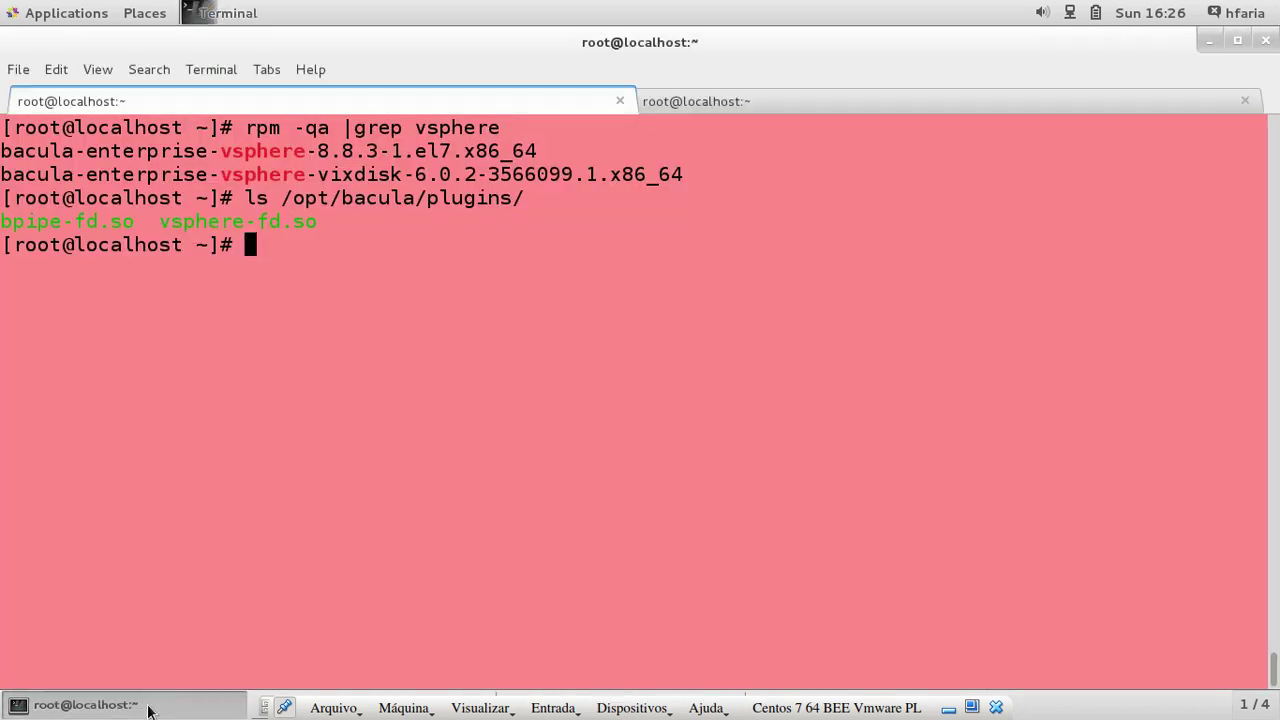
{"action": "key", "text": "ctrl+r"}
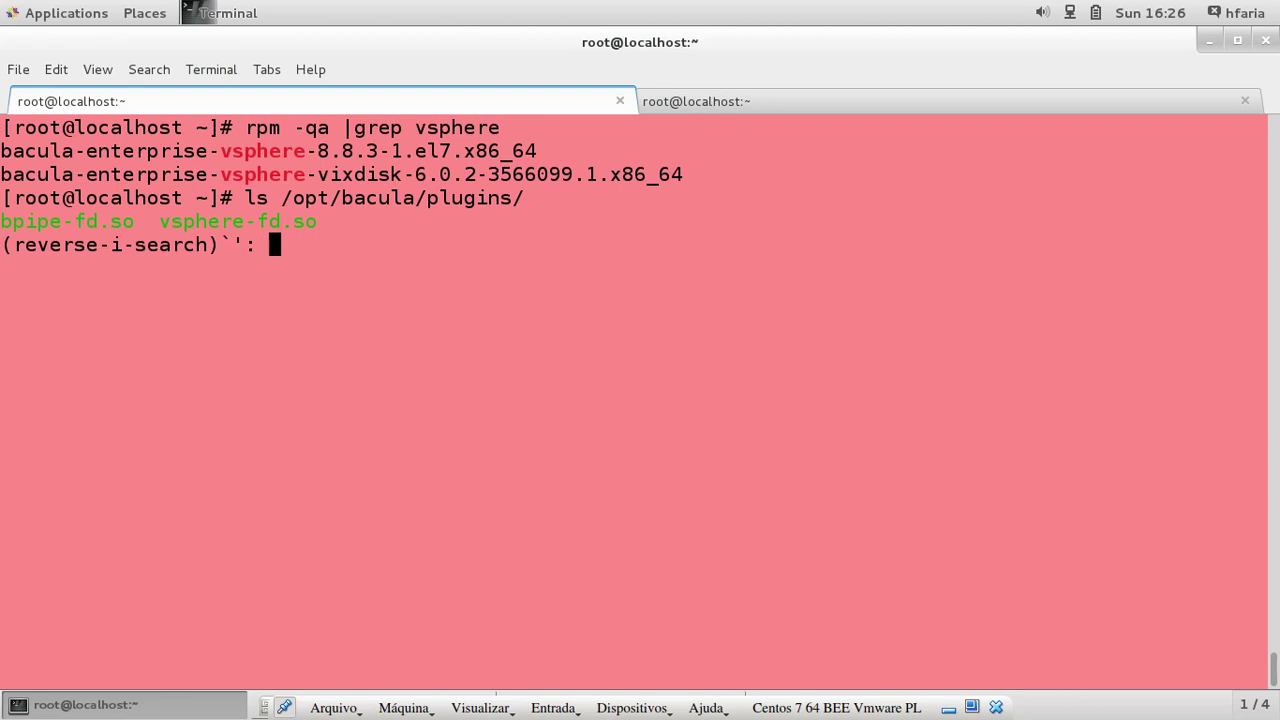
{"action": "type", "text": "th"}
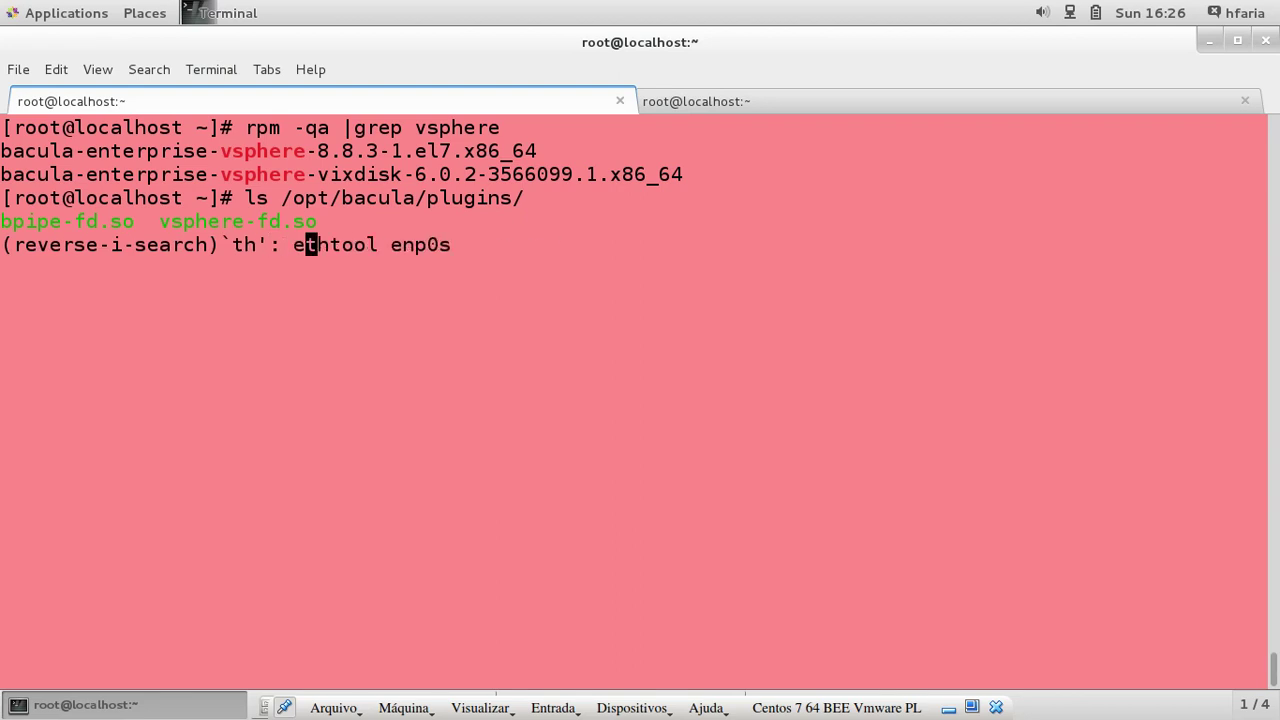
{"action": "key", "text": "ctrl+c"}
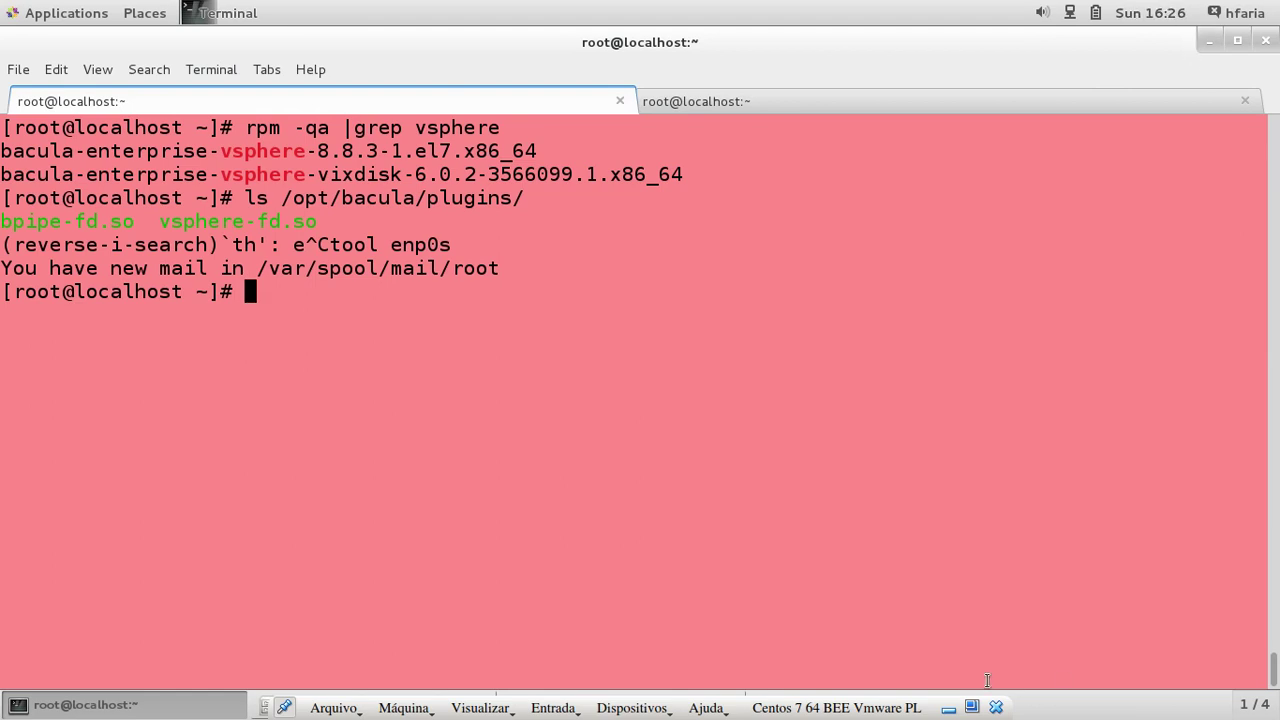
Minimize the VM window and show the BWeb dashboard in Chromium.
{"action": "left_click", "coordinate": [948, 707]}
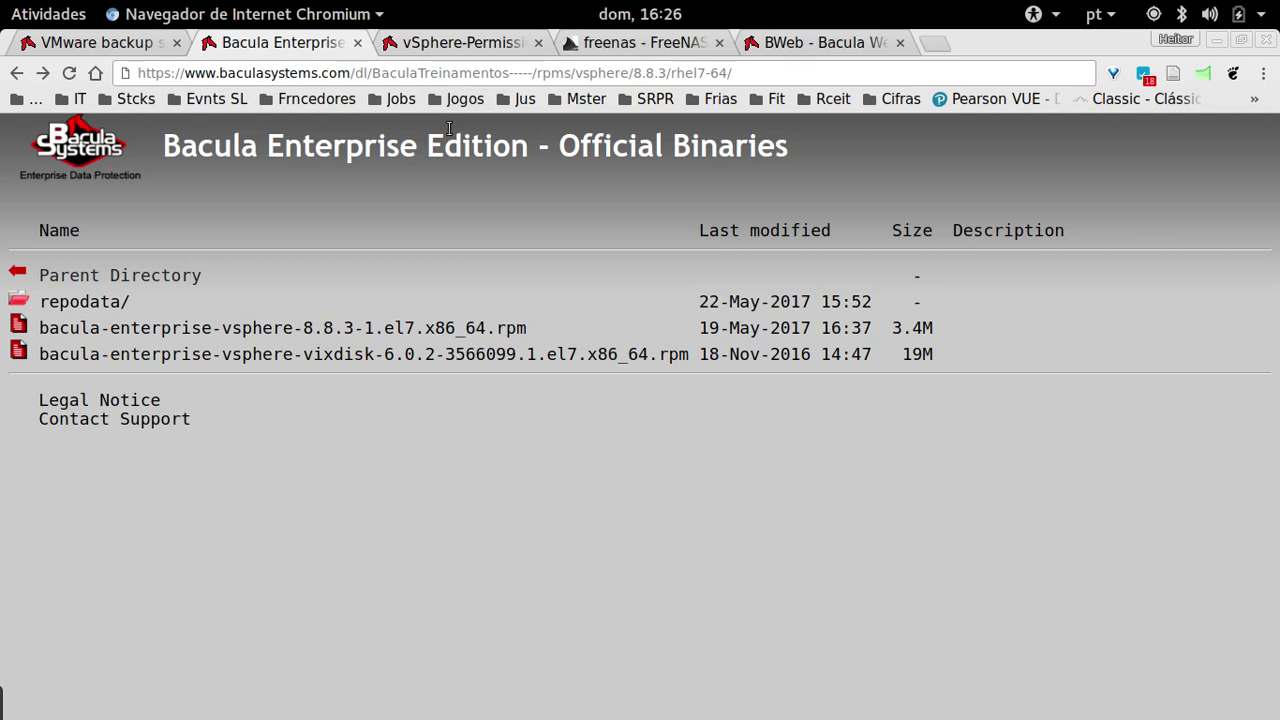
{"action": "left_click", "coordinate": [48, 14]}
{"action": "left_click", "coordinate": [733, 546]}
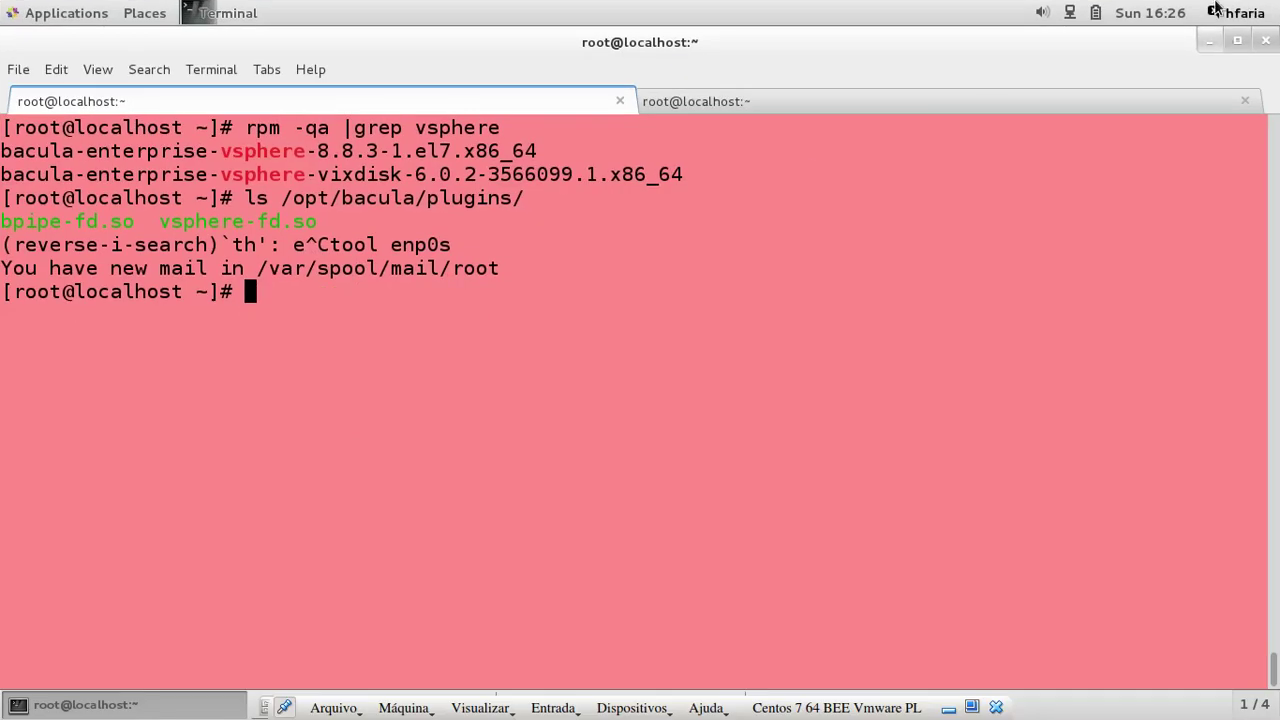
{"action": "left_click", "coordinate": [946, 708]}
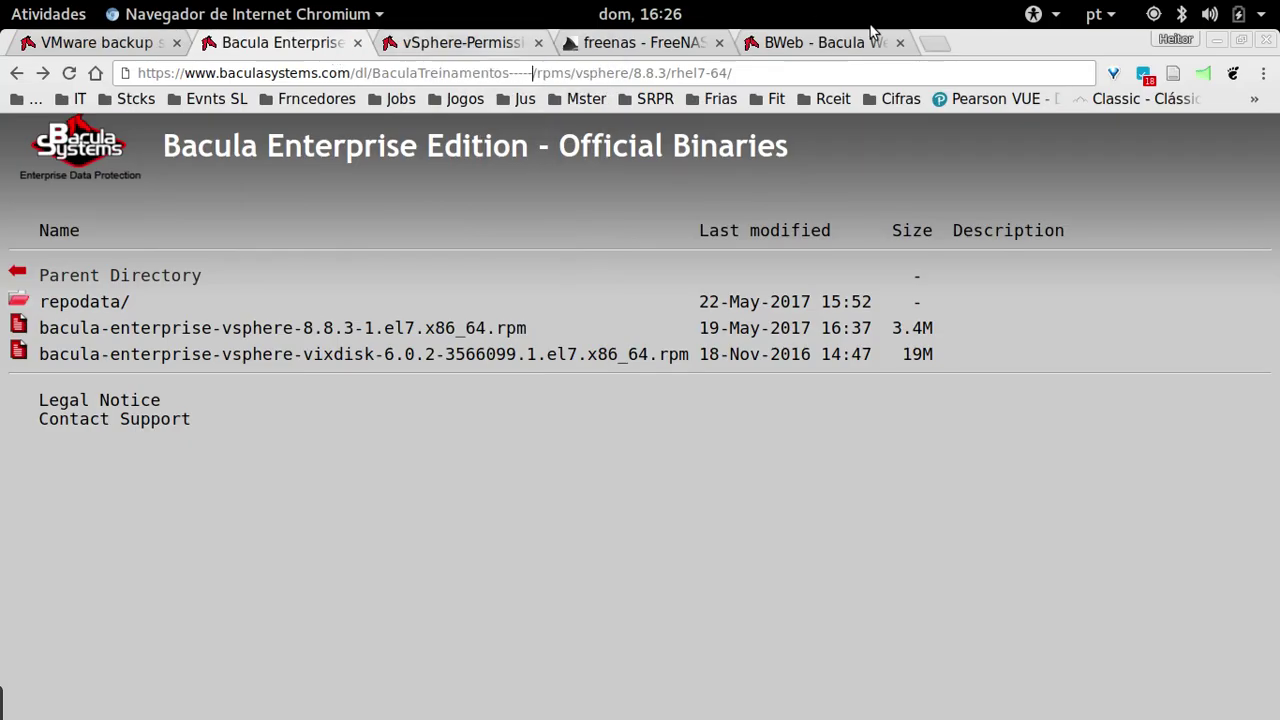
{"action": "left_click", "coordinate": [838, 45]}
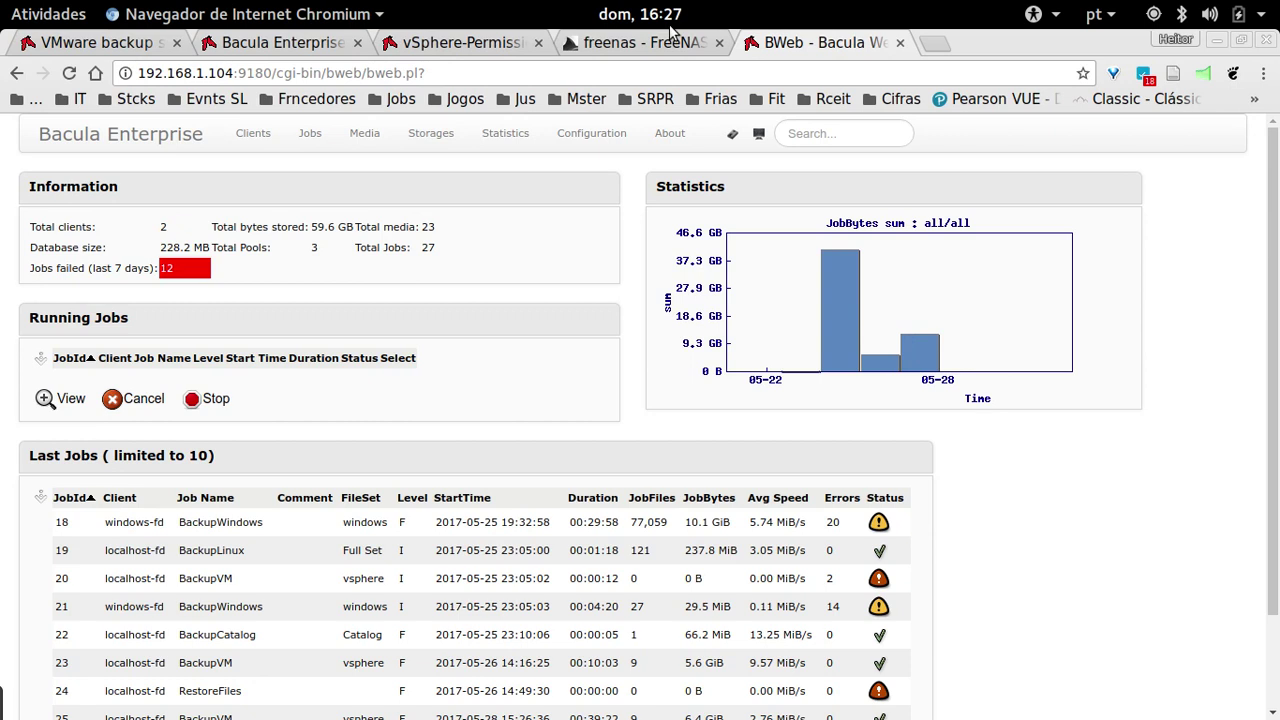
{"action": "left_click", "coordinate": [645, 45]}
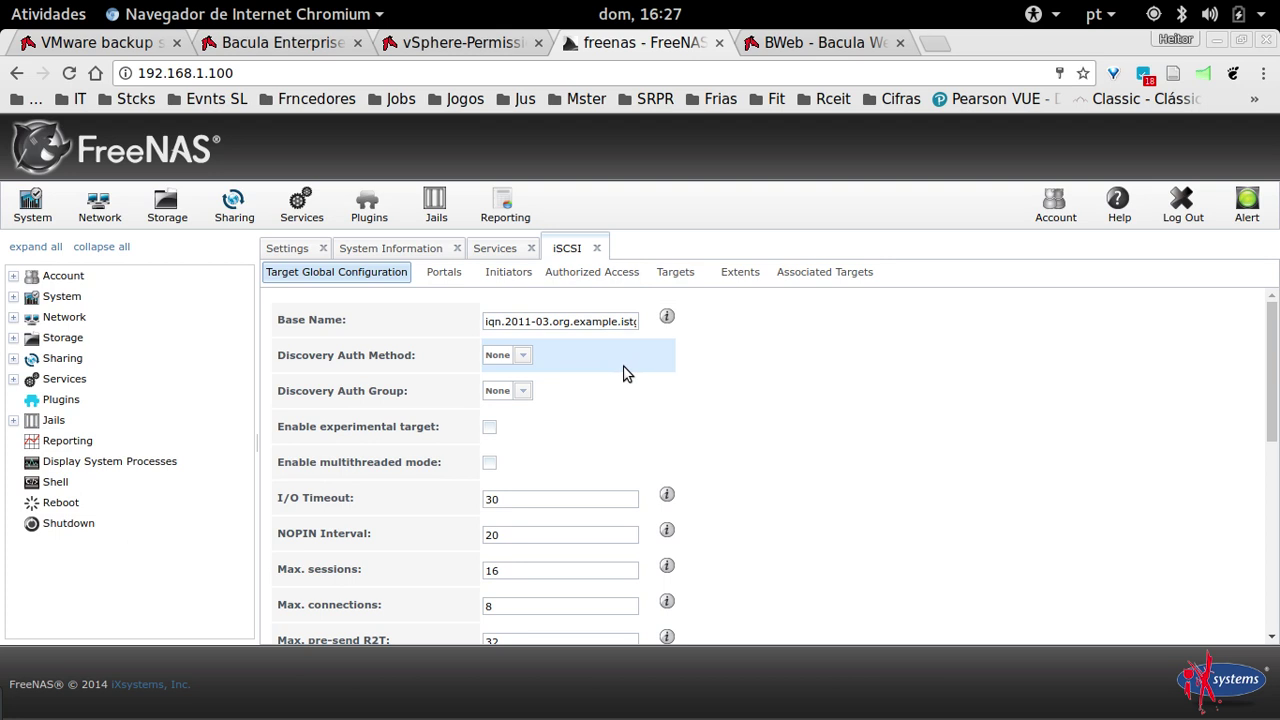
{"action": "triple_click", "coordinate": [608, 319]}
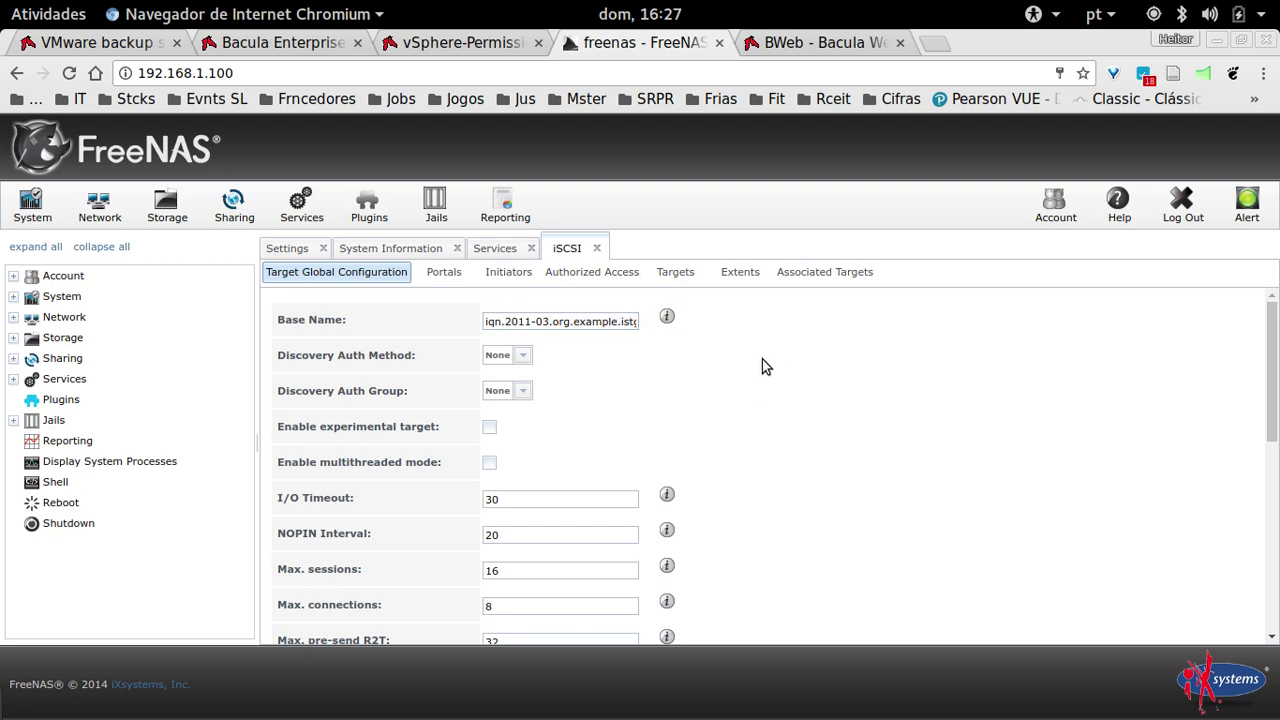
{"action": "left_click", "coordinate": [822, 44]}
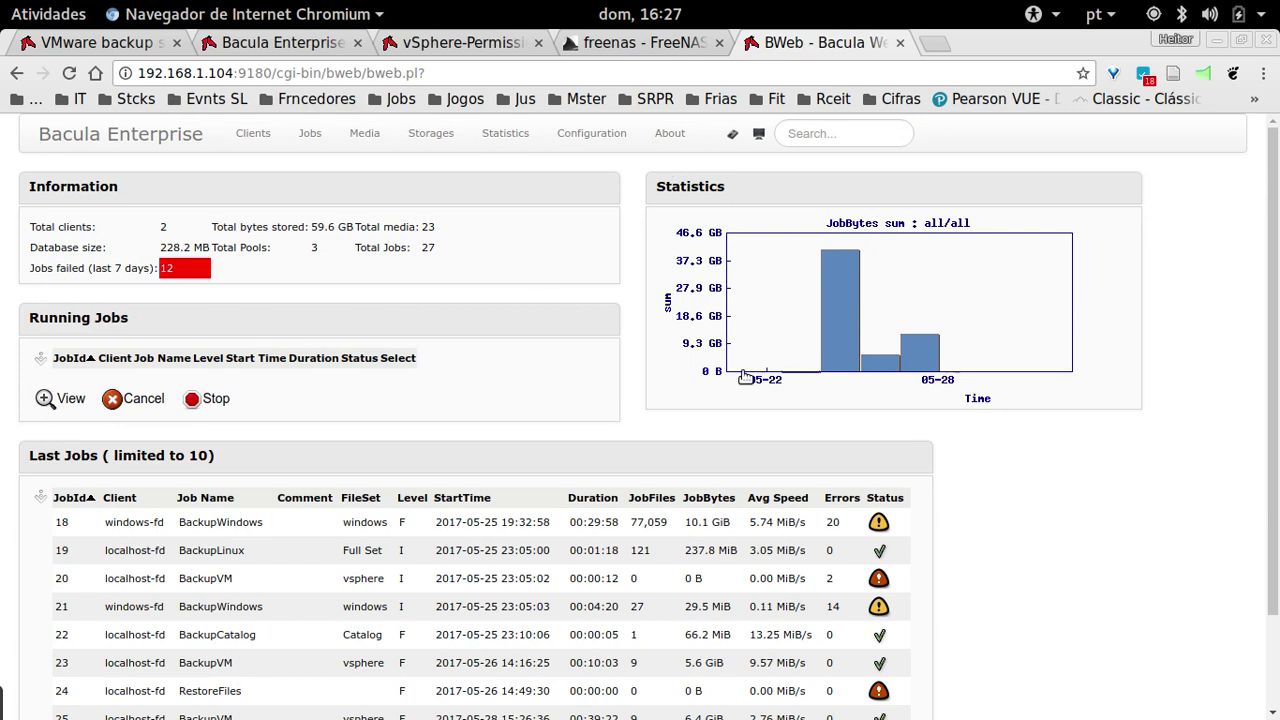
Go to the Bacula configuration FileSets and open the vsphere fileset's [Signature] Plugin=vsphere include entry.
{"action": "left_click", "coordinate": [592, 133]}
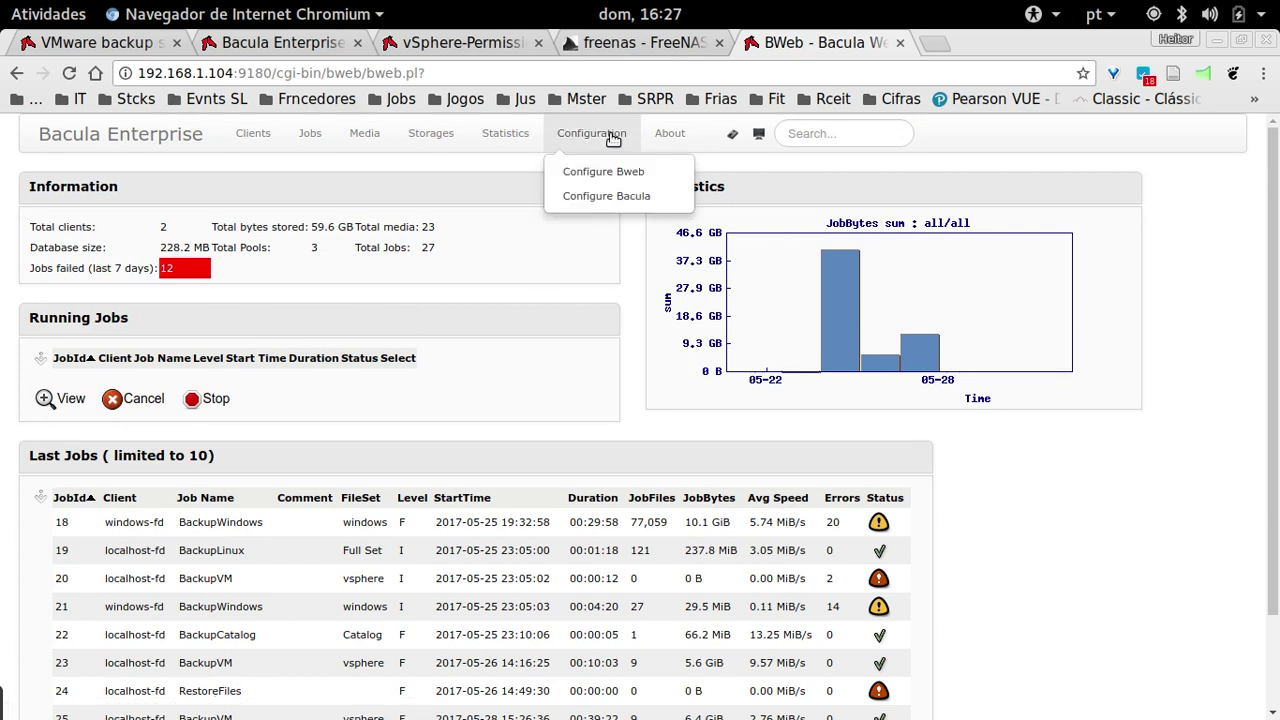
{"action": "left_click", "coordinate": [618, 200]}
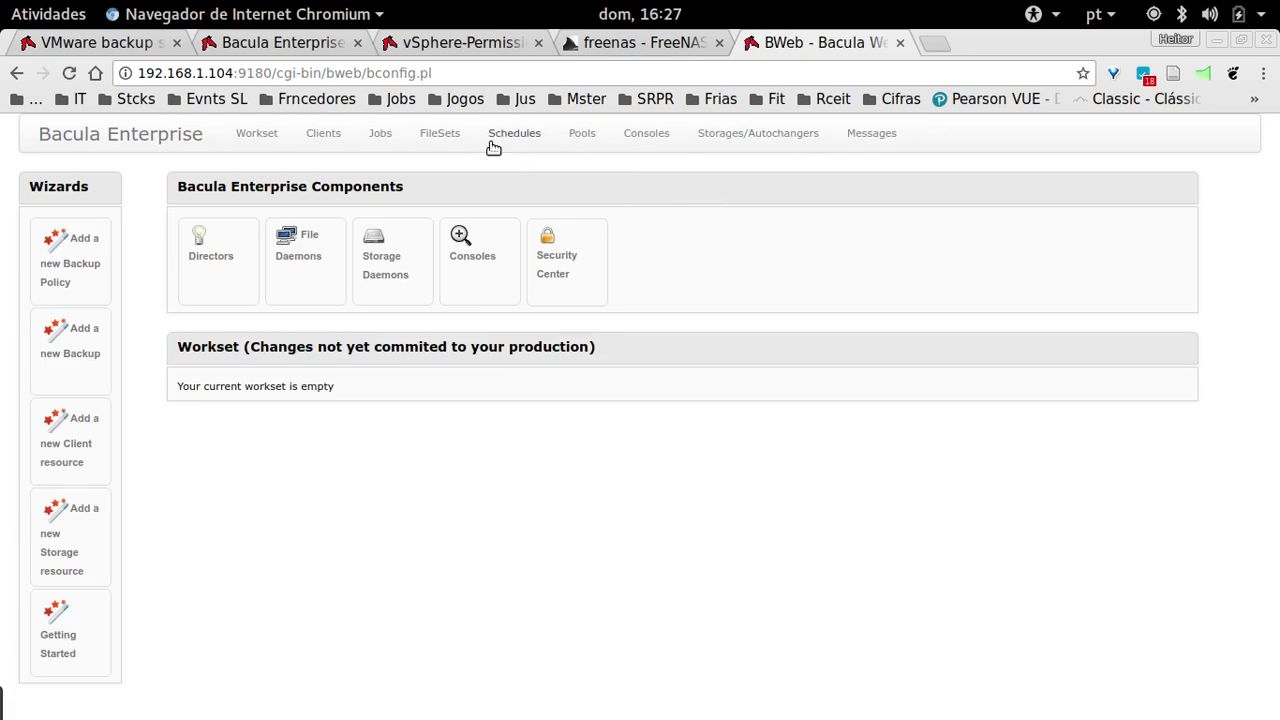
{"action": "left_click", "coordinate": [446, 136]}
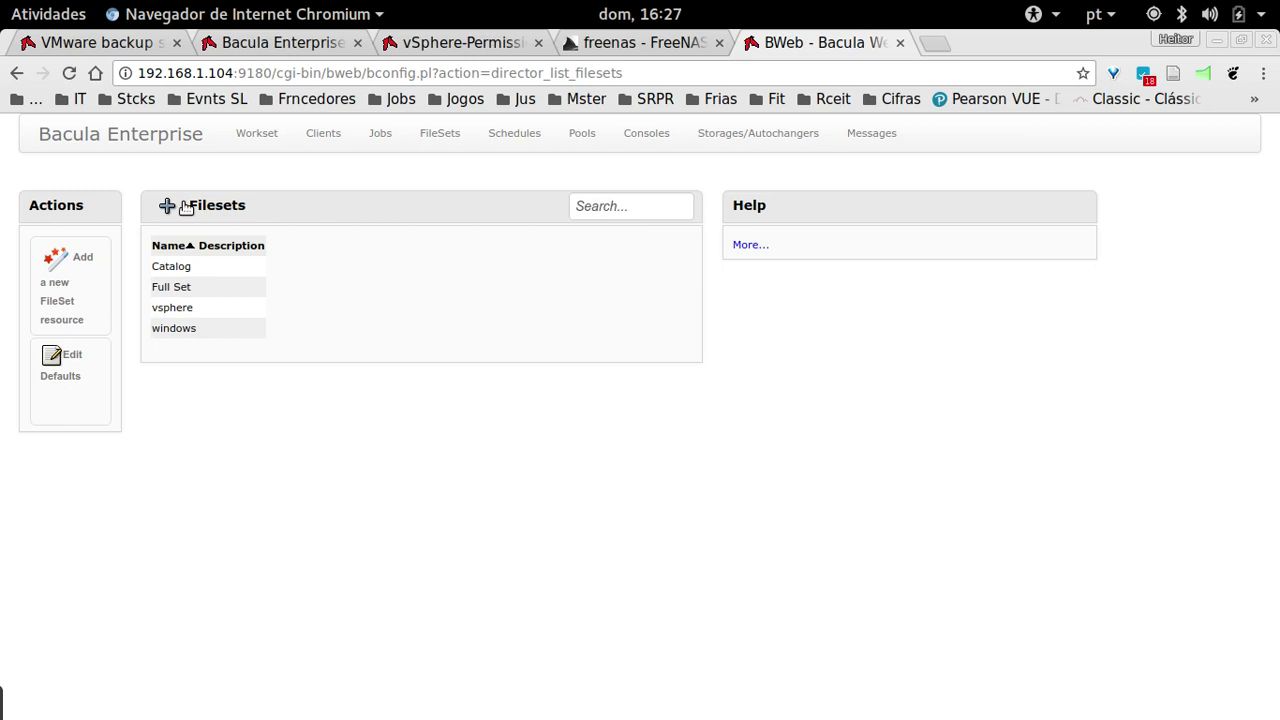
{"action": "left_click", "coordinate": [181, 313]}
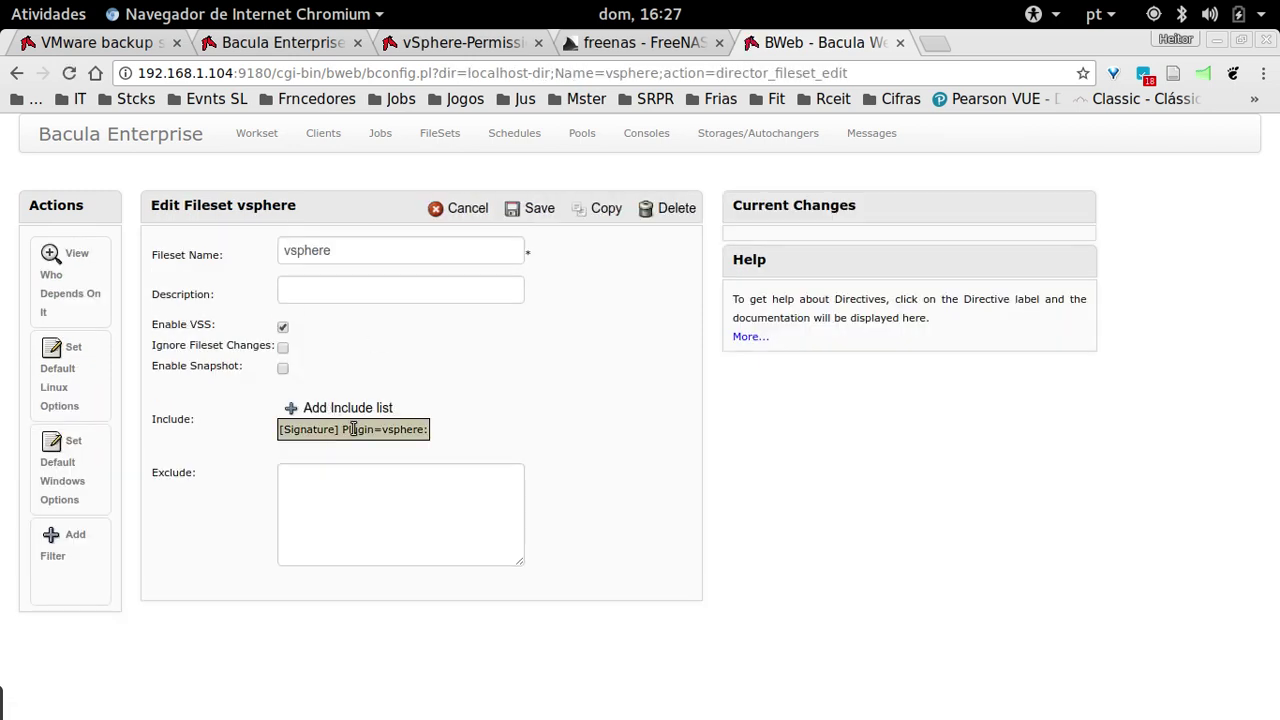
{"action": "left_click", "coordinate": [350, 432]}
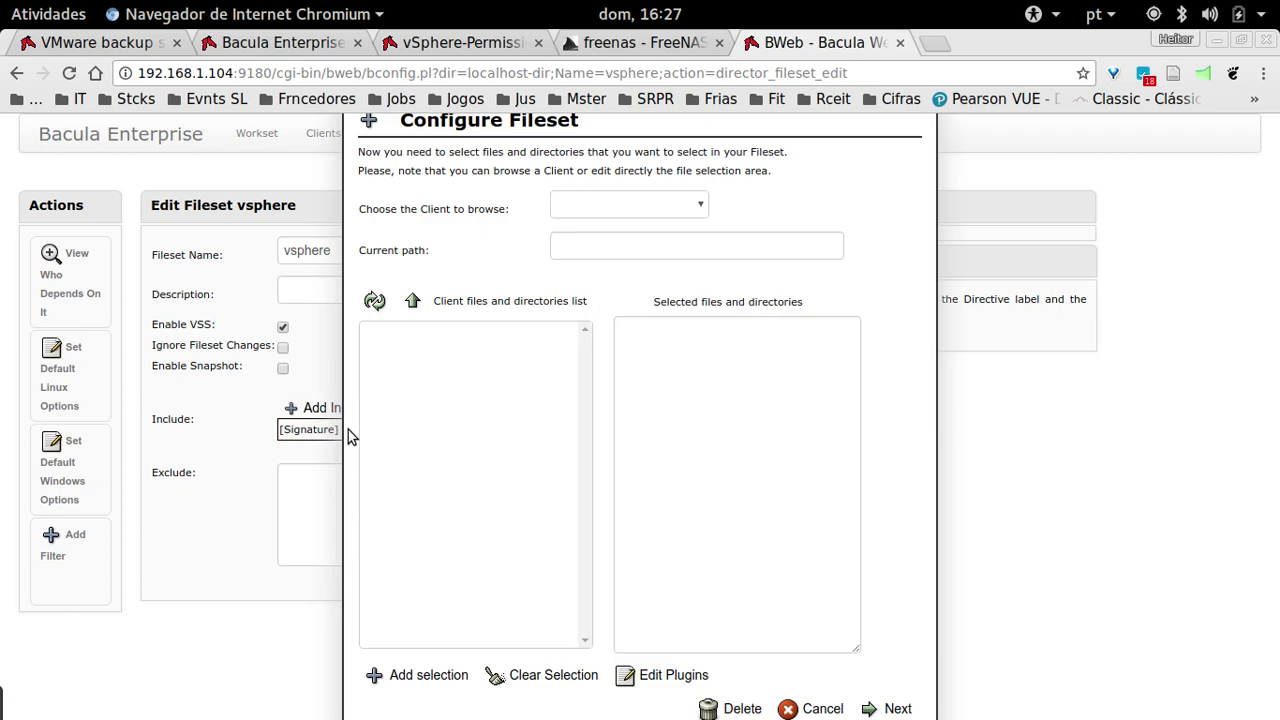
Choose vSphere in Edit Plugins' Plugin Selection and add it to open its settings.
{"action": "left_click", "coordinate": [666, 675]}
{"action": "left_click", "coordinate": [579, 510]}
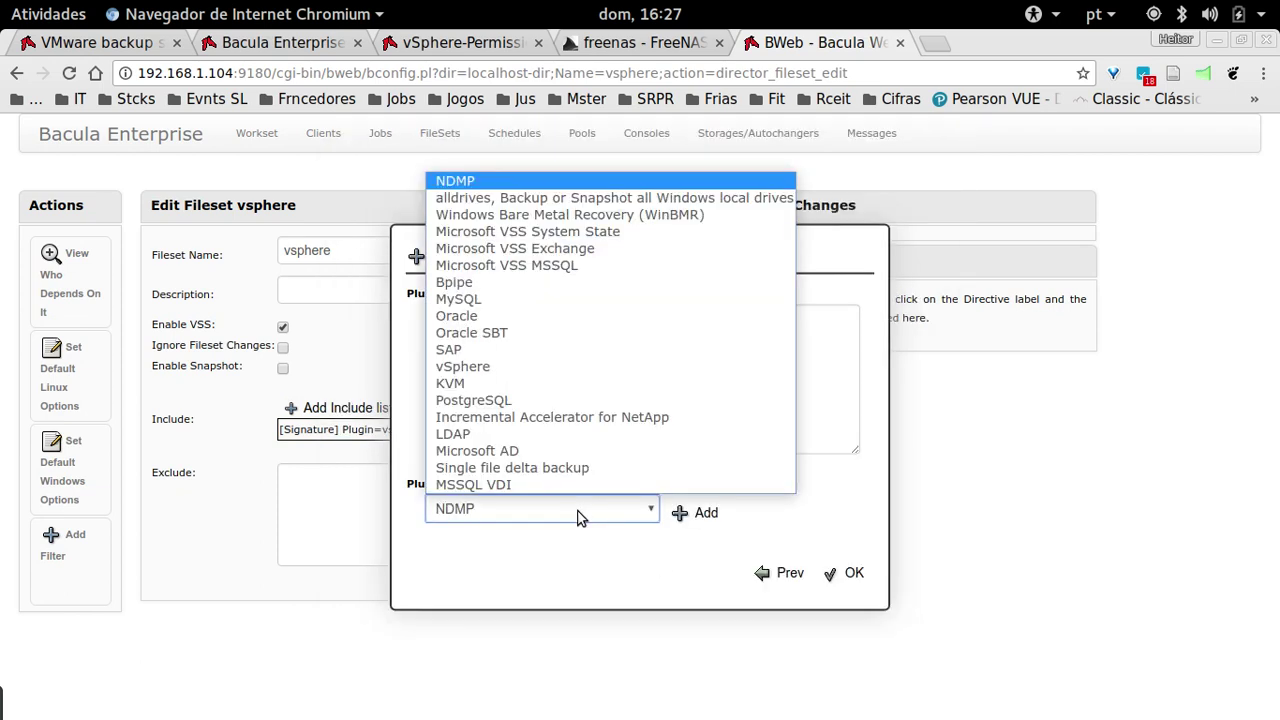
{"action": "left_click", "coordinate": [636, 520]}
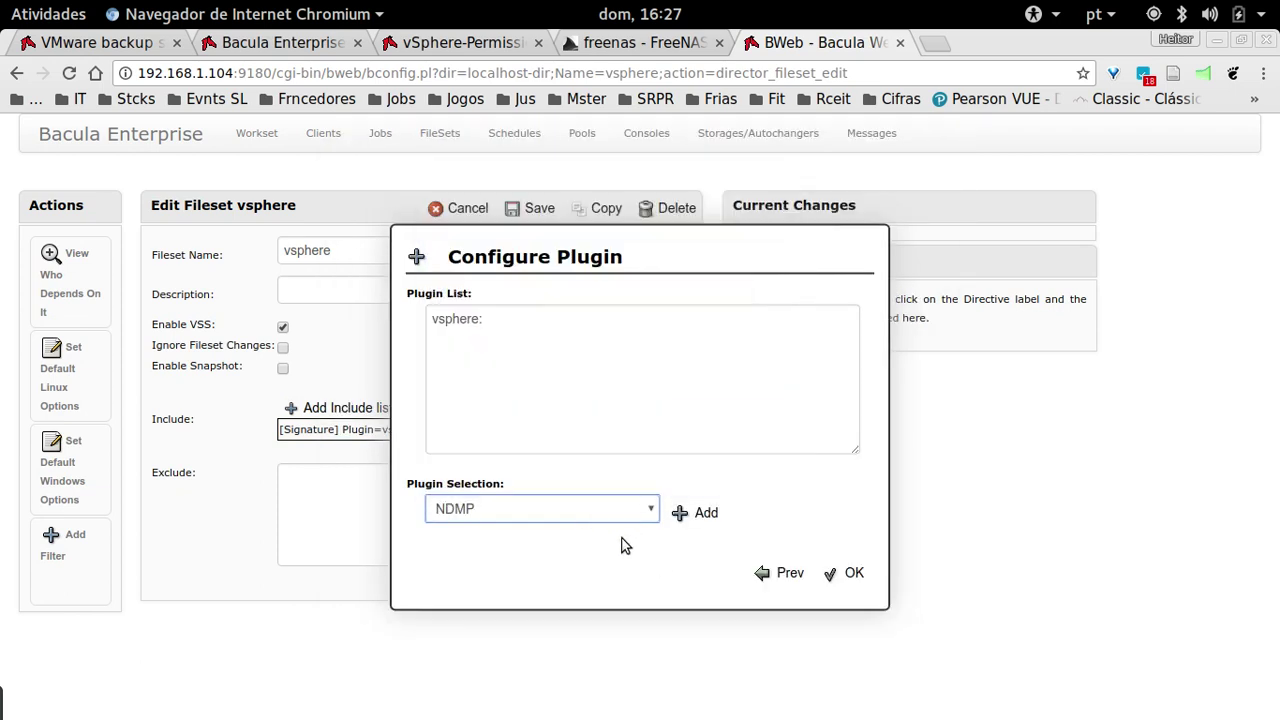
{"action": "left_click", "coordinate": [640, 515]}
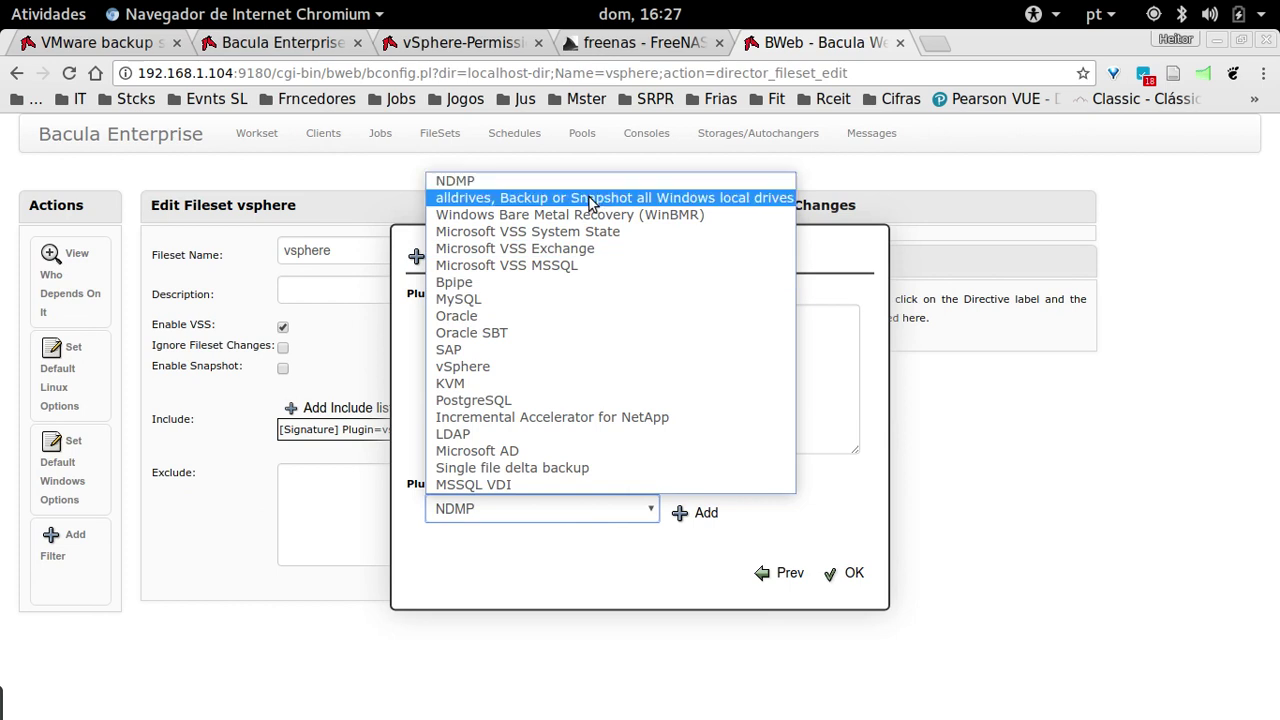
{"action": "left_click", "coordinate": [584, 552]}
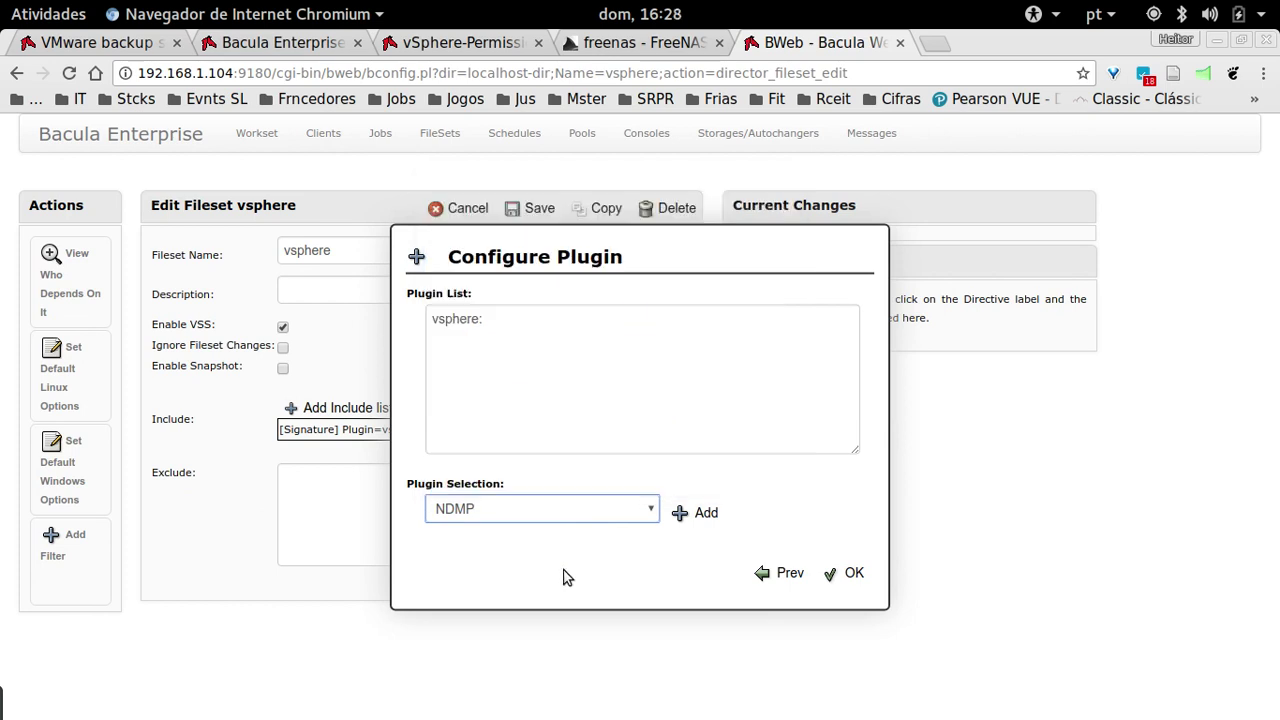
{"action": "left_click", "coordinate": [556, 520]}
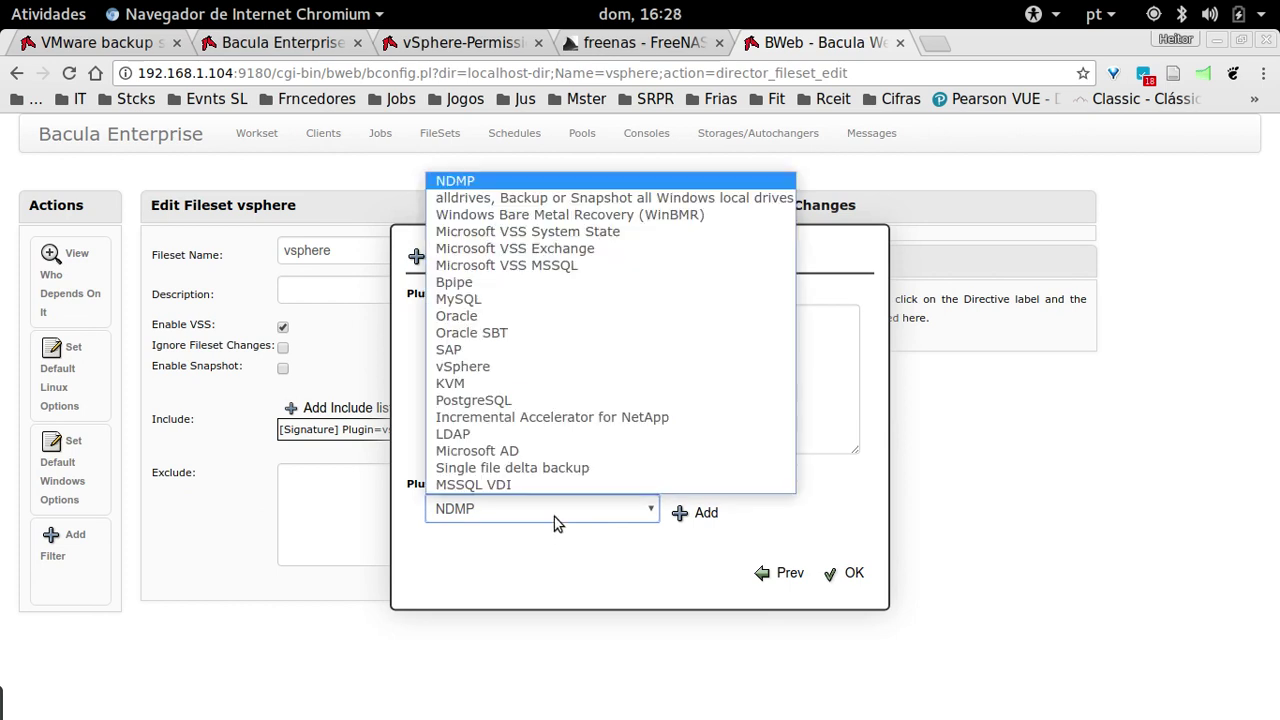
{"action": "left_click", "coordinate": [568, 368]}
{"action": "left_click", "coordinate": [696, 516]}
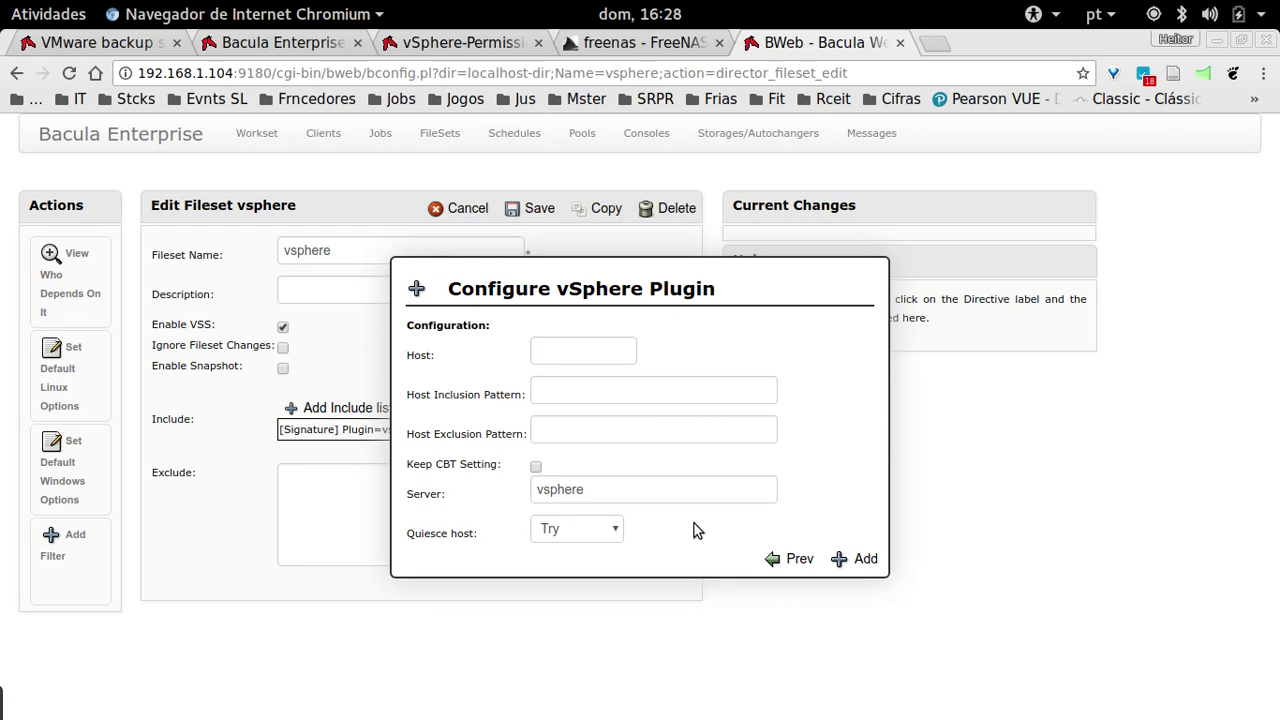
Leave the Host and Host Inclusion Pattern fields empty and keep Quiesce host at Try.
{"action": "left_click", "coordinate": [568, 355]}
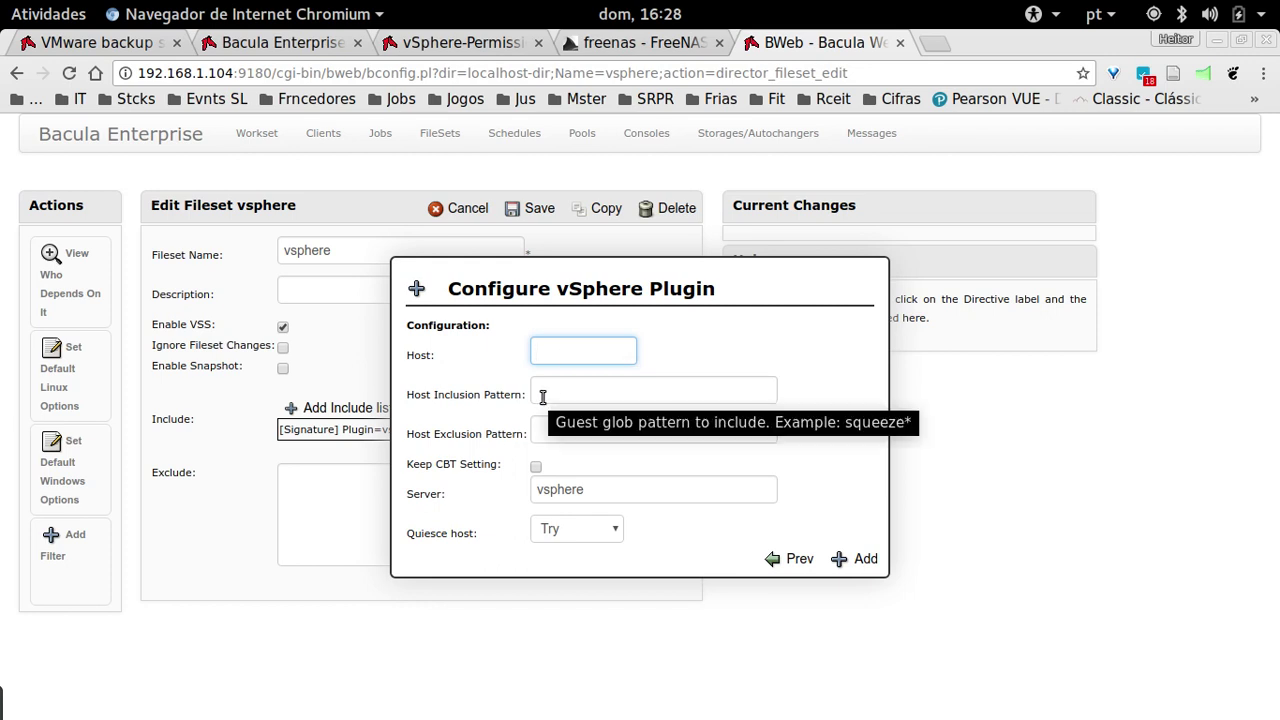
{"action": "left_click", "coordinate": [576, 390]}
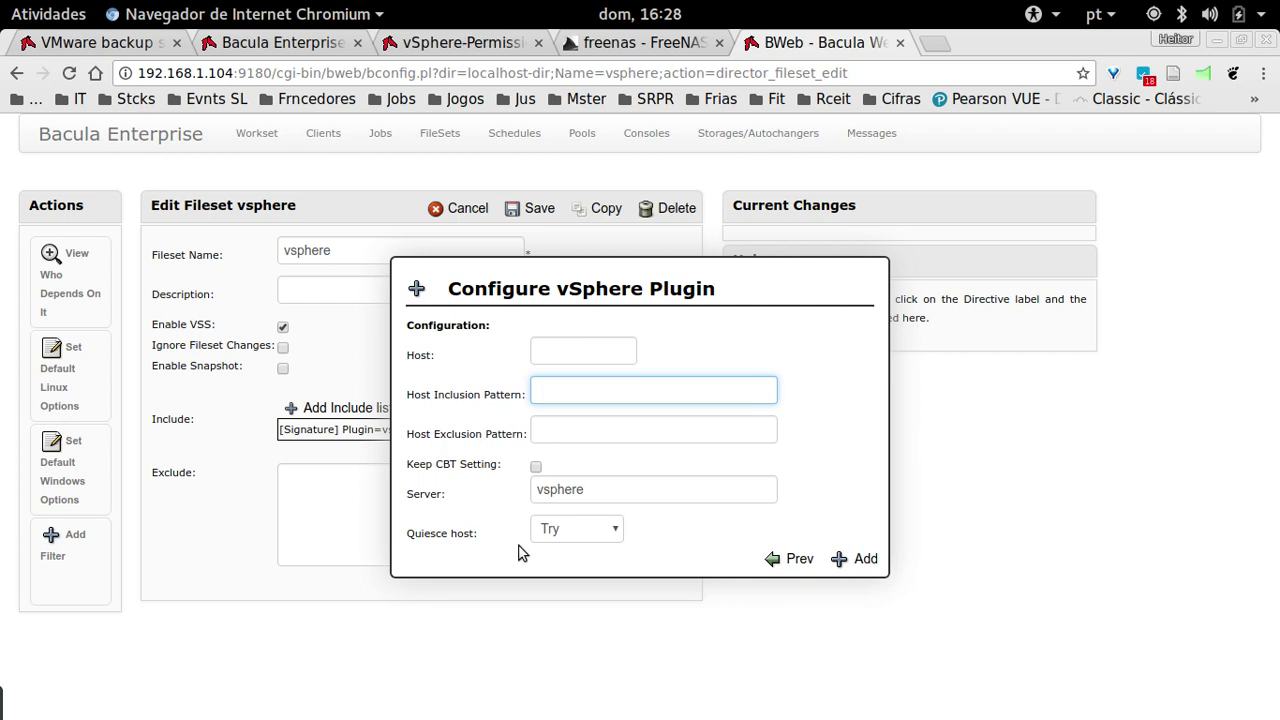
{"action": "left_click", "coordinate": [614, 538]}
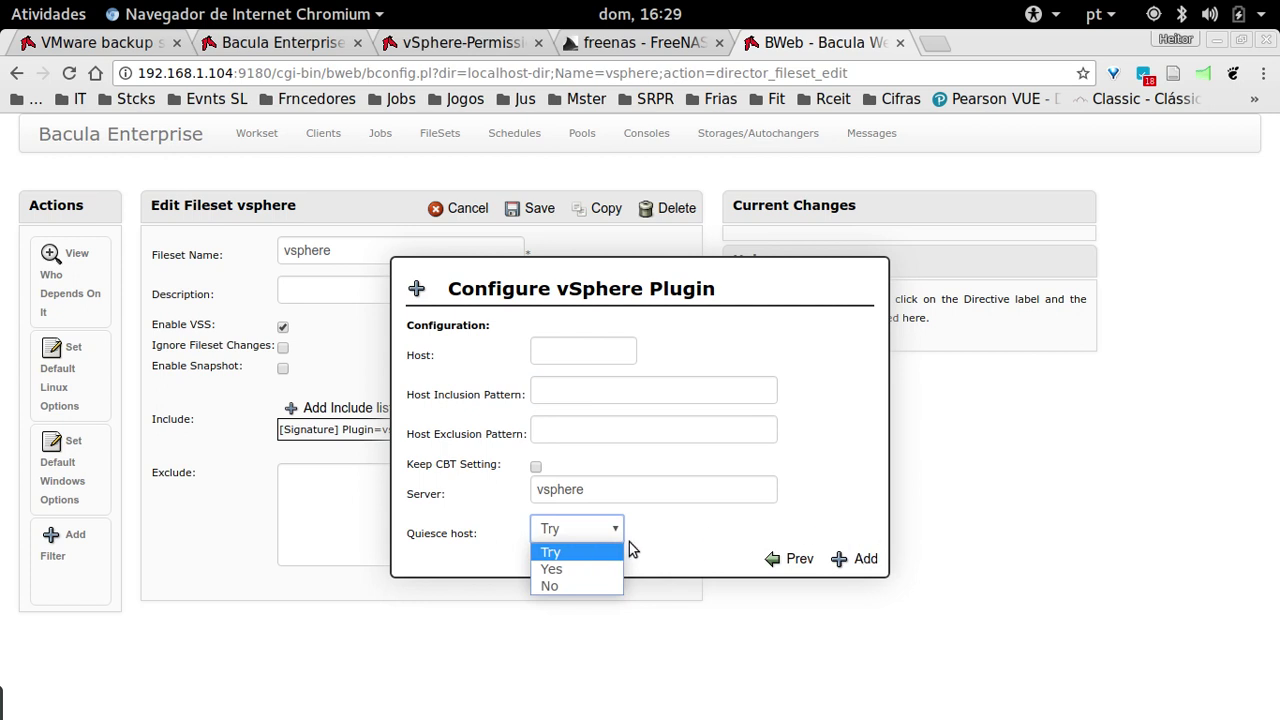
{"action": "left_click", "coordinate": [697, 526]}
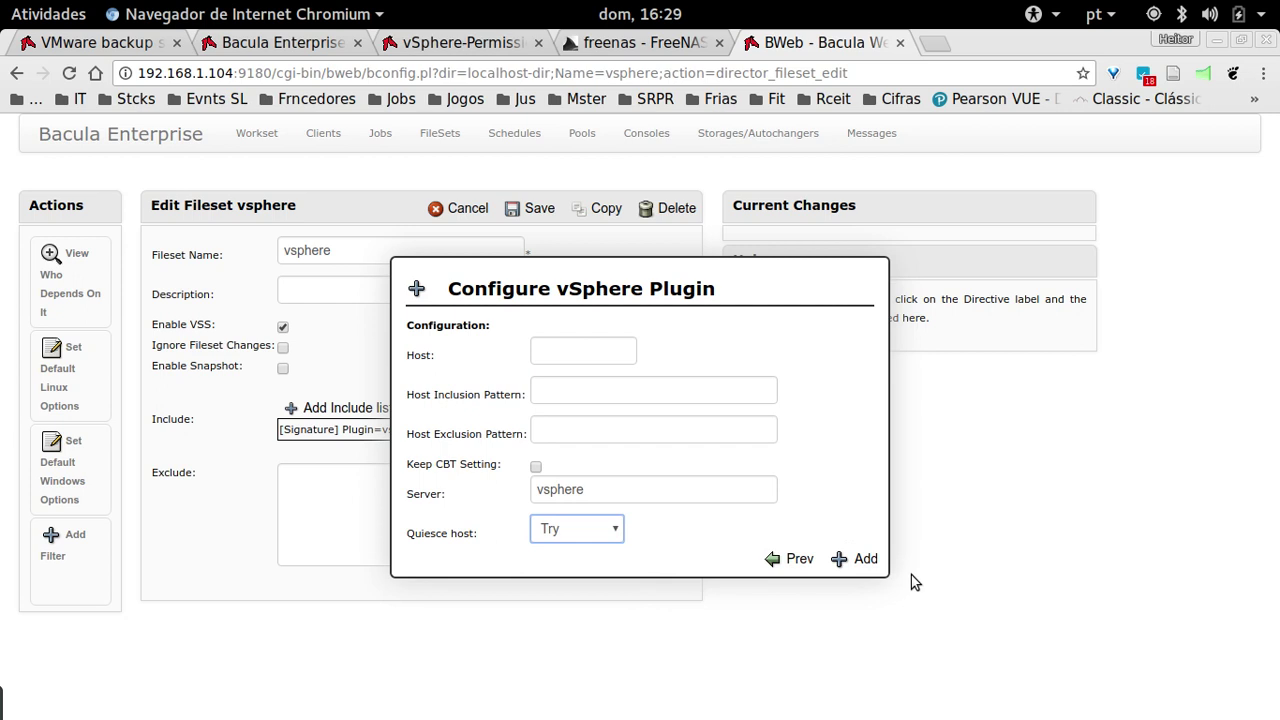
Go back to the Plugin List and select its vsphere: entry.
{"action": "left_click", "coordinate": [794, 560]}
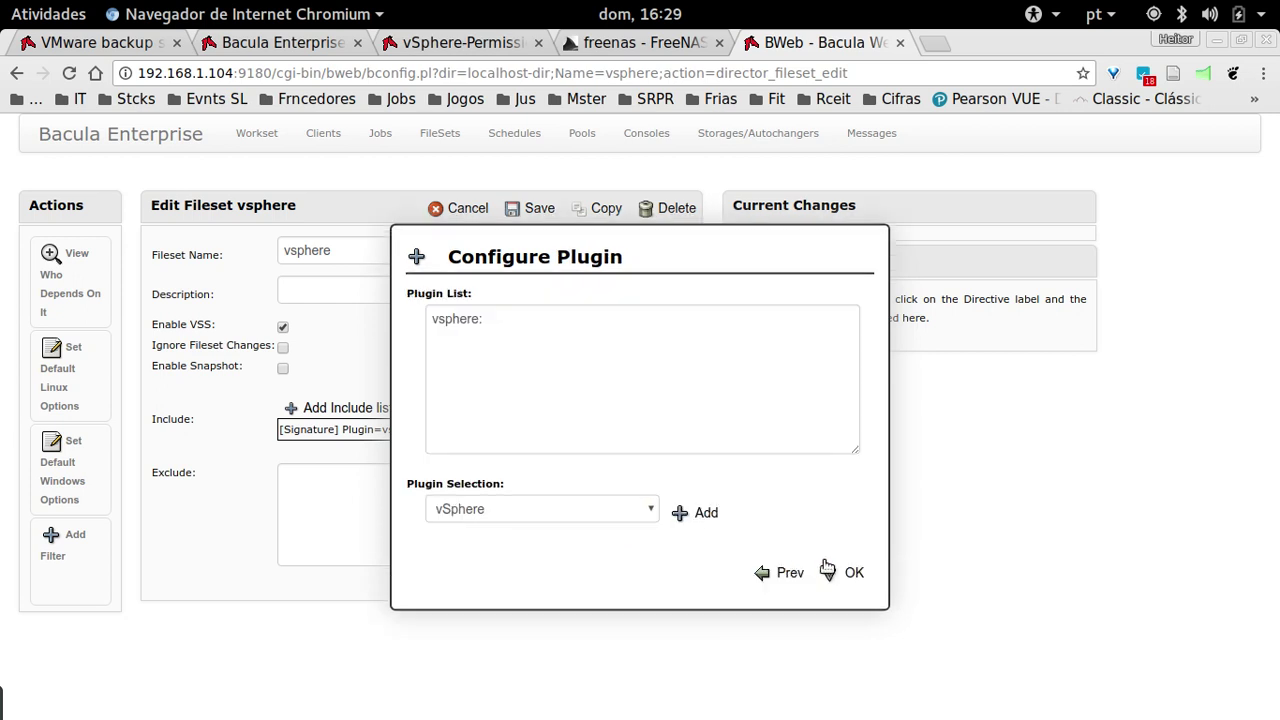
{"action": "left_click", "coordinate": [489, 320]}
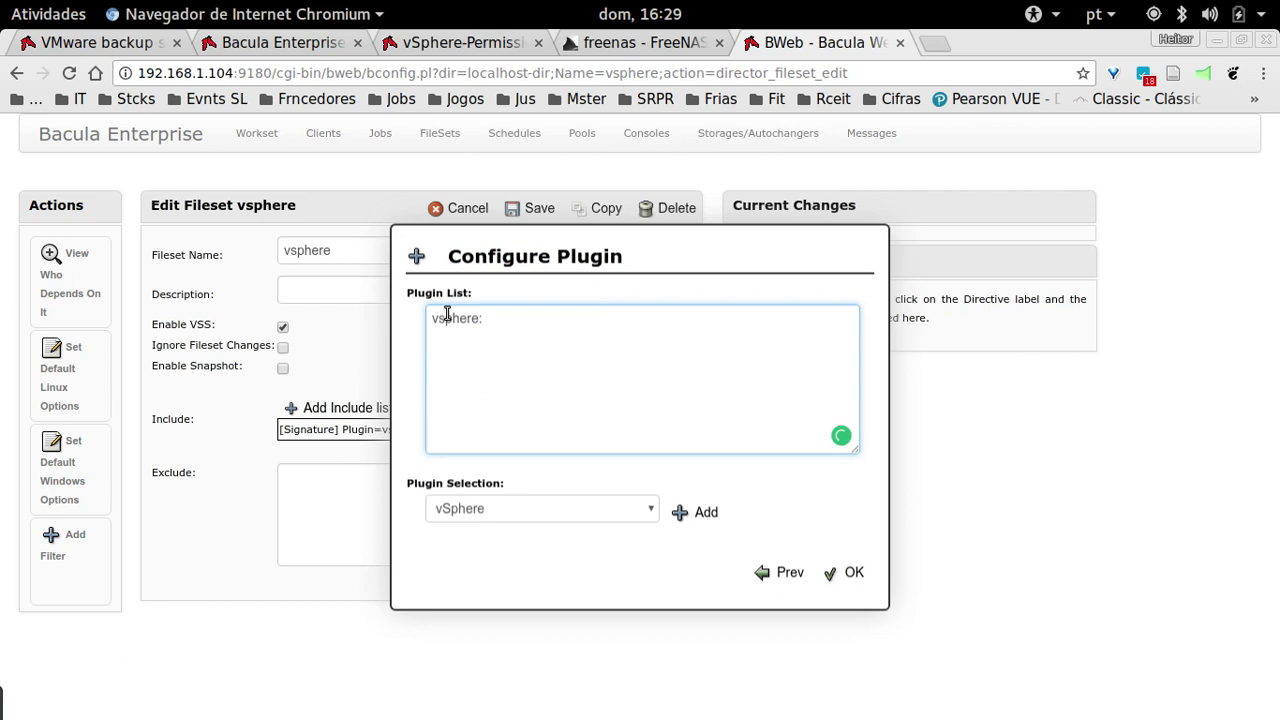
{"action": "left_click_drag", "start_coordinate": [511, 322], "coordinate": [419, 303]}
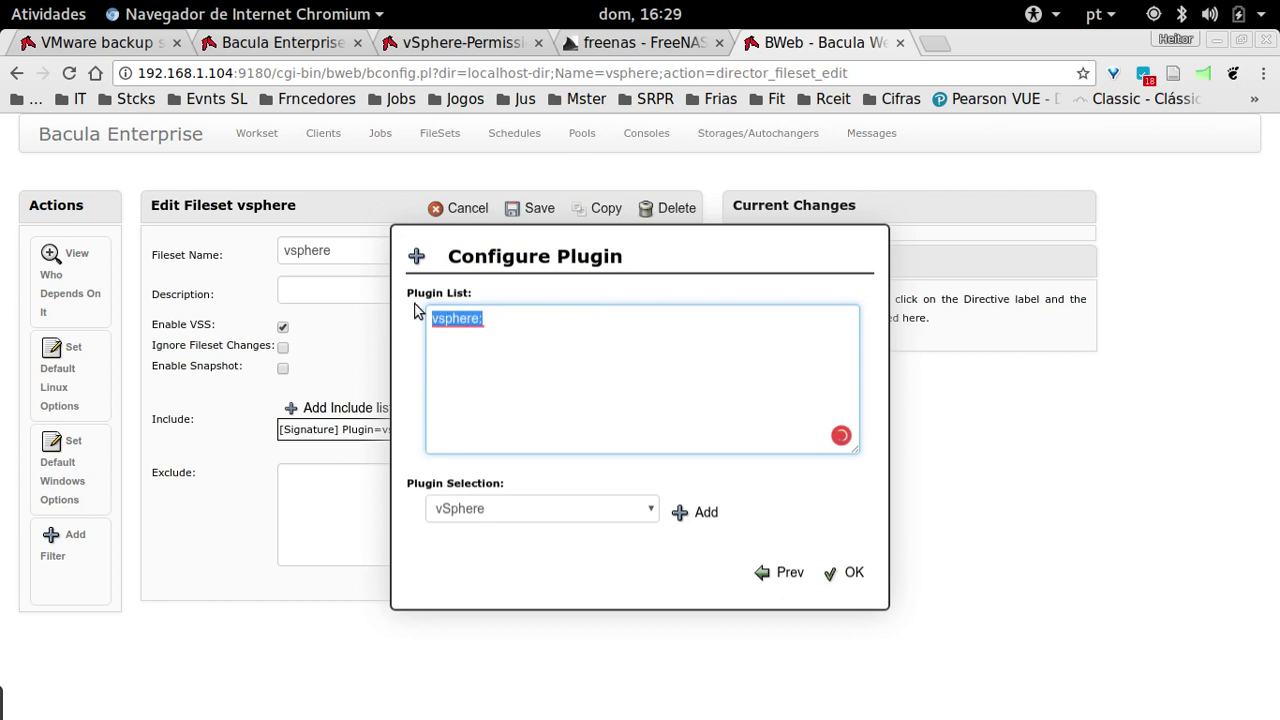
Confirm the vsphere: plugin entry and apply options block 0 with no compression and SHA1 signature.
{"action": "left_click", "coordinate": [848, 573]}
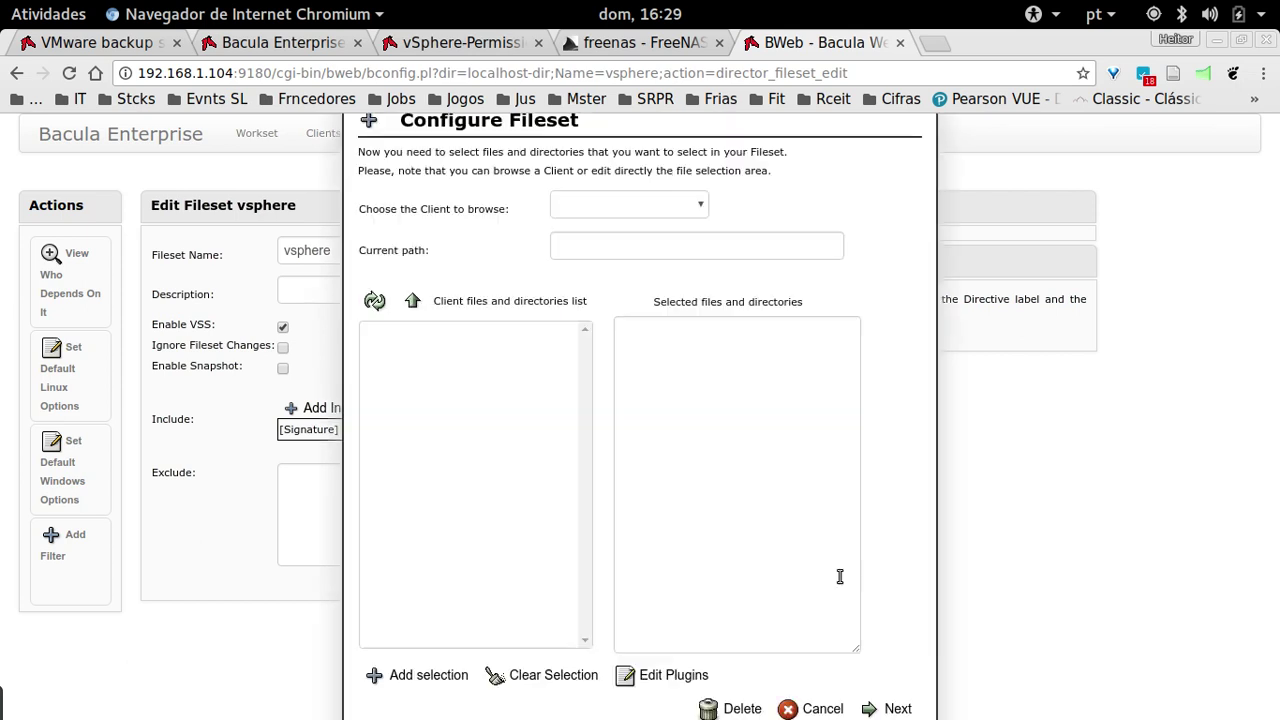
{"action": "left_click", "coordinate": [890, 709]}
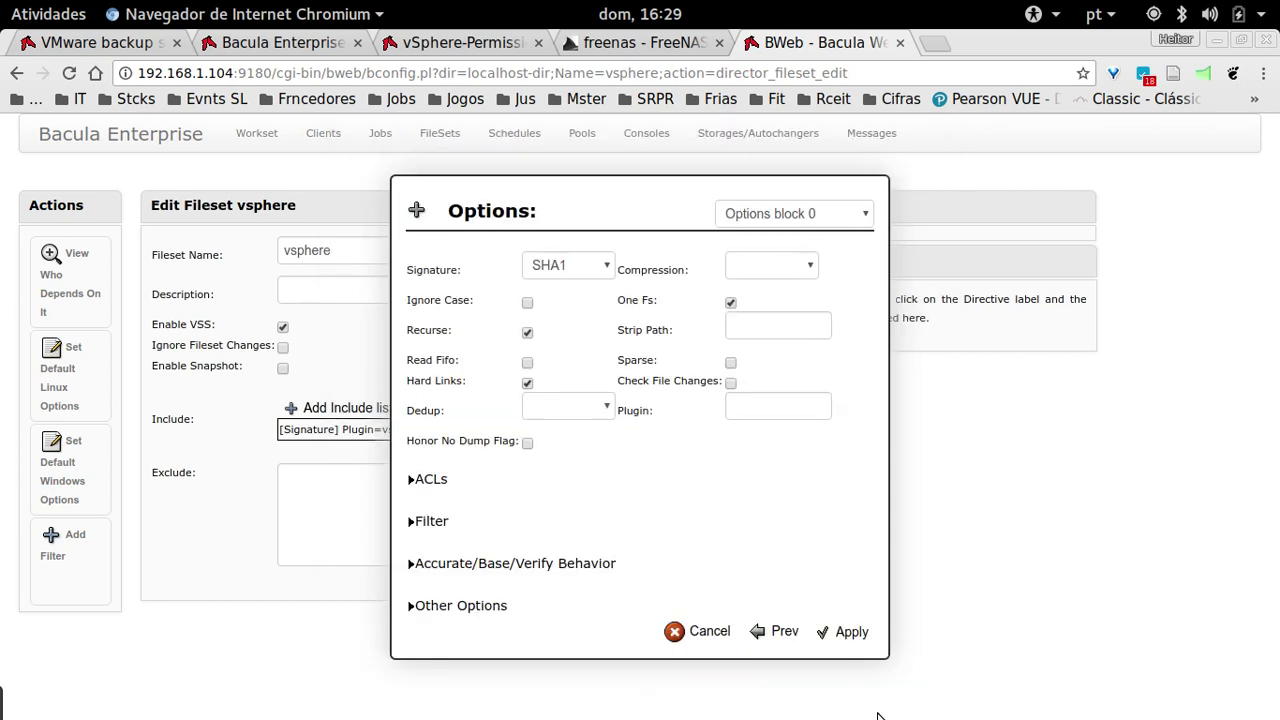
{"action": "left_click", "coordinate": [790, 268]}
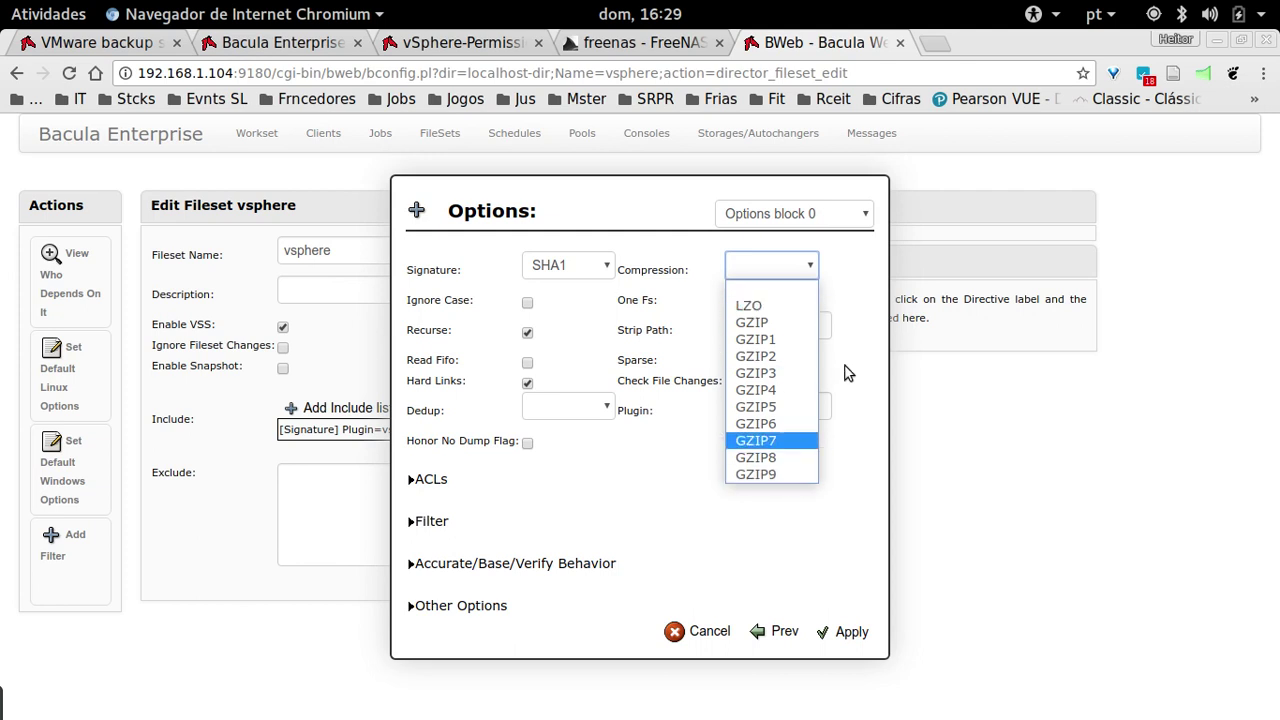
{"action": "left_click", "coordinate": [883, 482]}
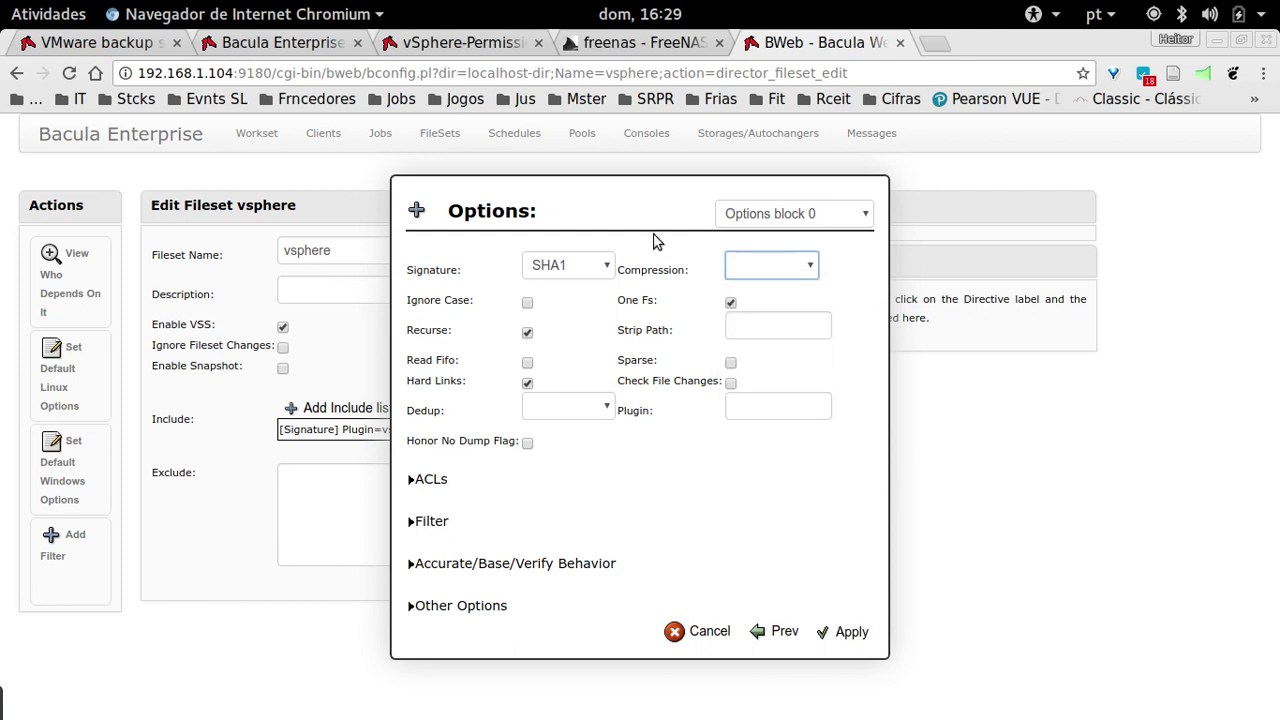
{"action": "left_click", "coordinate": [580, 268]}
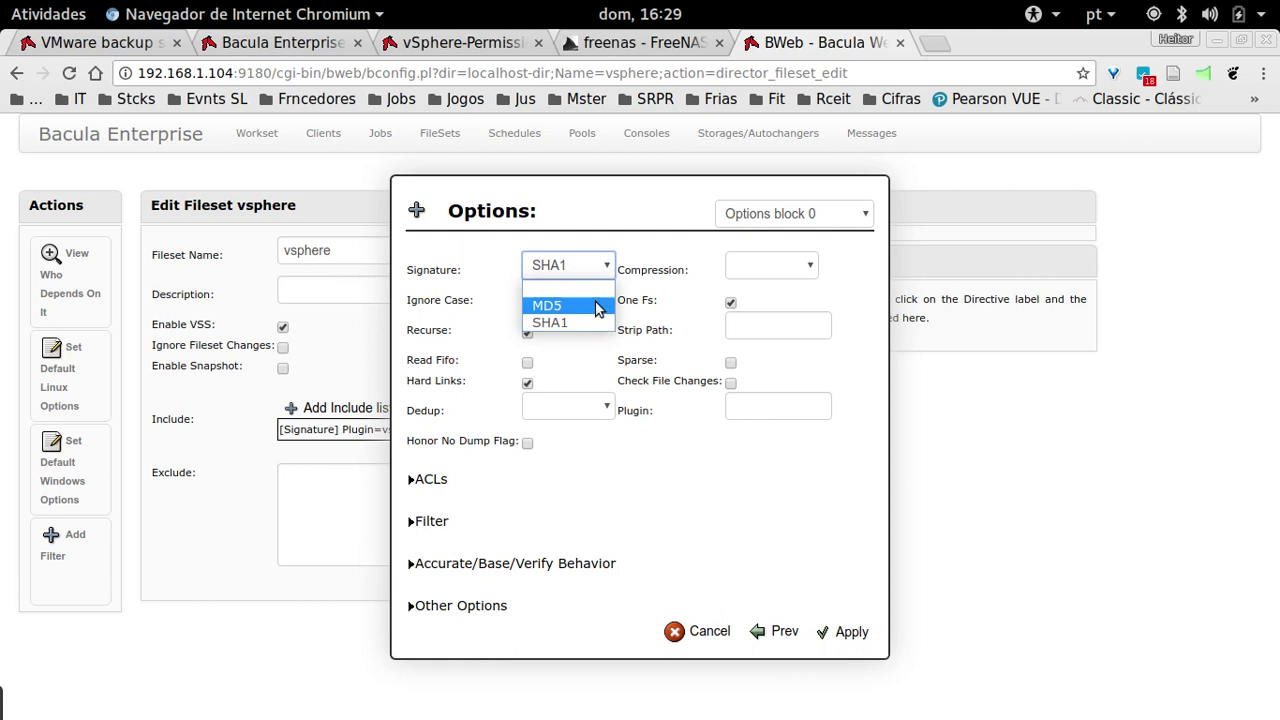
{"action": "left_click", "coordinate": [725, 515]}
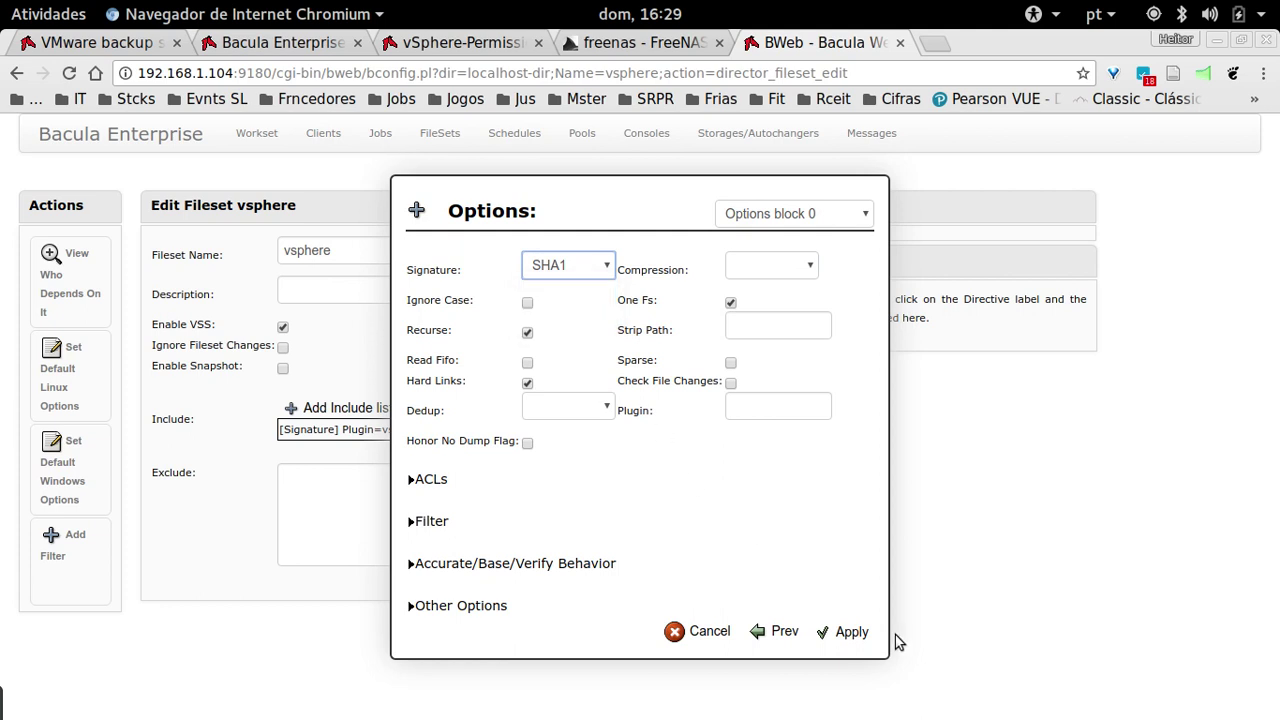
{"action": "left_click", "coordinate": [845, 633]}
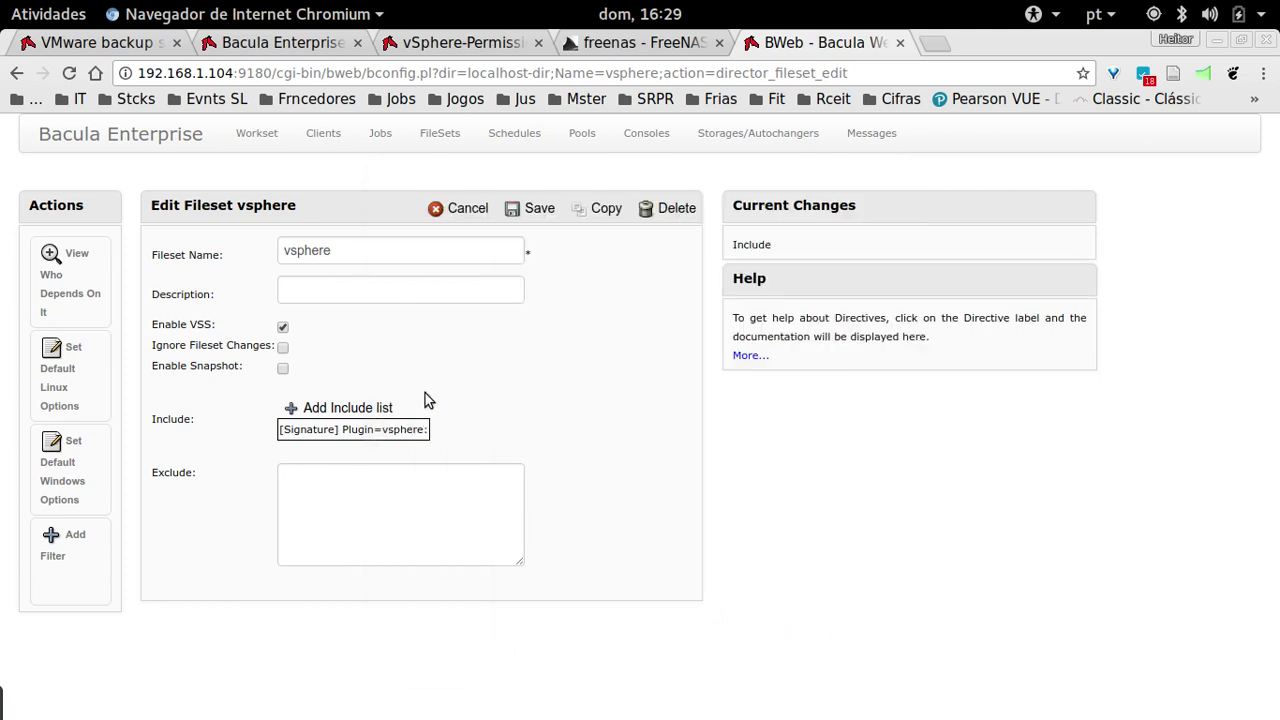
Save the vsphere fileset, then resave the BackupVM job with Fileset kept as vsphere.
{"action": "left_click", "coordinate": [529, 209]}
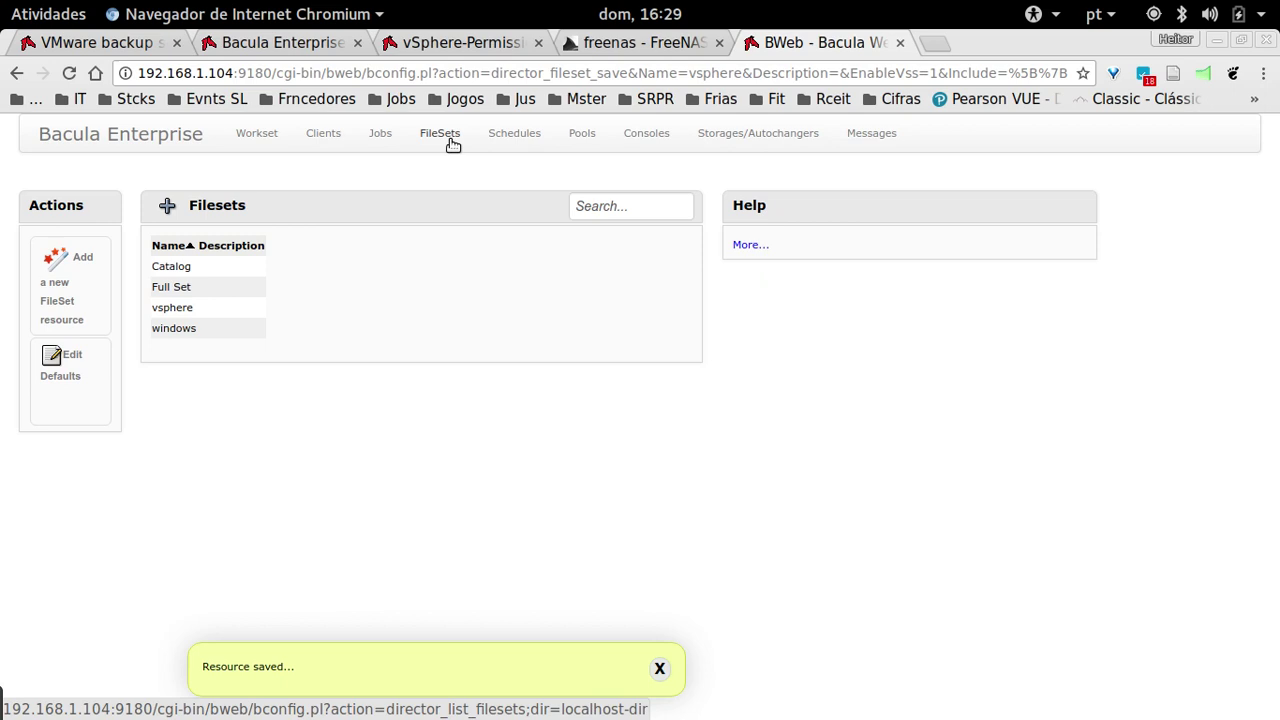
{"action": "left_click", "coordinate": [377, 144]}
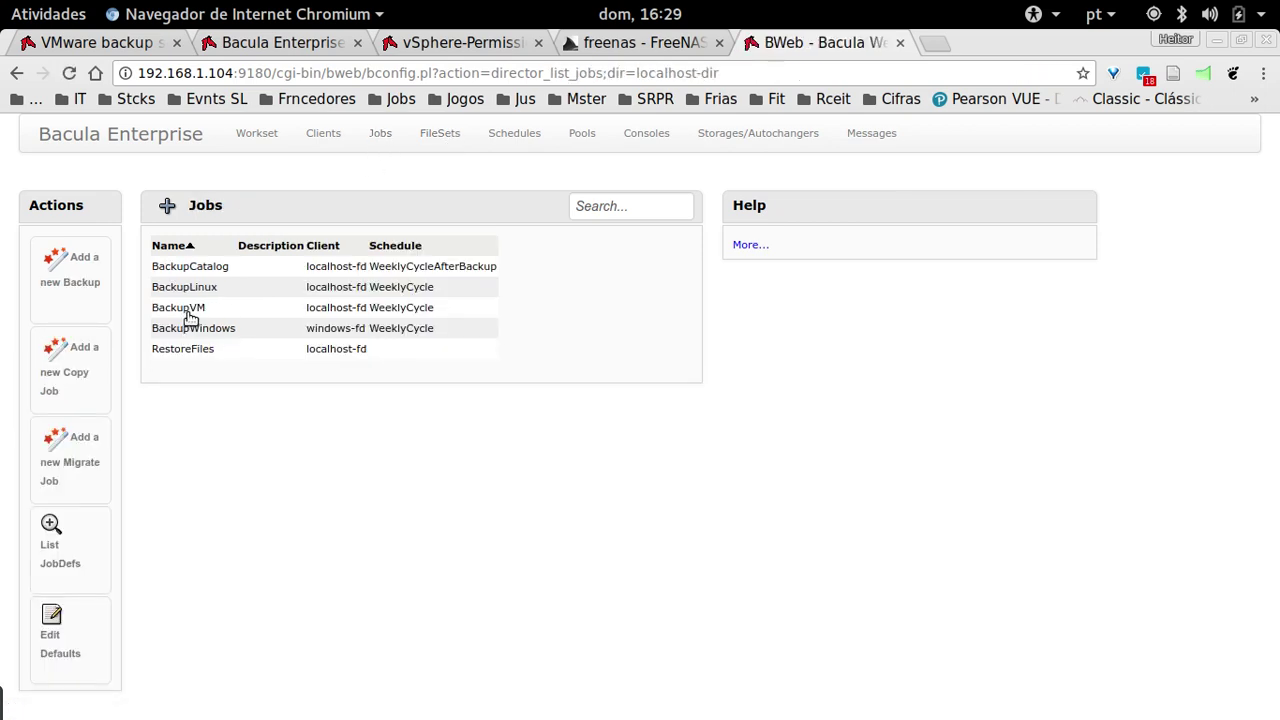
{"action": "left_click", "coordinate": [190, 312]}
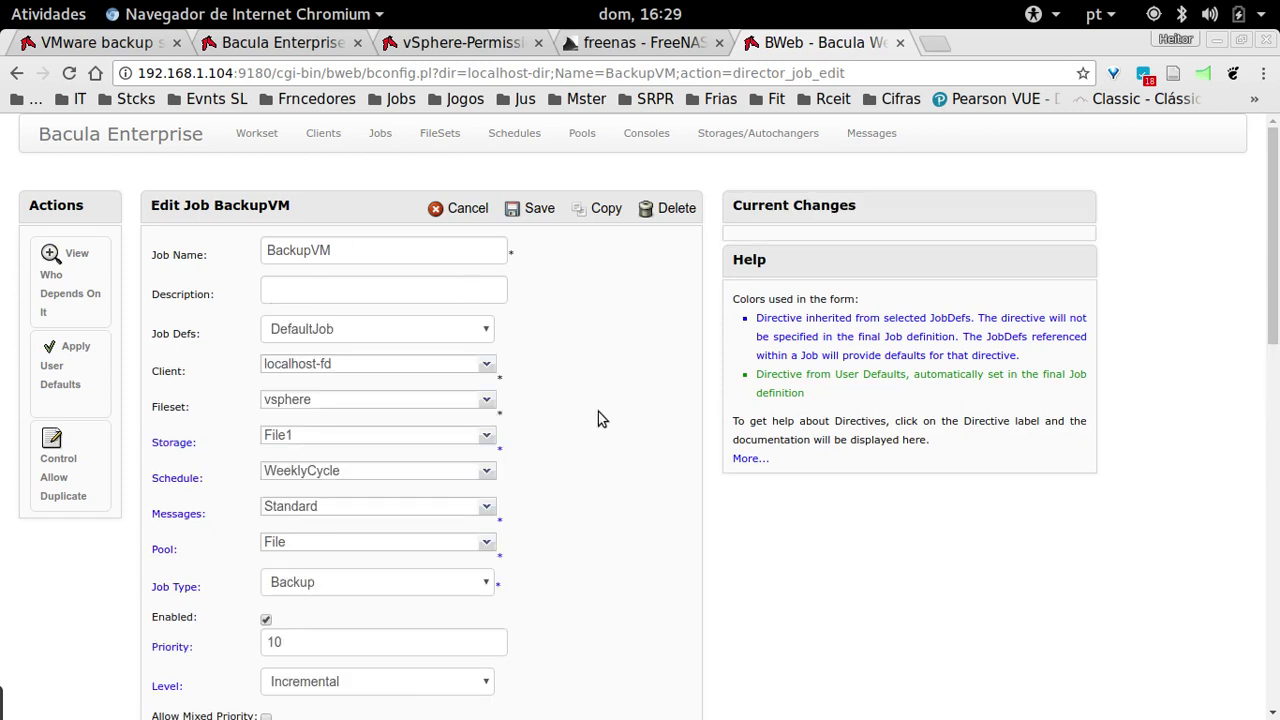
{"action": "left_click", "coordinate": [486, 402]}
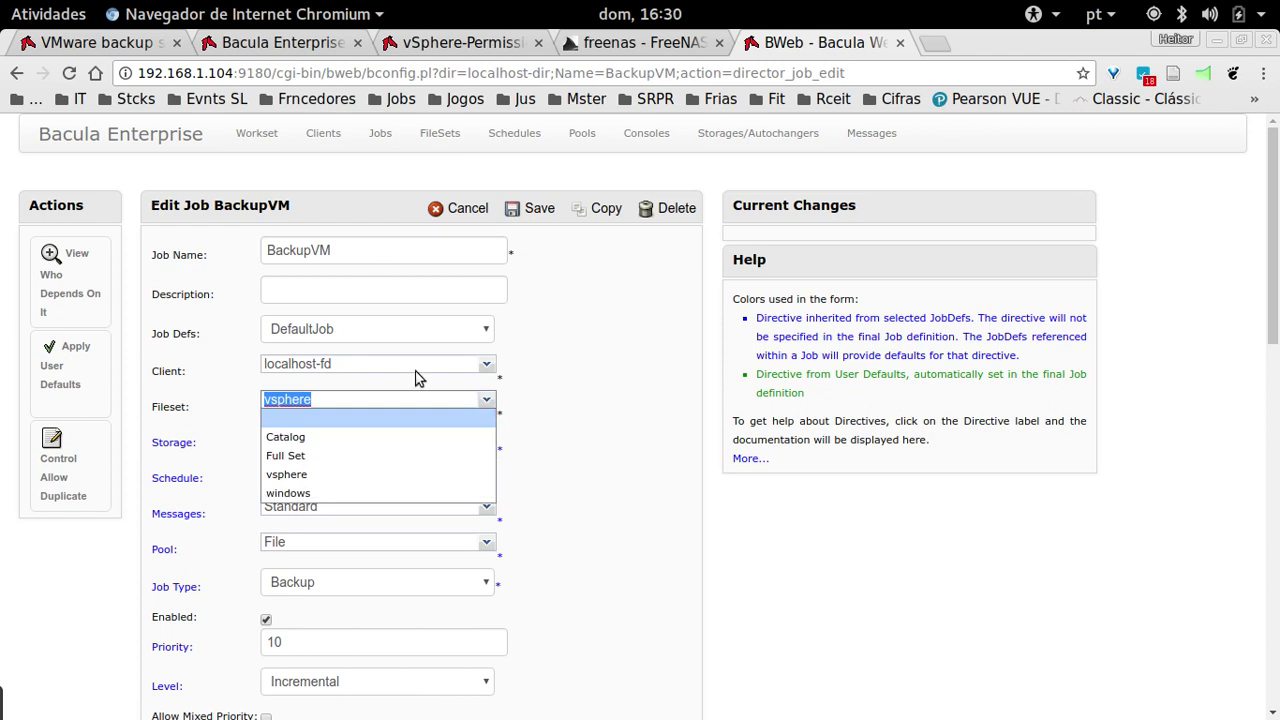
{"action": "left_click", "coordinate": [381, 473]}
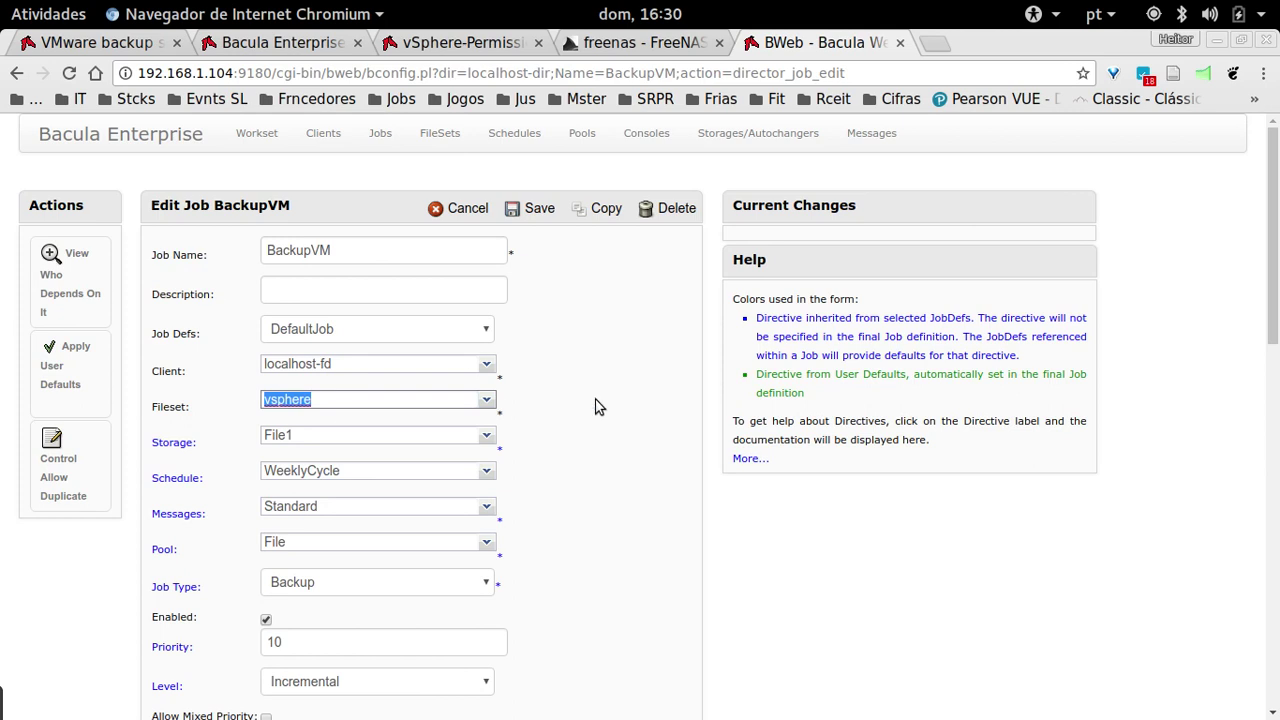
{"action": "left_click", "coordinate": [541, 213]}
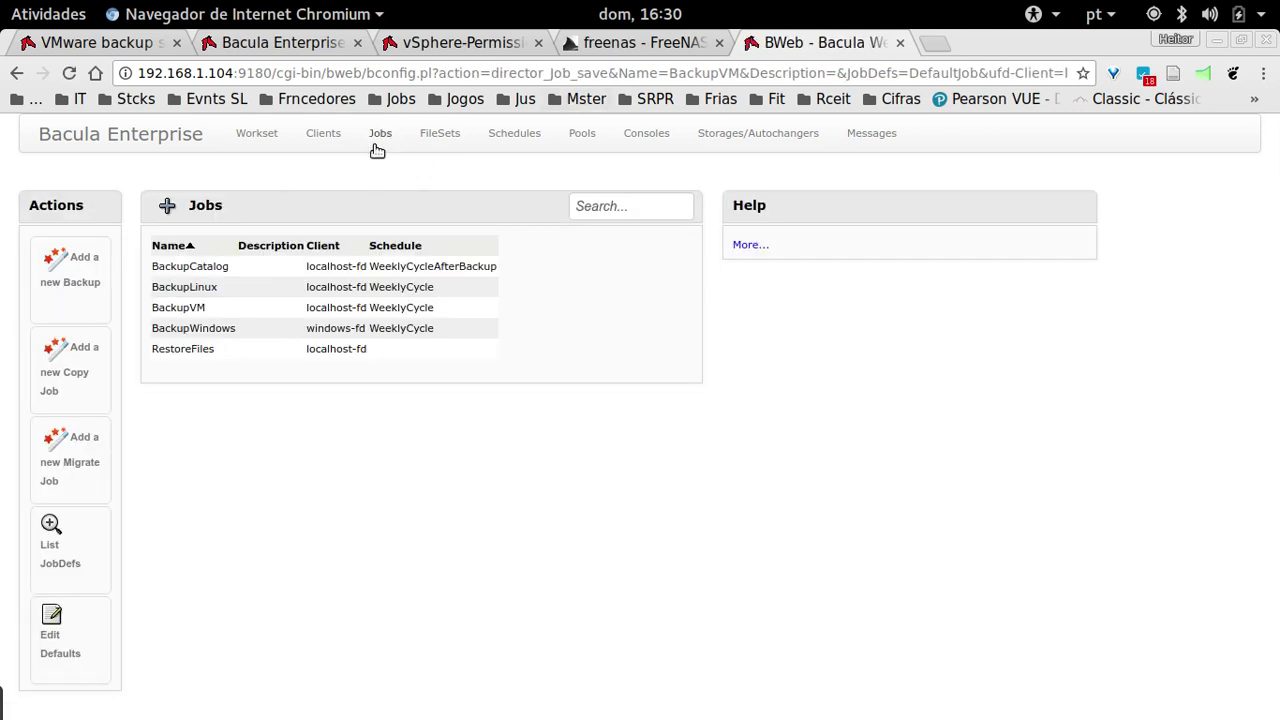
Commit the pending vsphere configuration changes, reload the Director, and return to the BWeb dashboard.
{"action": "left_click", "coordinate": [250, 136]}
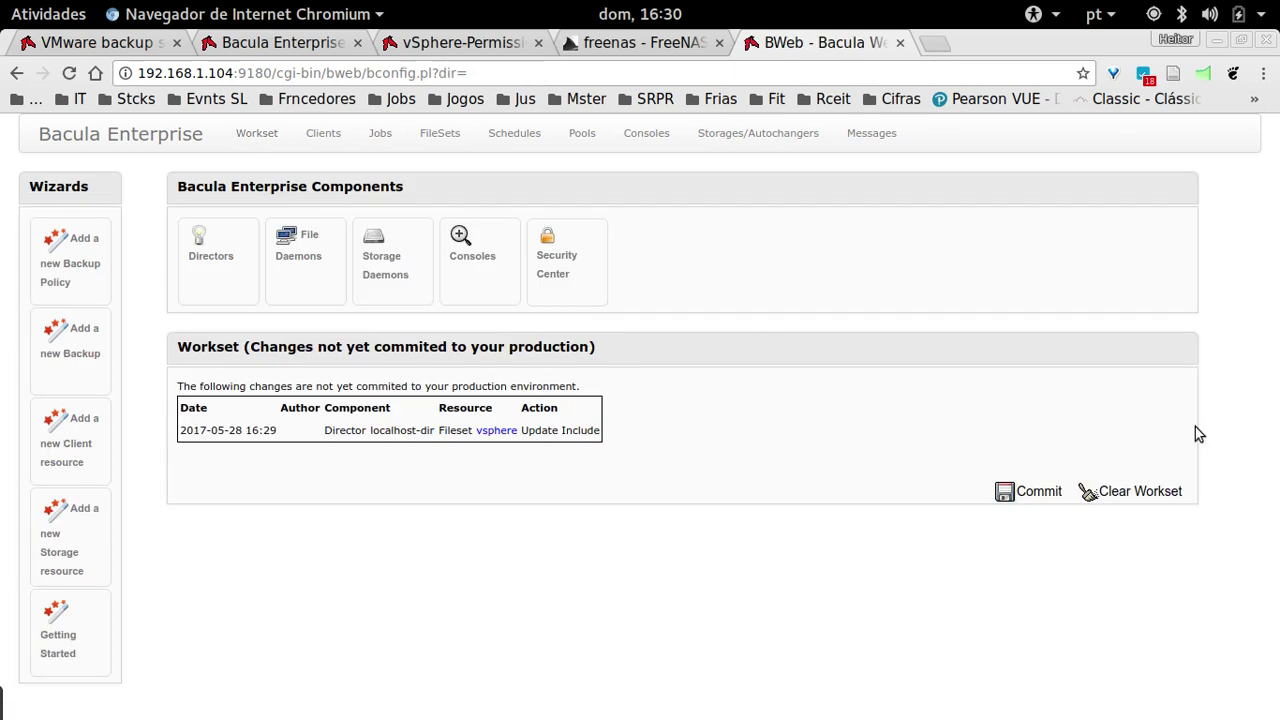
{"action": "left_click", "coordinate": [1030, 497]}
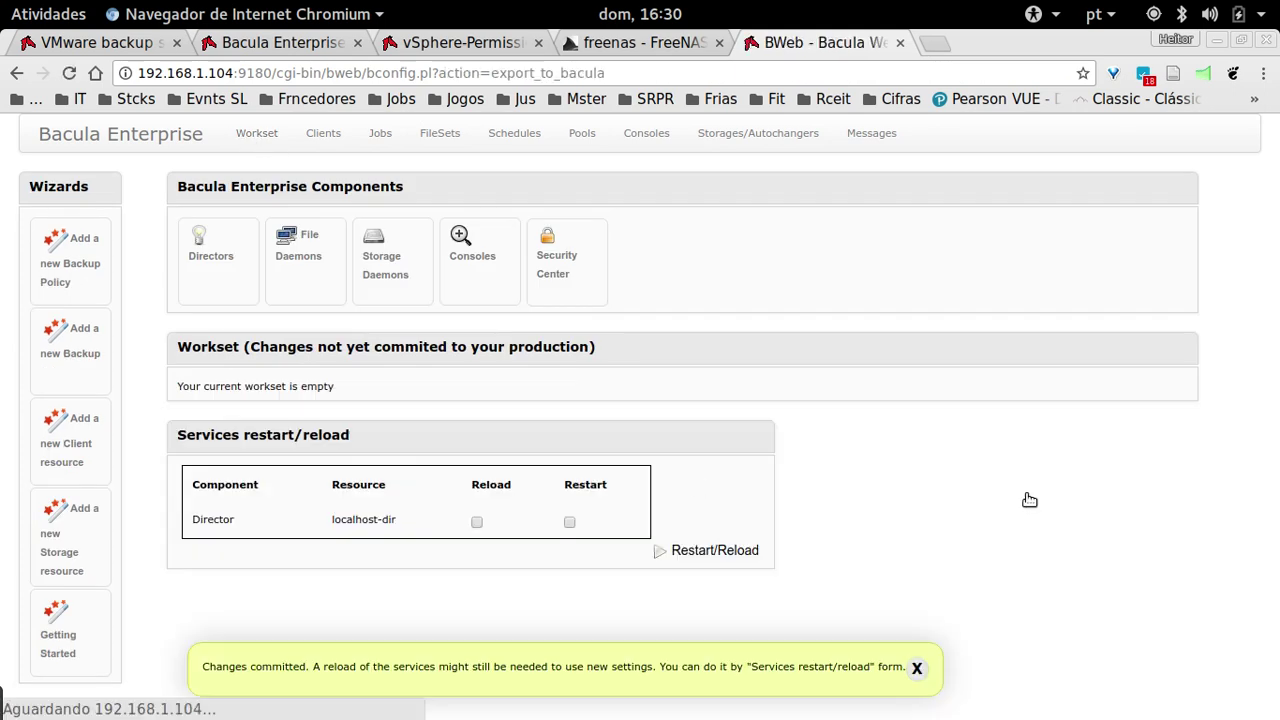
{"action": "left_click", "coordinate": [478, 522]}
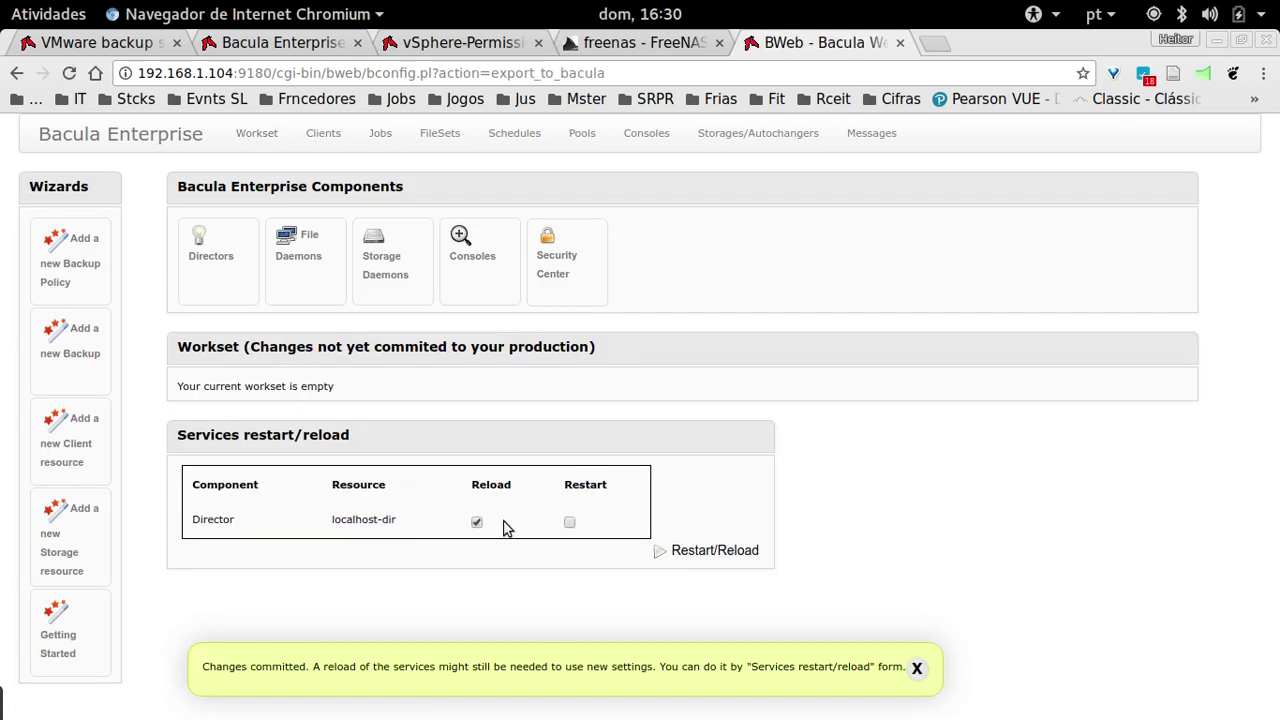
{"action": "left_click", "coordinate": [709, 553]}
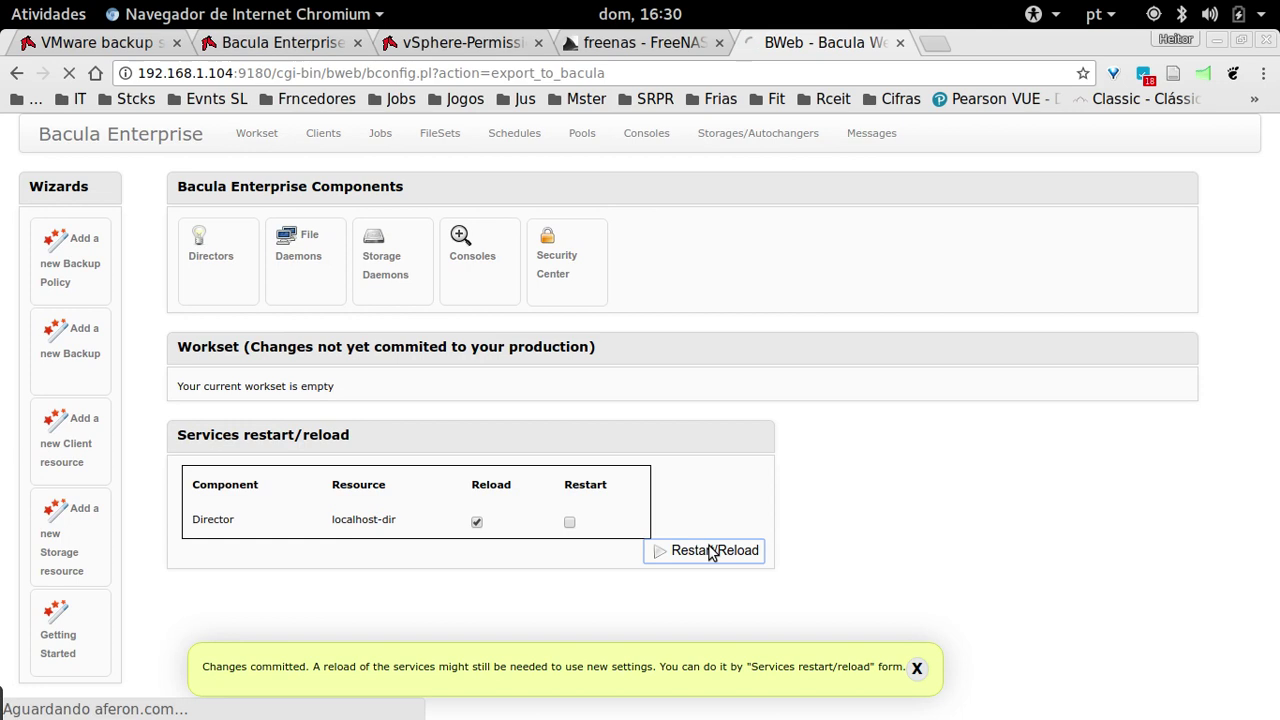
{"action": "left_click", "coordinate": [167, 144]}
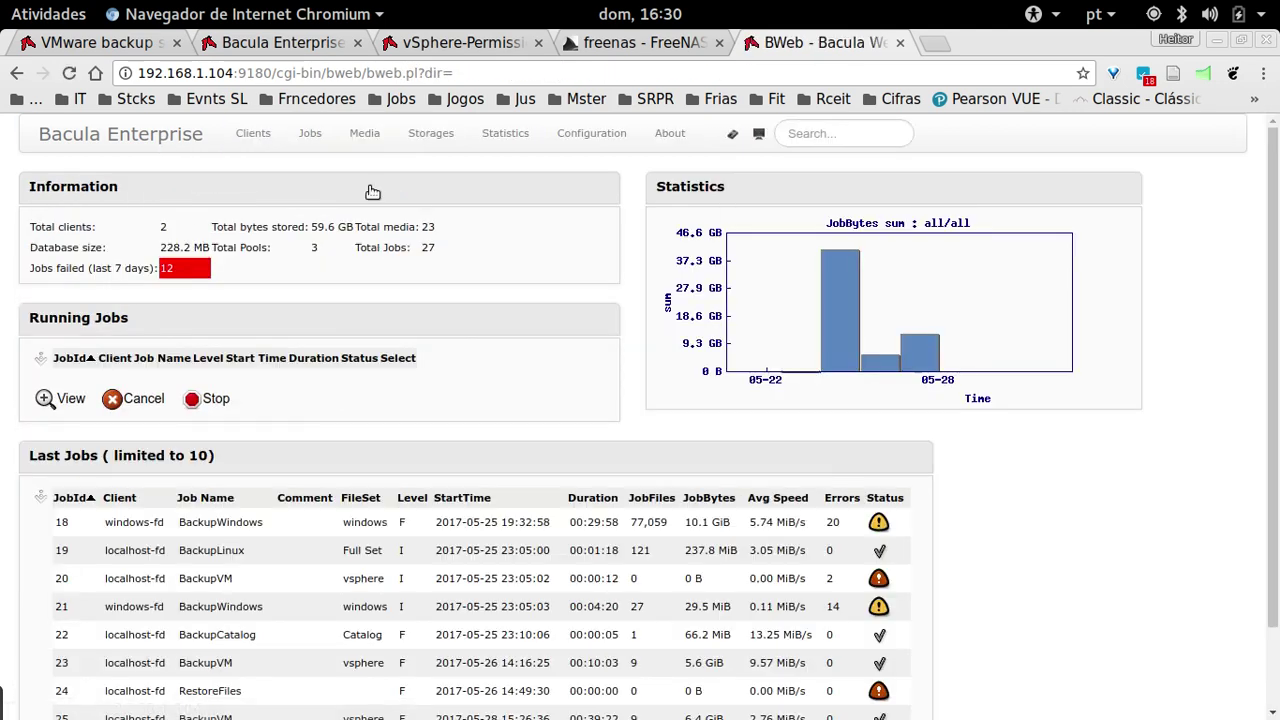
Run the BackupVM job immediately at Full level with the vsphere fileset as job 28.
{"action": "left_click", "coordinate": [307, 140]}
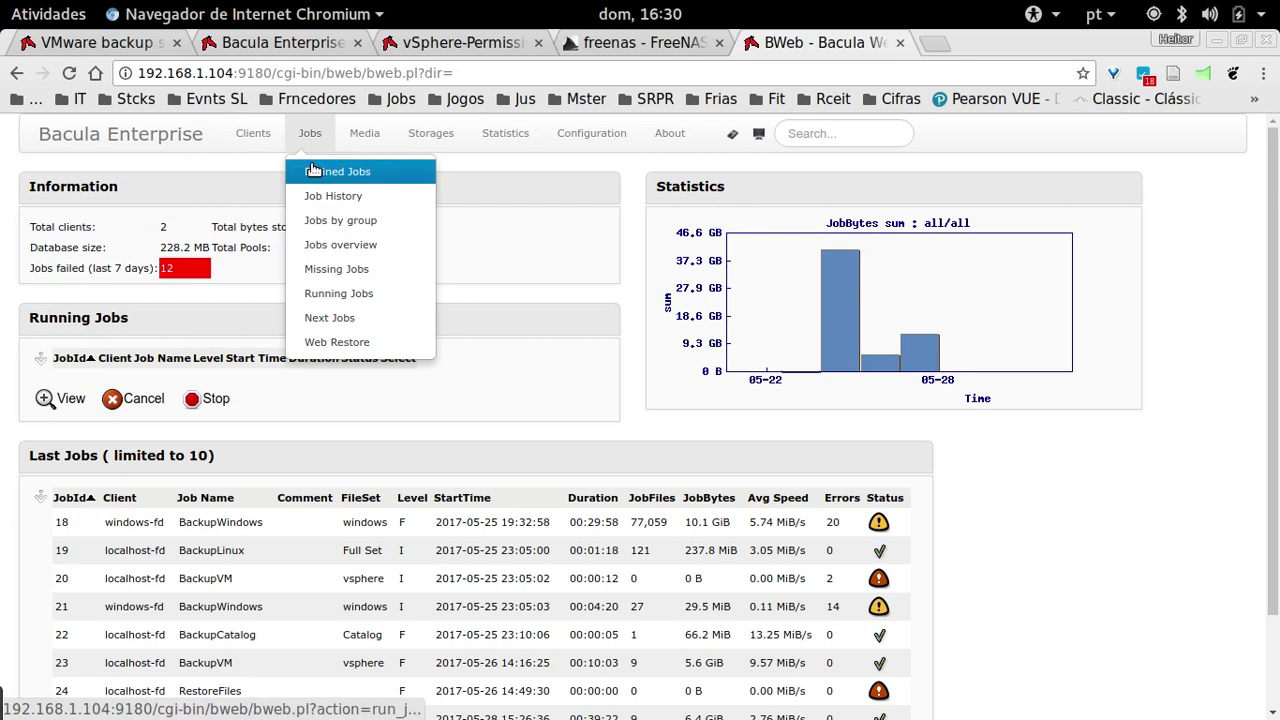
{"action": "left_click", "coordinate": [312, 171]}
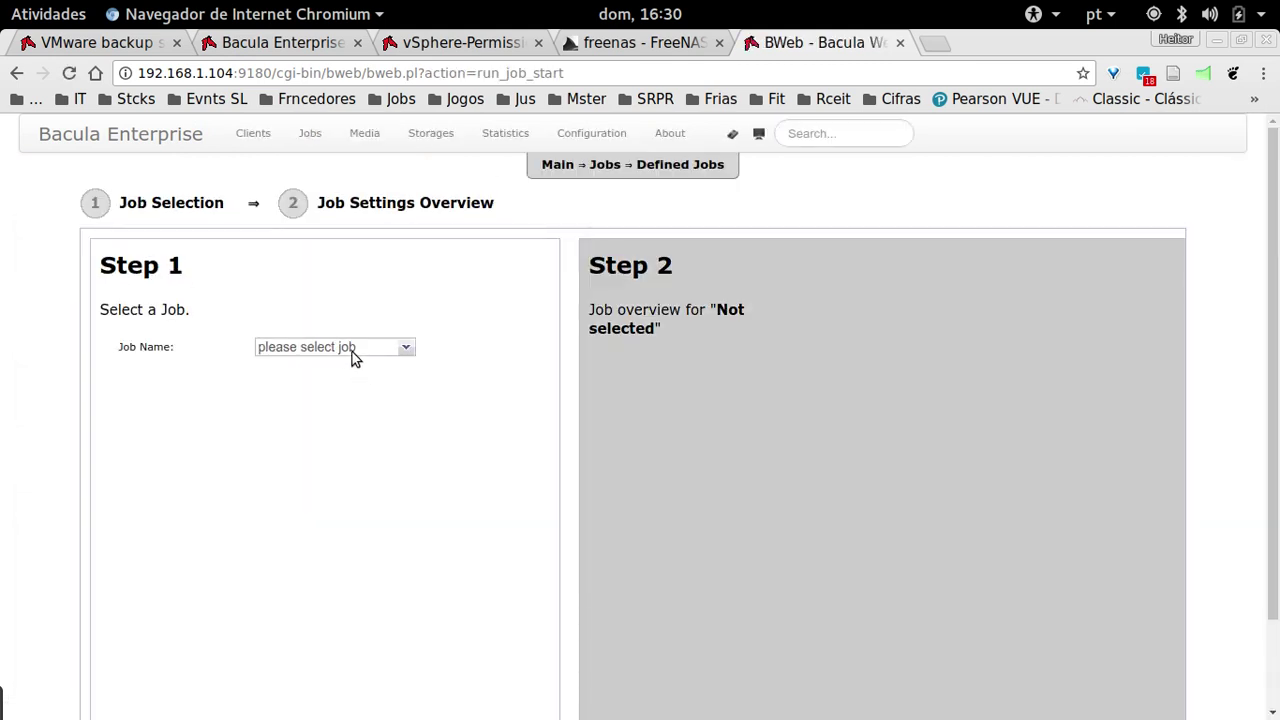
{"action": "left_click", "coordinate": [352, 352]}
{"action": "left_click", "coordinate": [369, 420]}
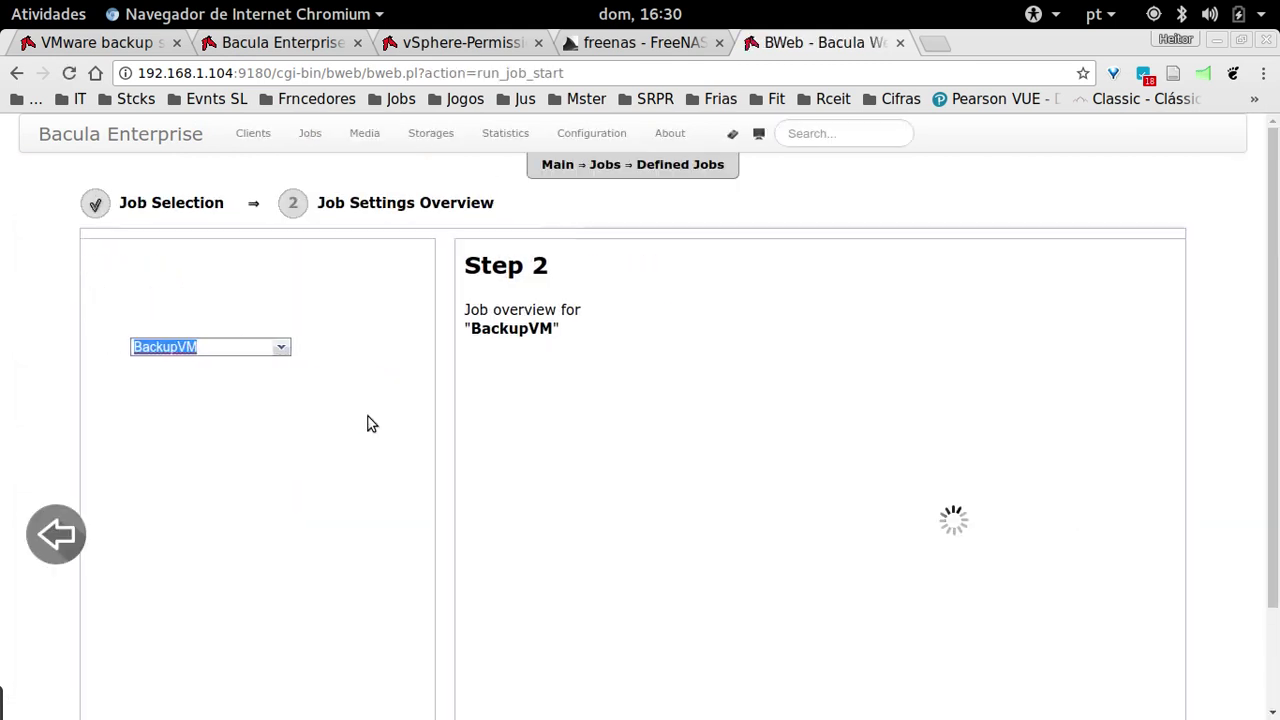
{"action": "scroll", "coordinate": [737, 444], "scroll_direction": "down", "scroll_amount": 2}
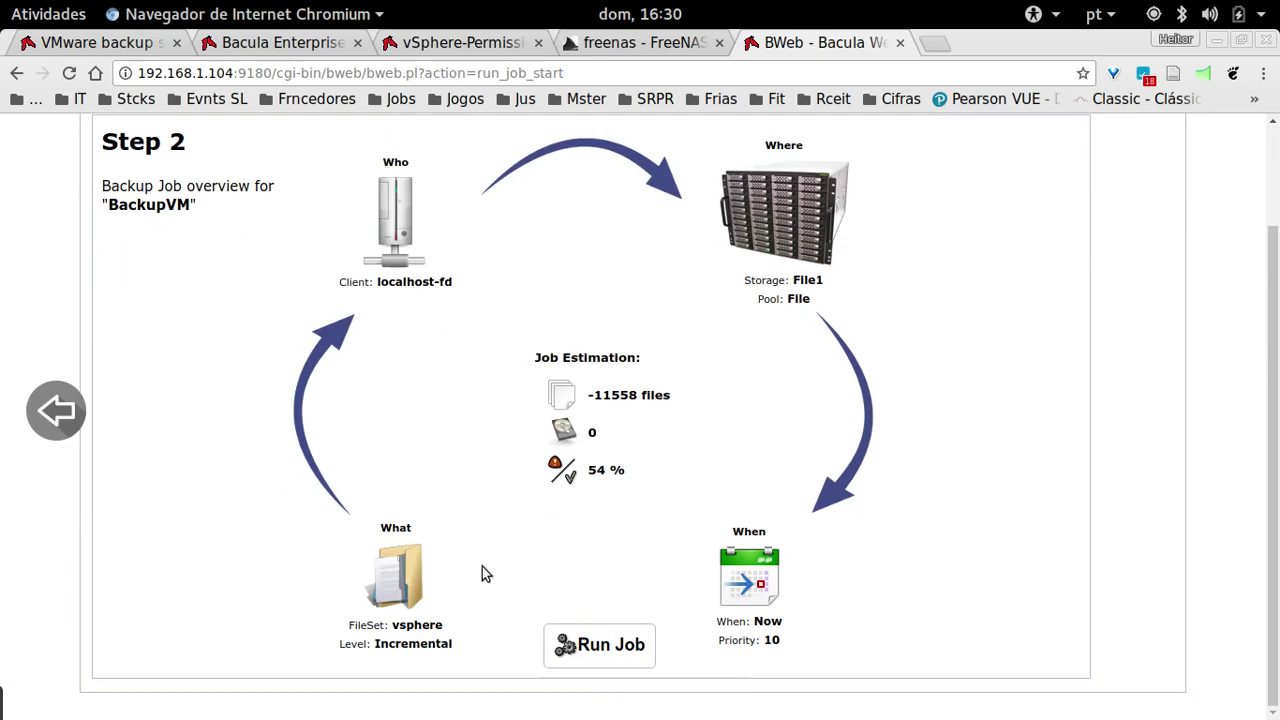
{"action": "left_click", "coordinate": [424, 571]}
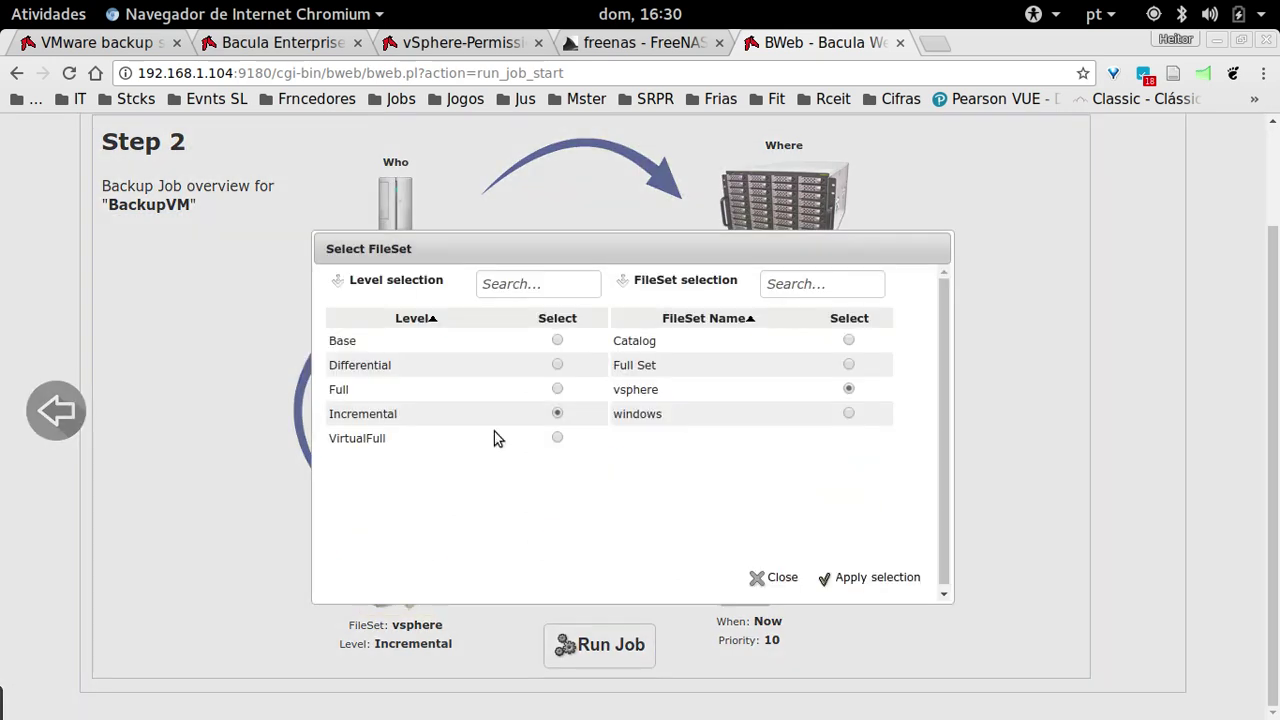
{"action": "left_click", "coordinate": [558, 390]}
{"action": "left_click", "coordinate": [848, 578]}
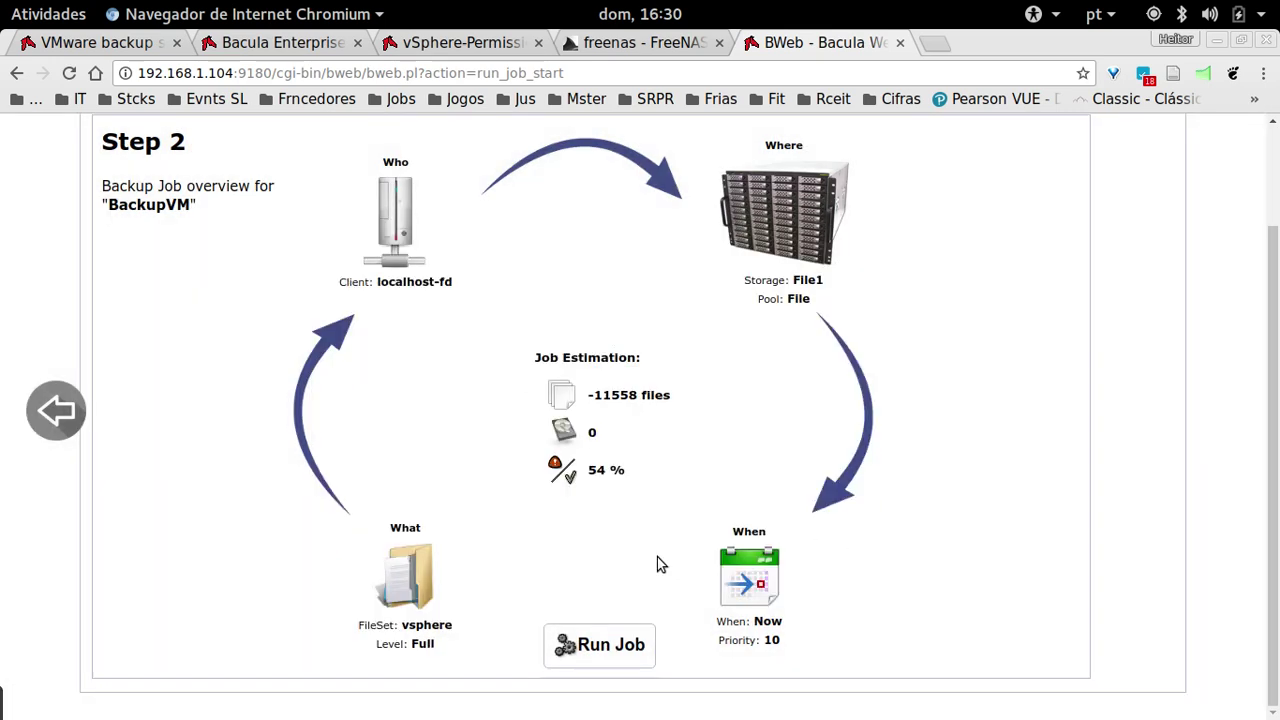
{"action": "left_click", "coordinate": [597, 653]}
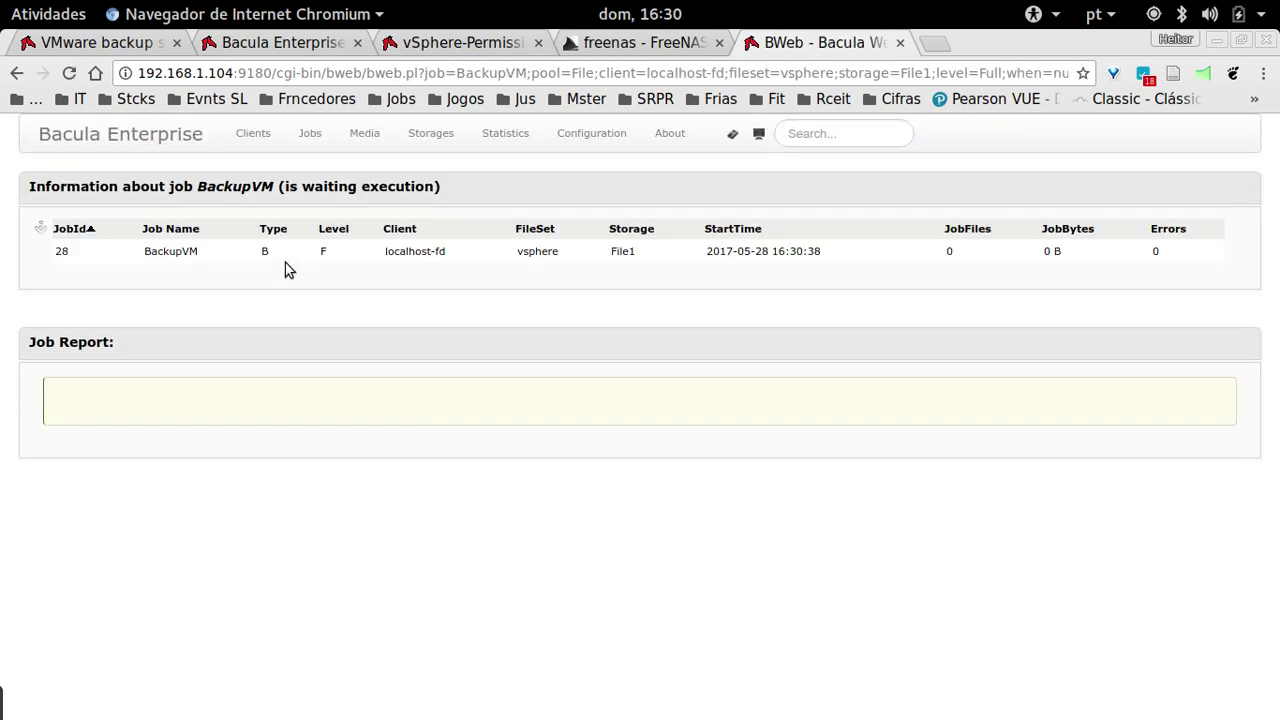
Open running job 28 and refresh it, checking the volume and ubuntu17 backup-start log lines.
{"action": "left_click", "coordinate": [143, 251]}
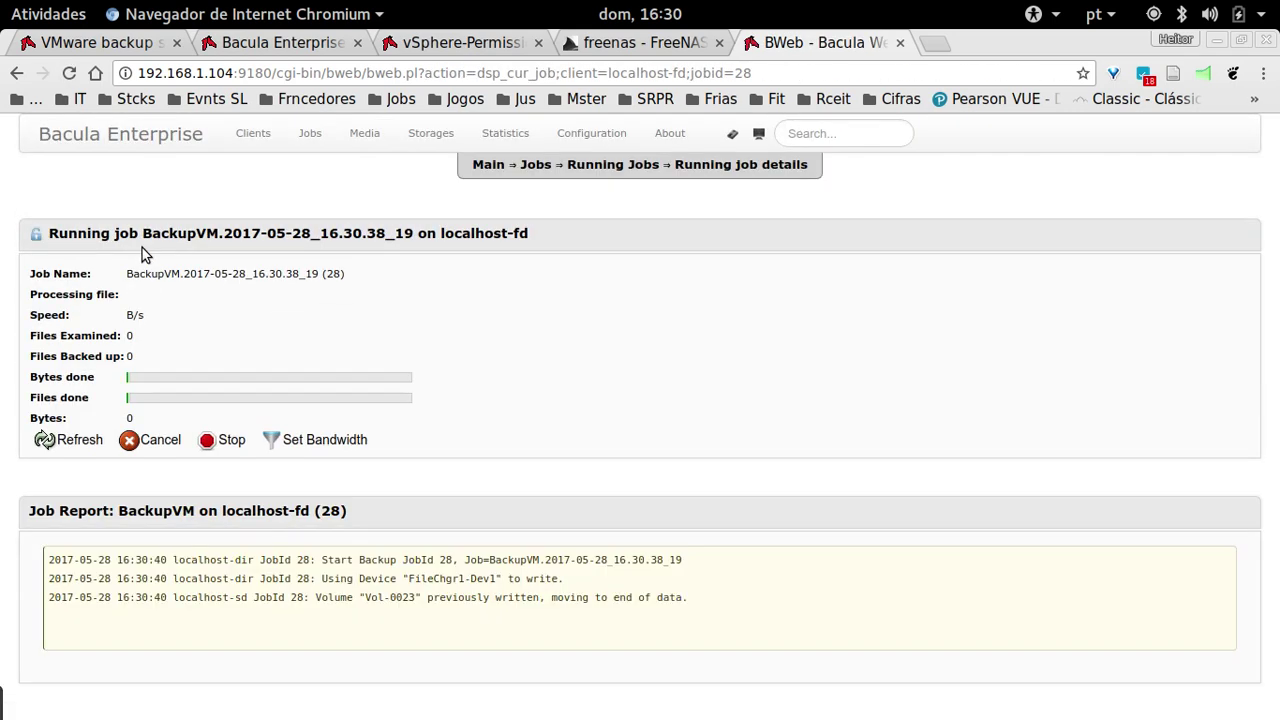
{"action": "left_click", "coordinate": [53, 437]}
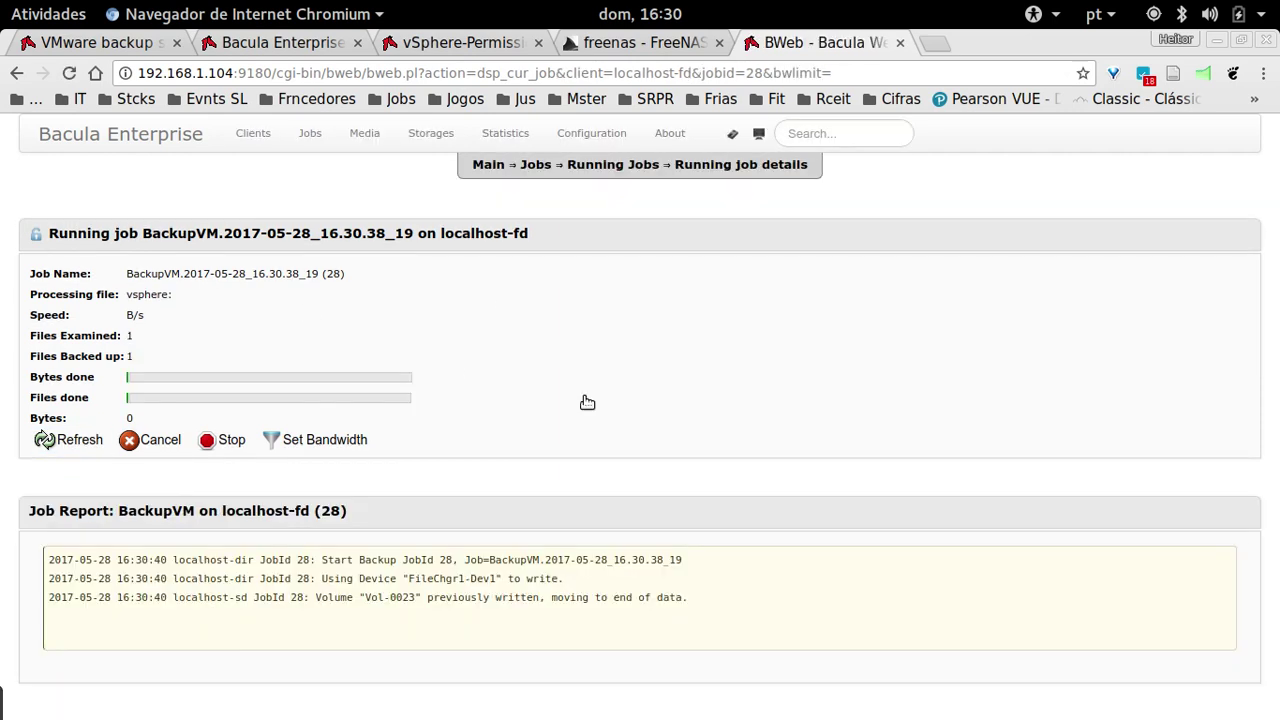
{"action": "left_click", "coordinate": [60, 441]}
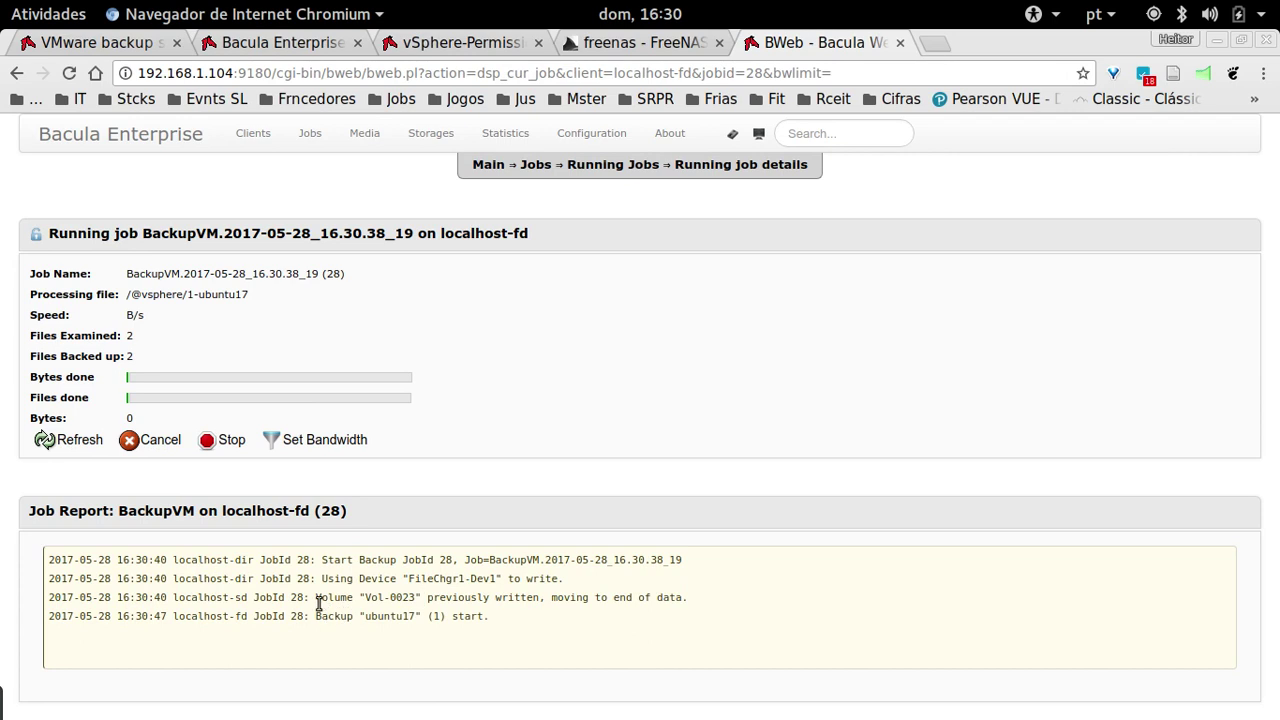
{"action": "left_click_drag", "start_coordinate": [321, 597], "coordinate": [509, 616]}
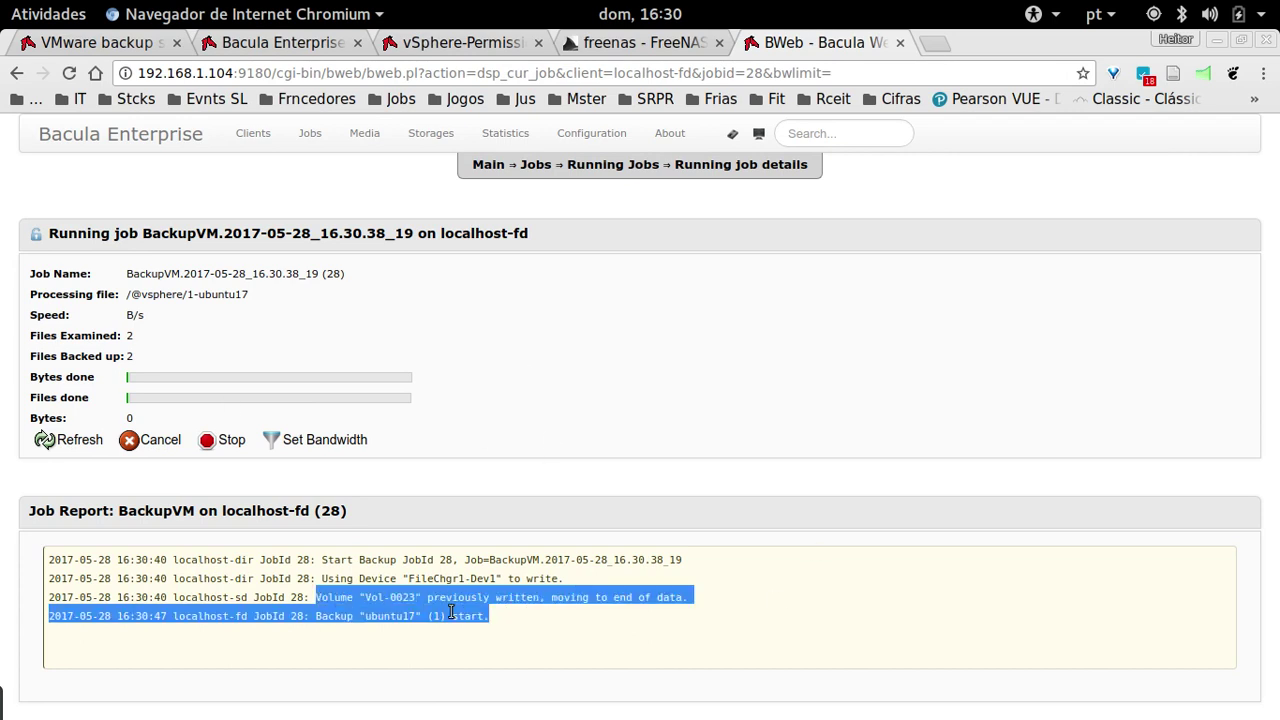
{"action": "left_click", "coordinate": [318, 619]}
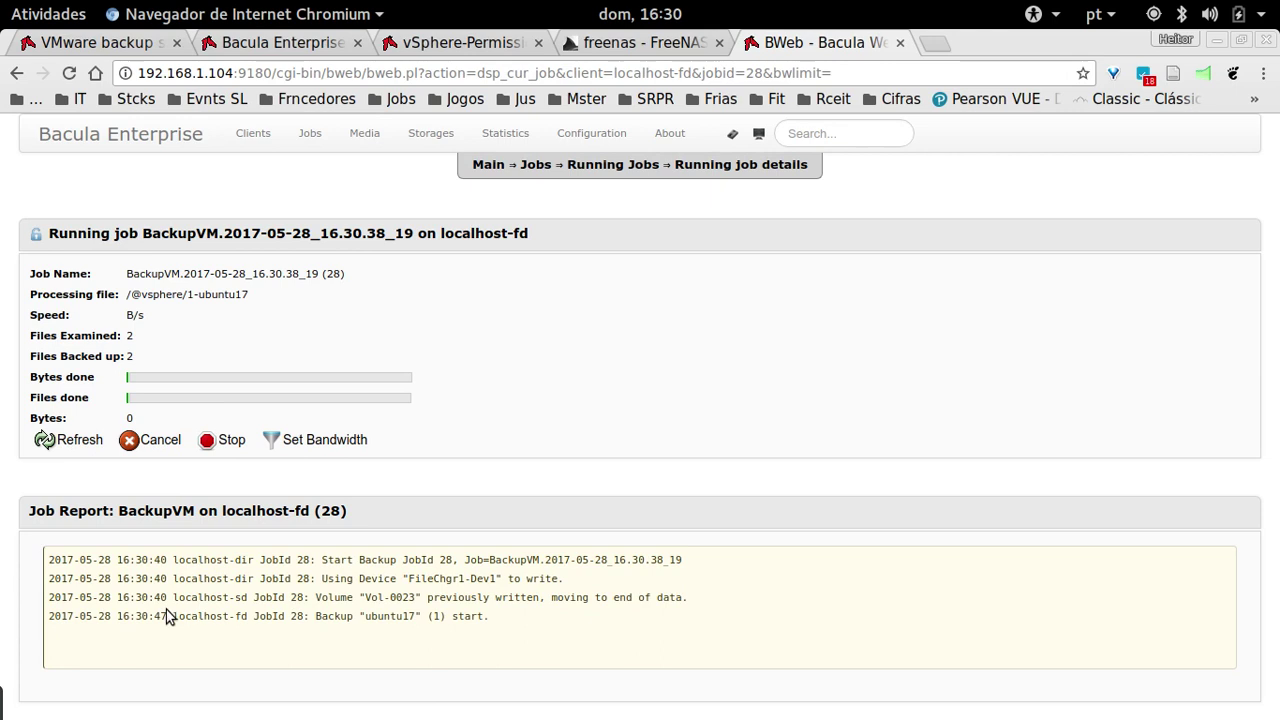
{"action": "left_click_drag", "start_coordinate": [166, 615], "coordinate": [470, 616]}
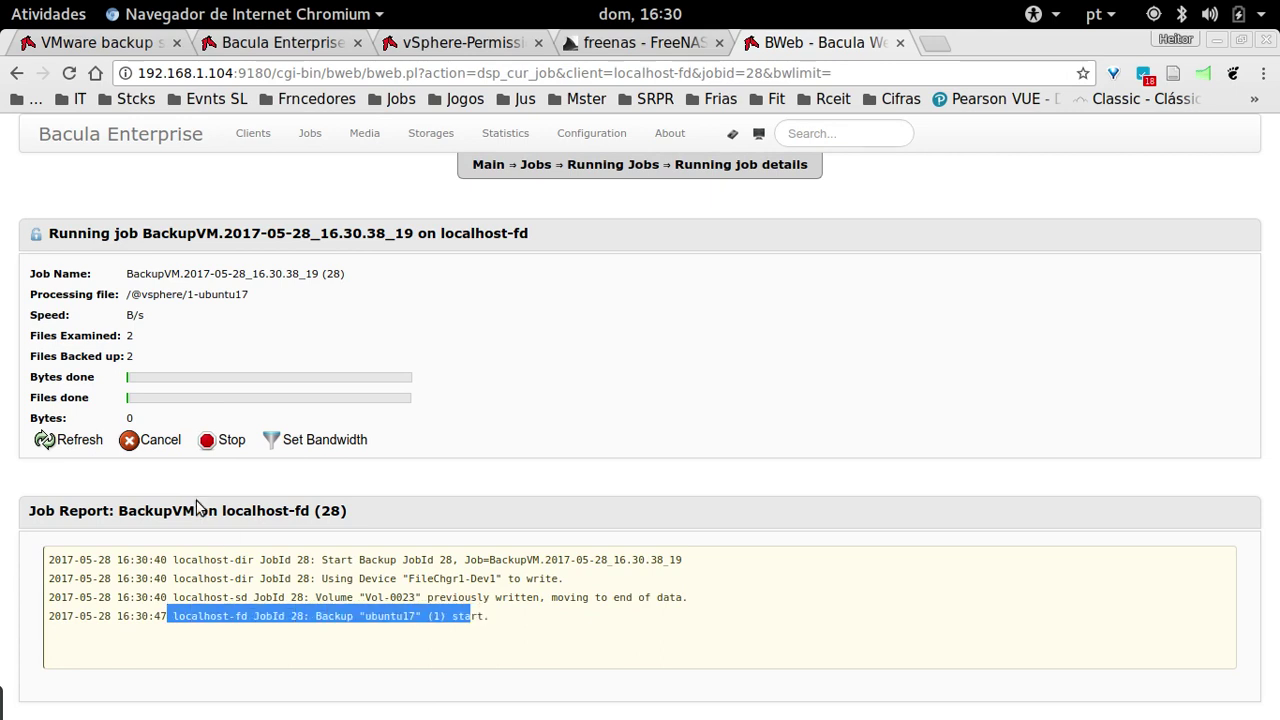
{"action": "left_click", "coordinate": [88, 444]}
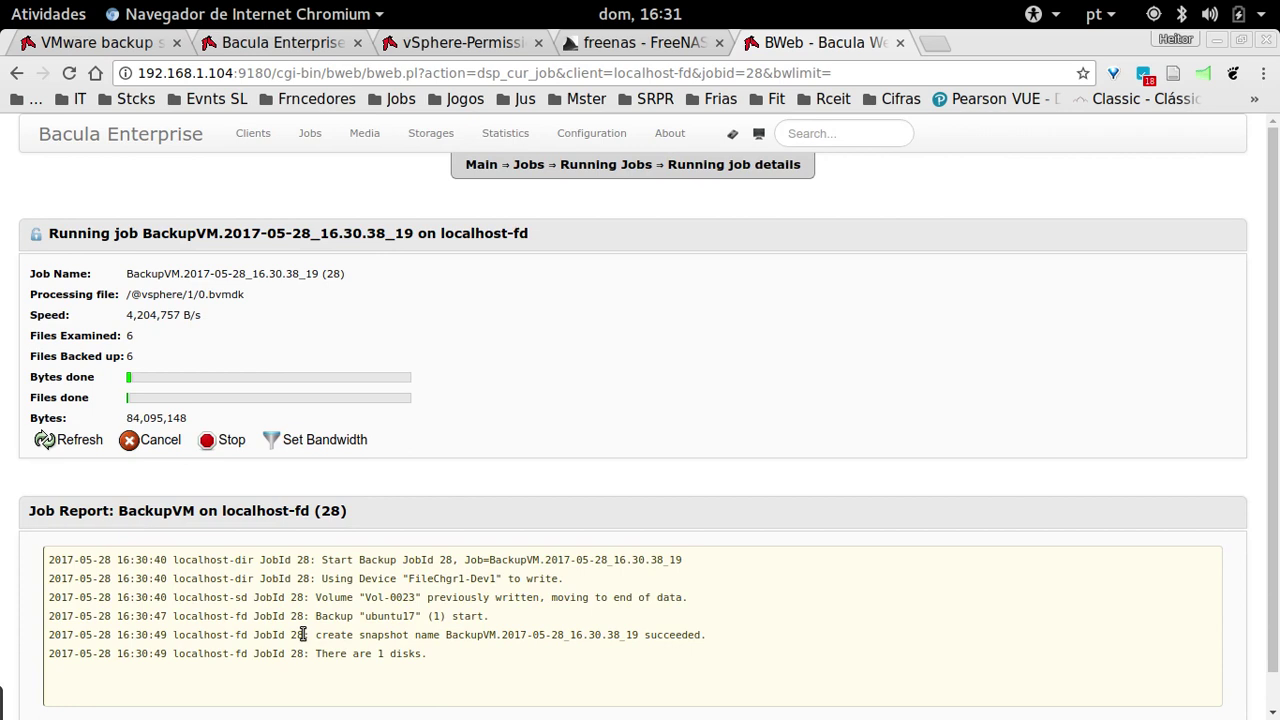
Keep refreshing job 28, noting the snapshot creation message and updated transfer speed.
{"action": "left_click_drag", "start_coordinate": [308, 634], "coordinate": [712, 636]}
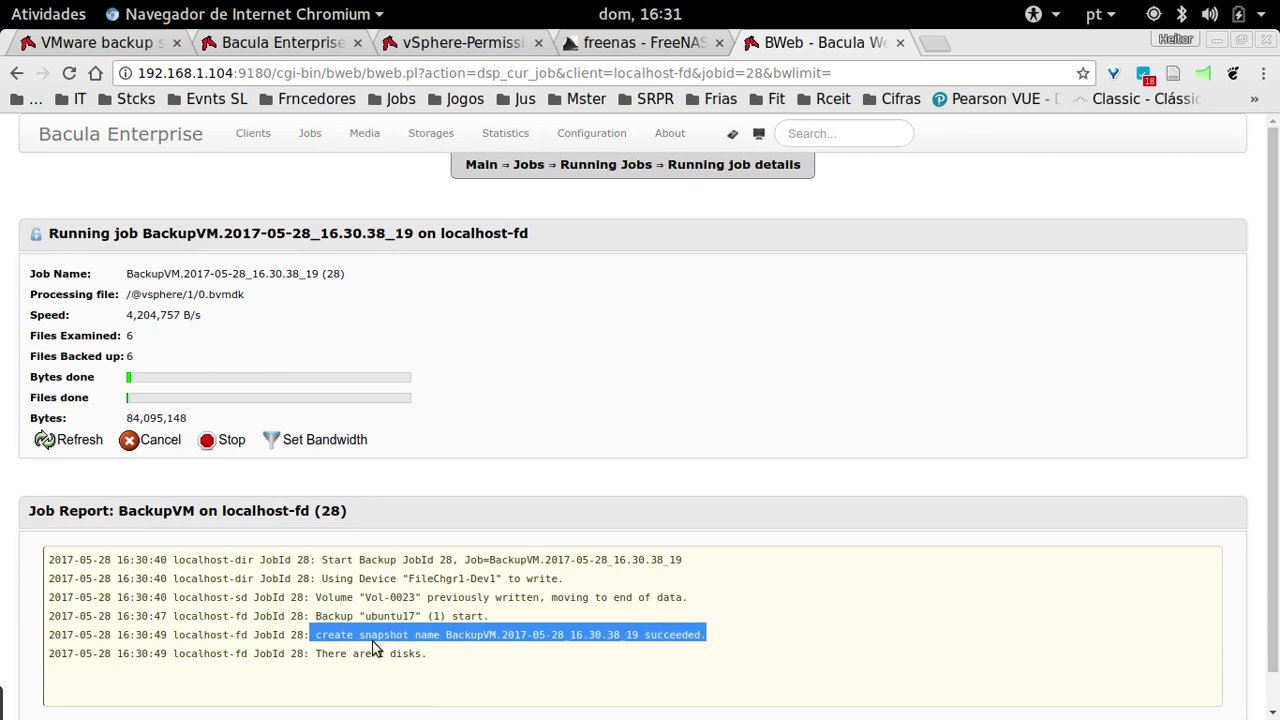
{"action": "left_click", "coordinate": [80, 438]}
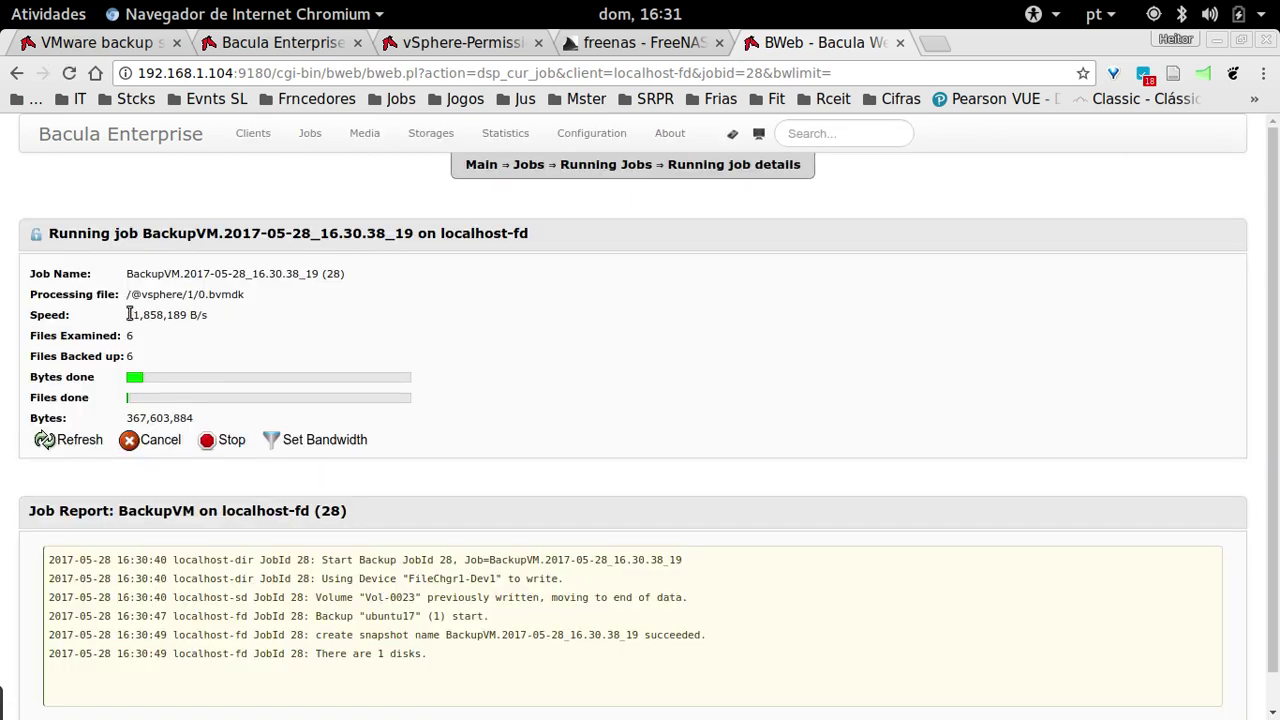
{"action": "left_click_drag", "start_coordinate": [128, 315], "coordinate": [243, 315]}
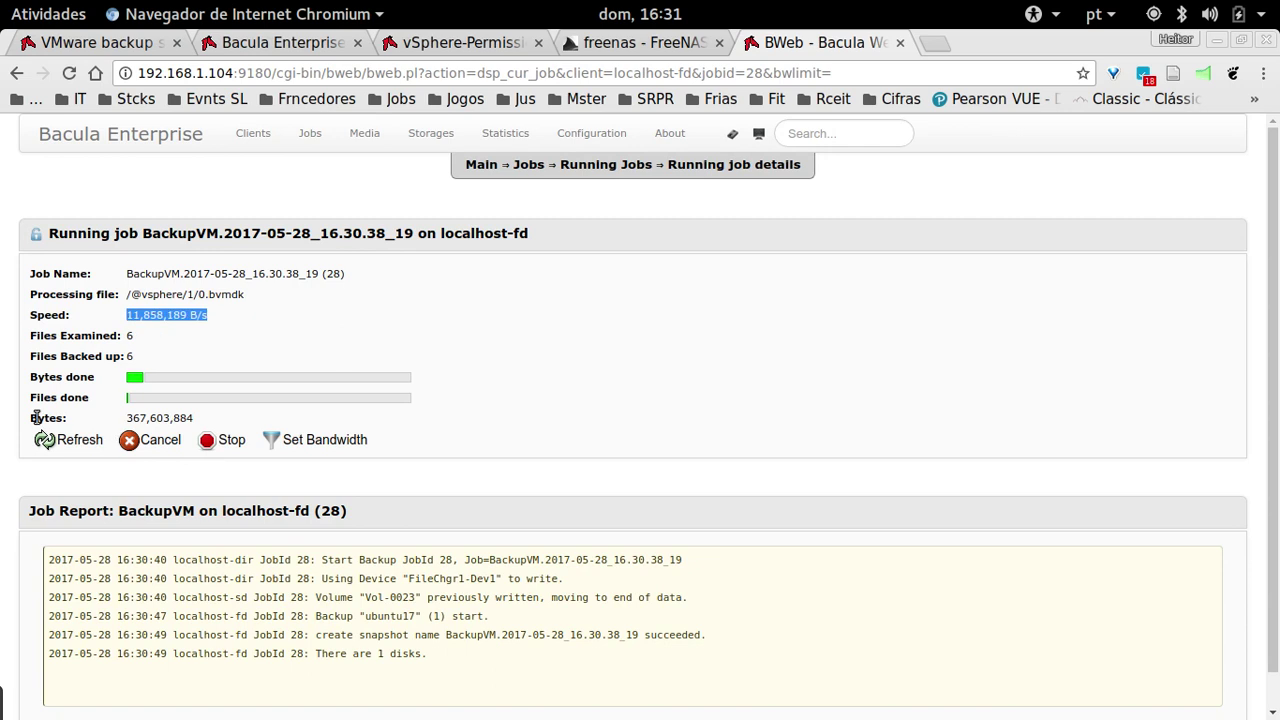
{"action": "left_click", "coordinate": [45, 440]}
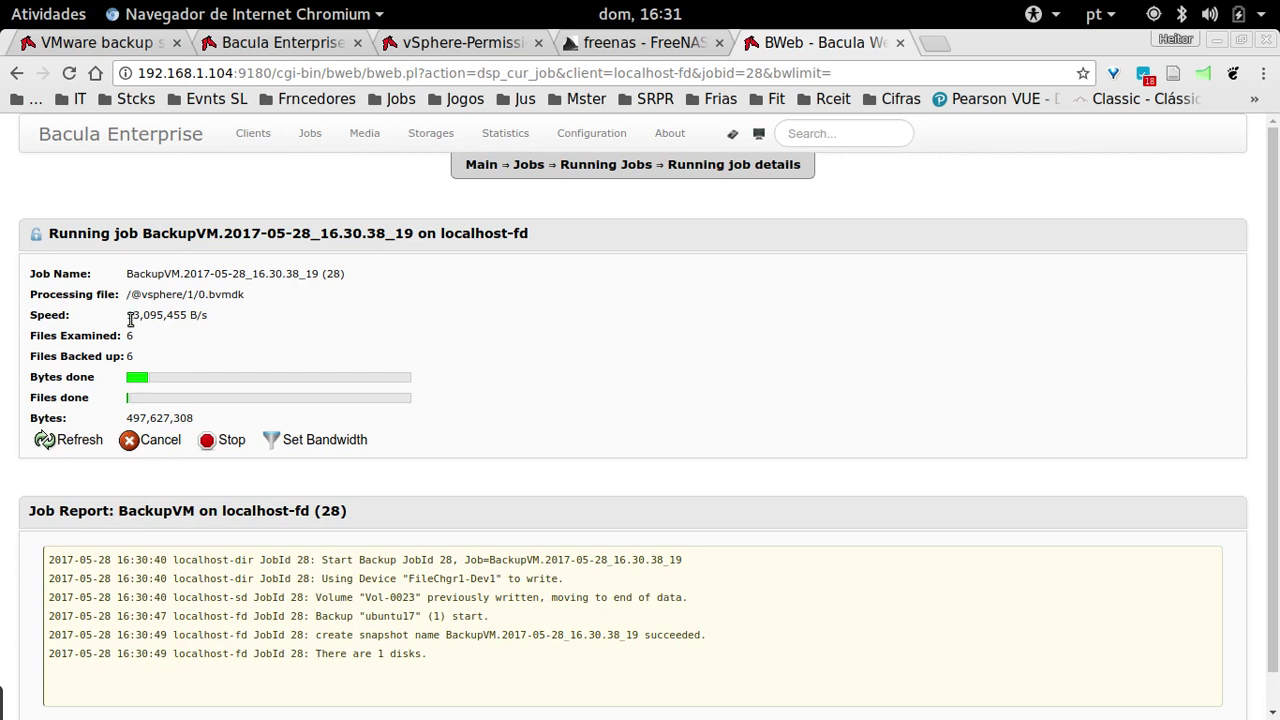
{"action": "left_click_drag", "start_coordinate": [130, 318], "coordinate": [241, 316]}
{"action": "left_click", "coordinate": [72, 444]}
{"action": "left_click", "coordinate": [72, 440]}
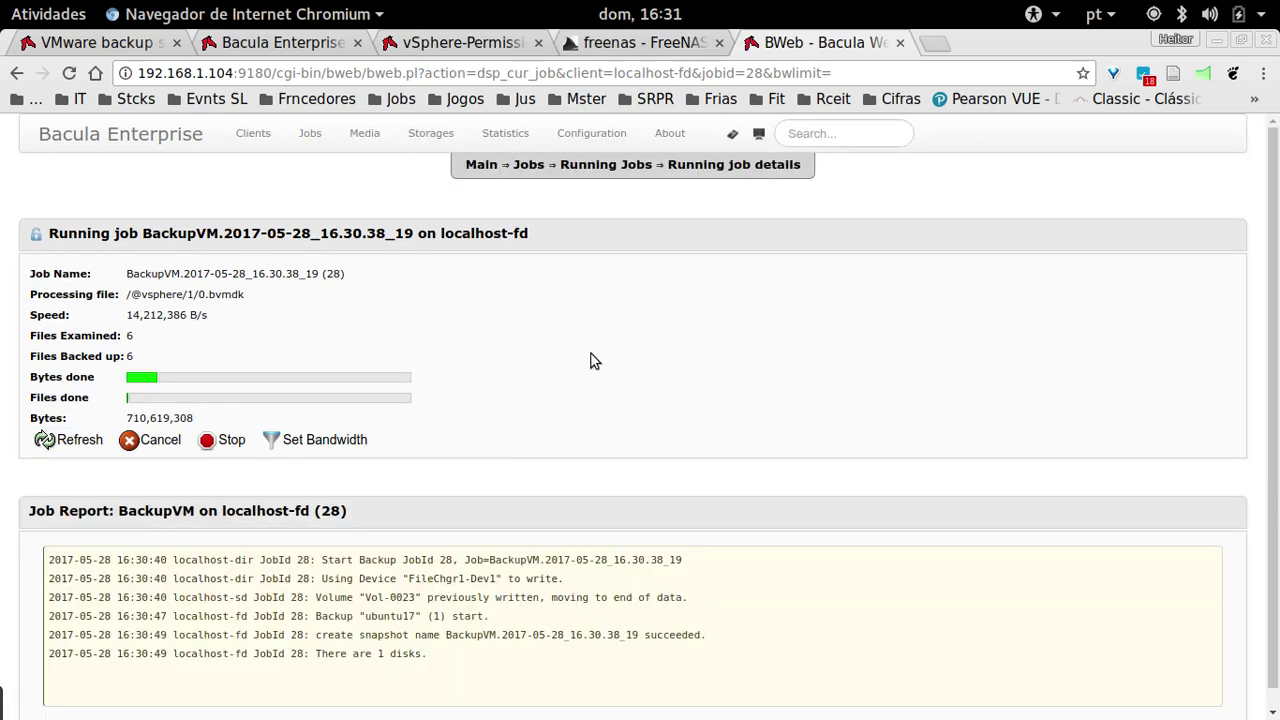
Return to the dashboard and start the Web Restore wizard from the Jobs menu.
{"action": "left_click", "coordinate": [143, 141]}
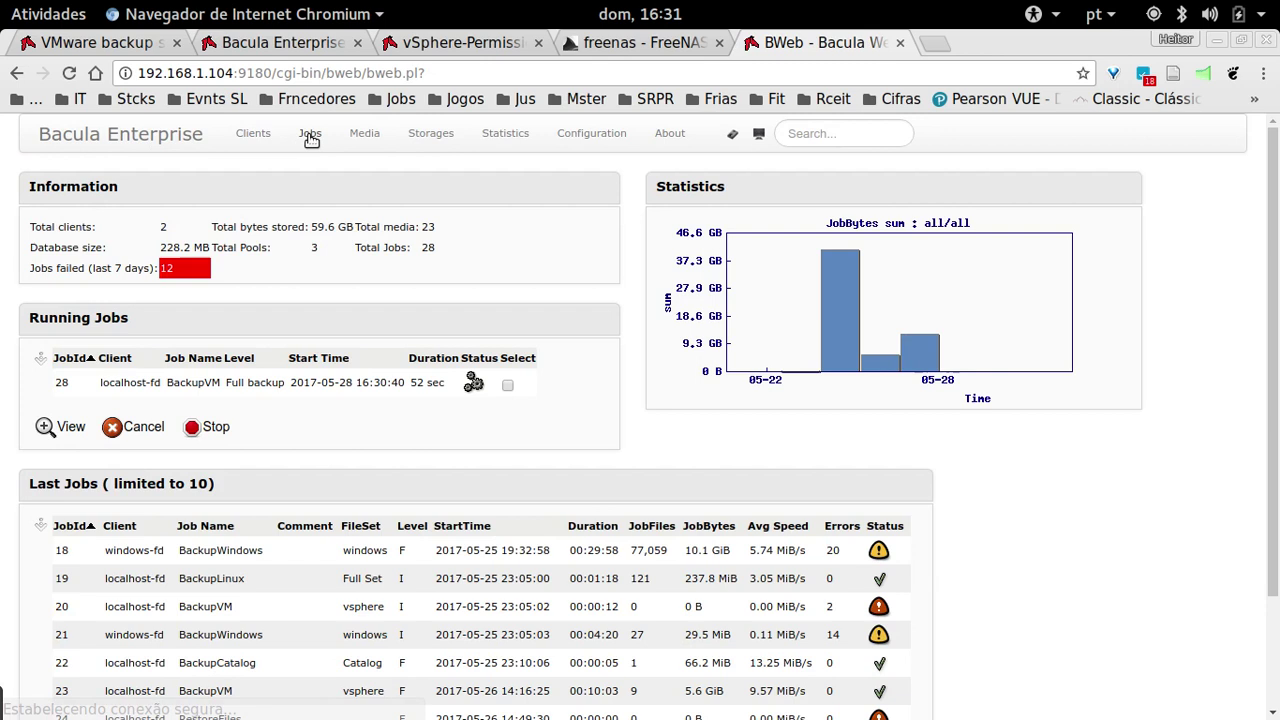
{"action": "mouse_move", "coordinate": [307, 136]}
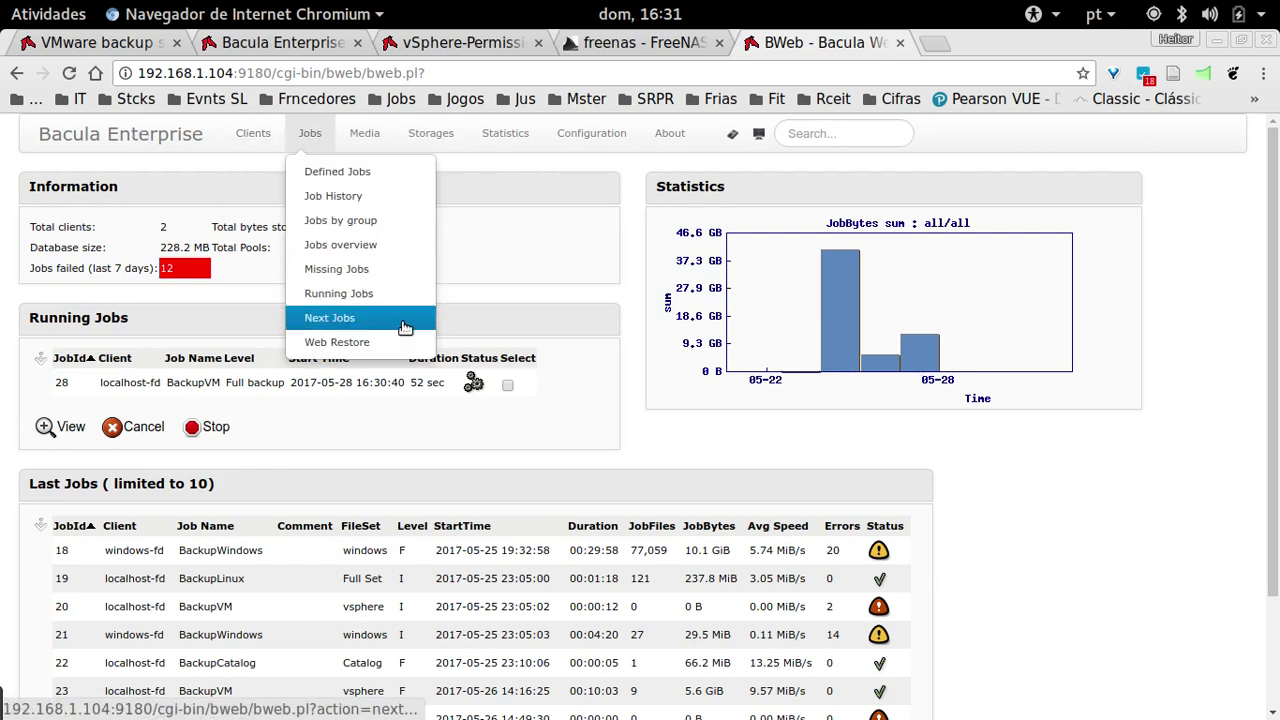
{"action": "left_click", "coordinate": [397, 344]}
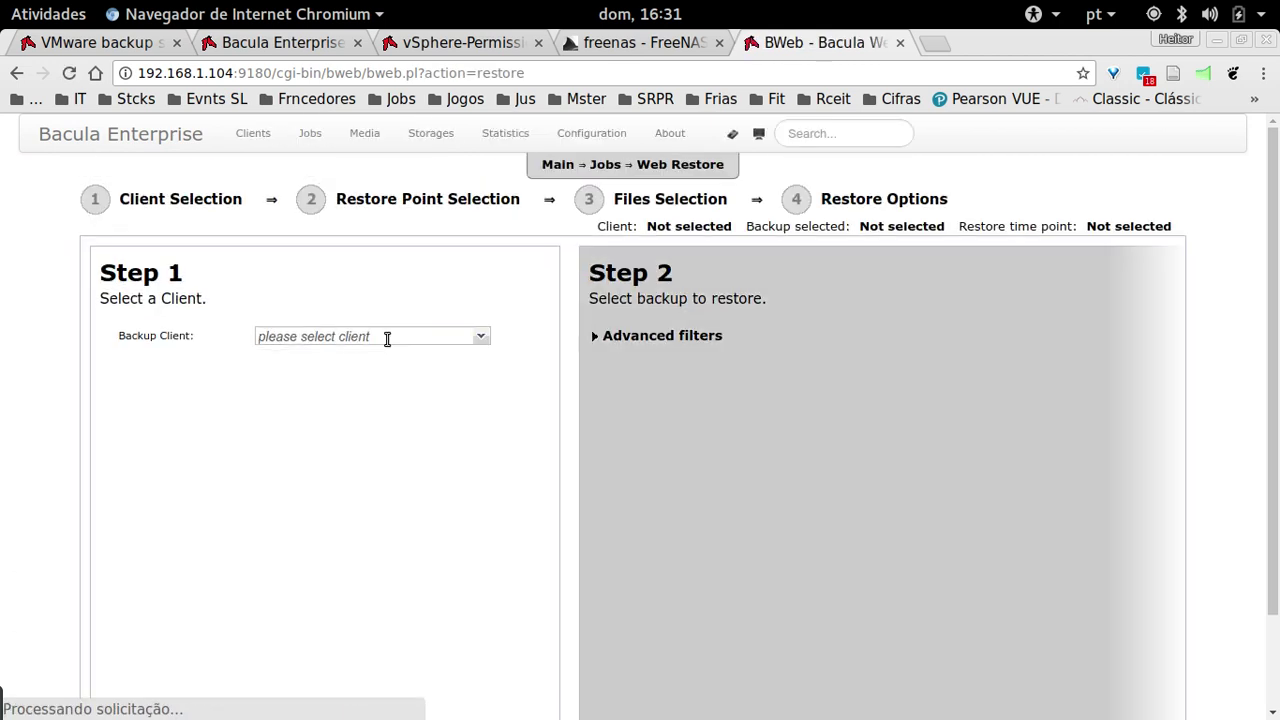
Choose client localhost-fd, sort backups by JobId newest first, and select BackupVM job 26.
{"action": "left_click", "coordinate": [481, 338]}
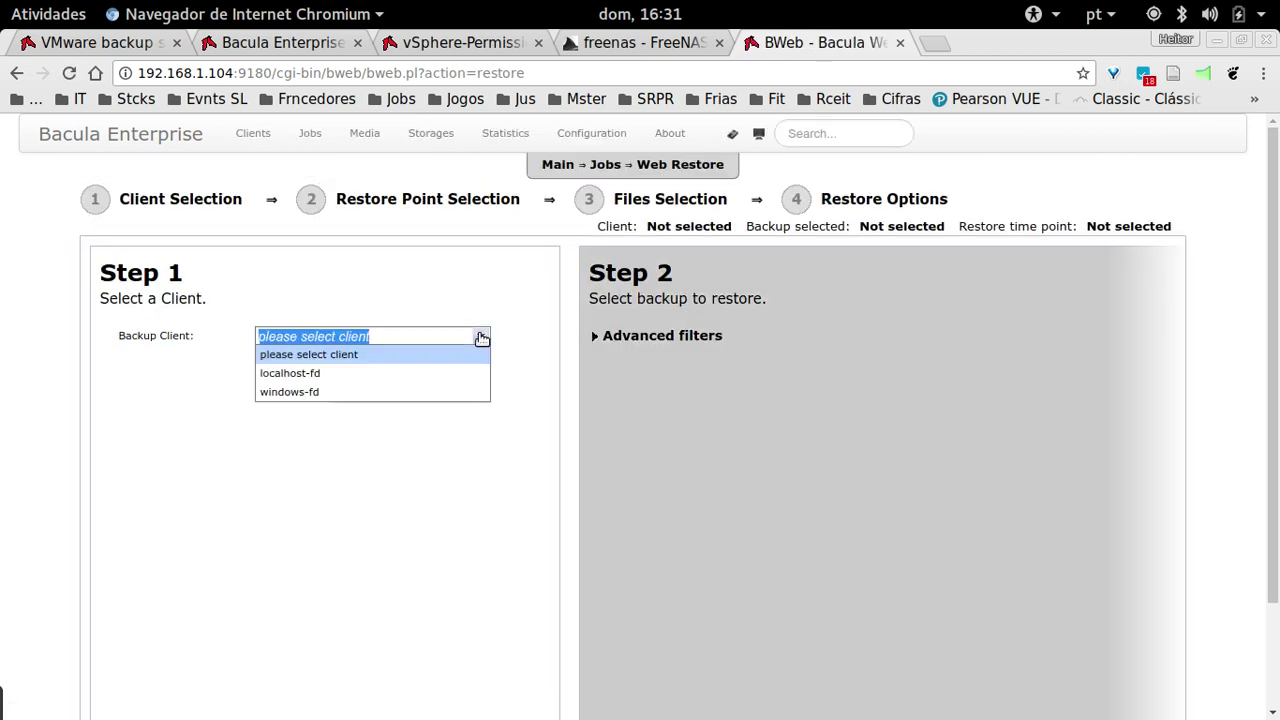
{"action": "left_click", "coordinate": [430, 374]}
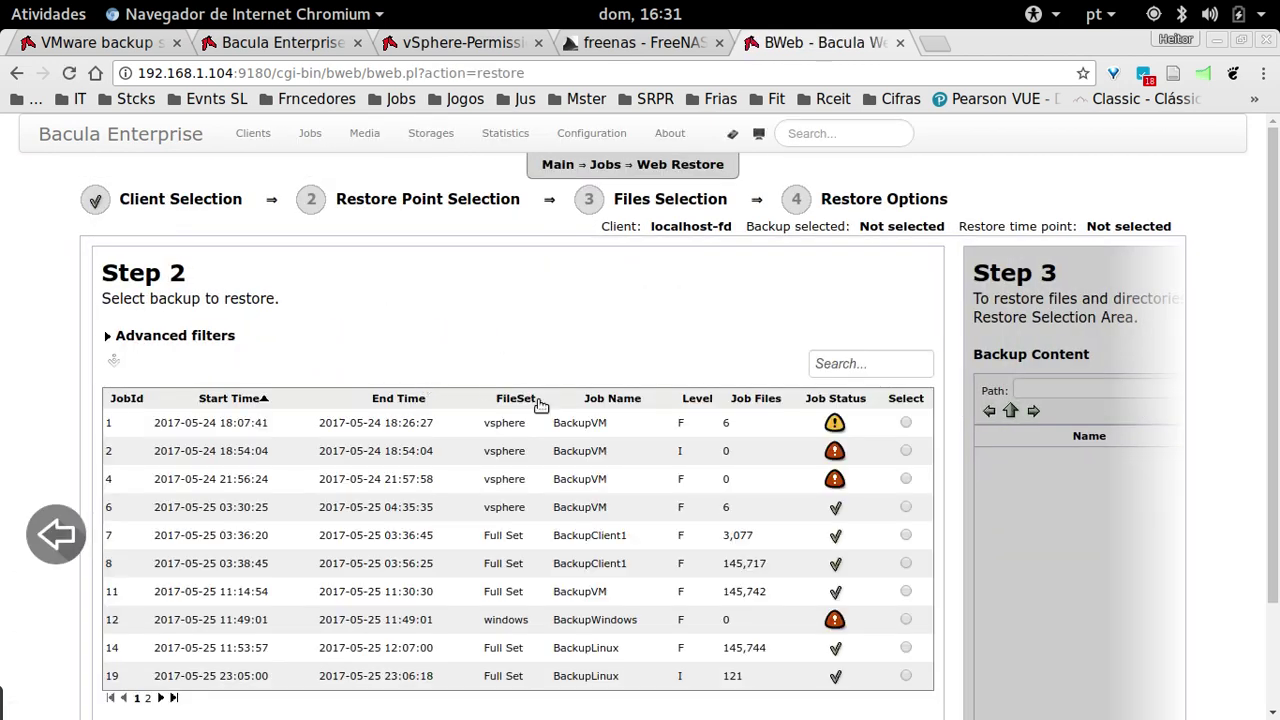
{"action": "mouse_move", "coordinate": [113, 362]}
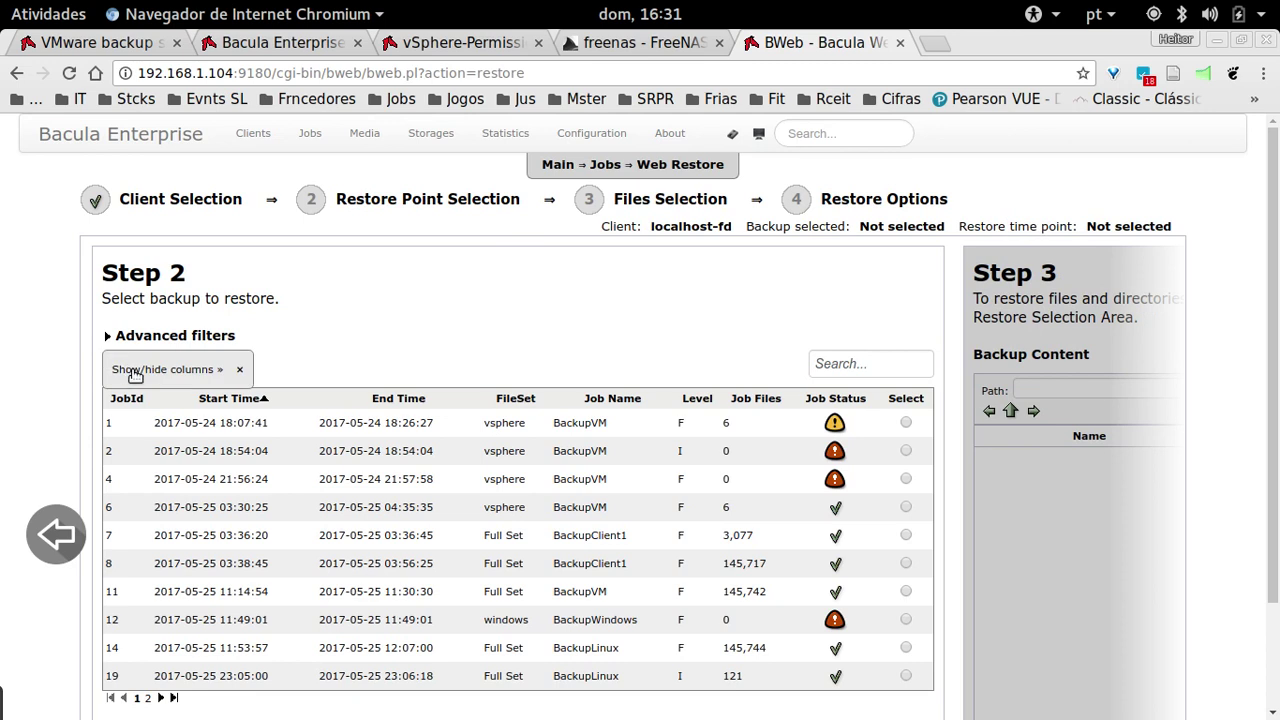
{"action": "left_click", "coordinate": [135, 398]}
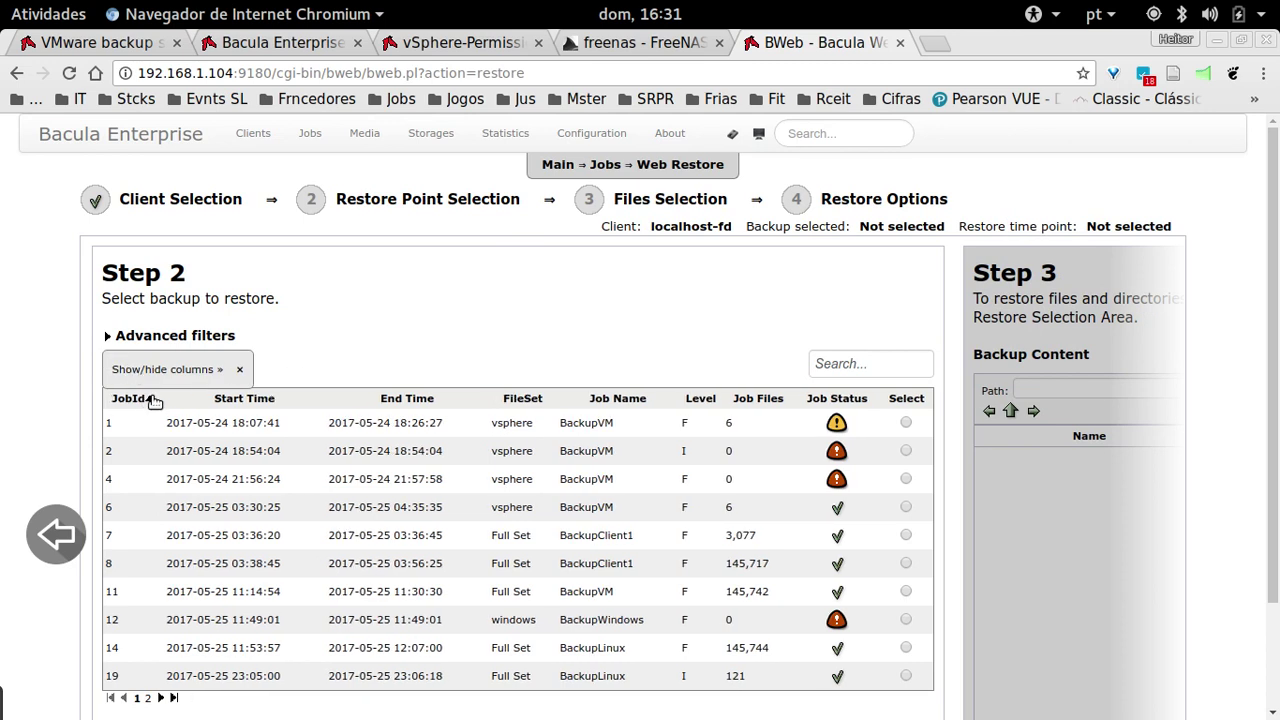
{"action": "left_click", "coordinate": [153, 400]}
{"action": "left_click", "coordinate": [152, 400]}
{"action": "left_click", "coordinate": [146, 400]}
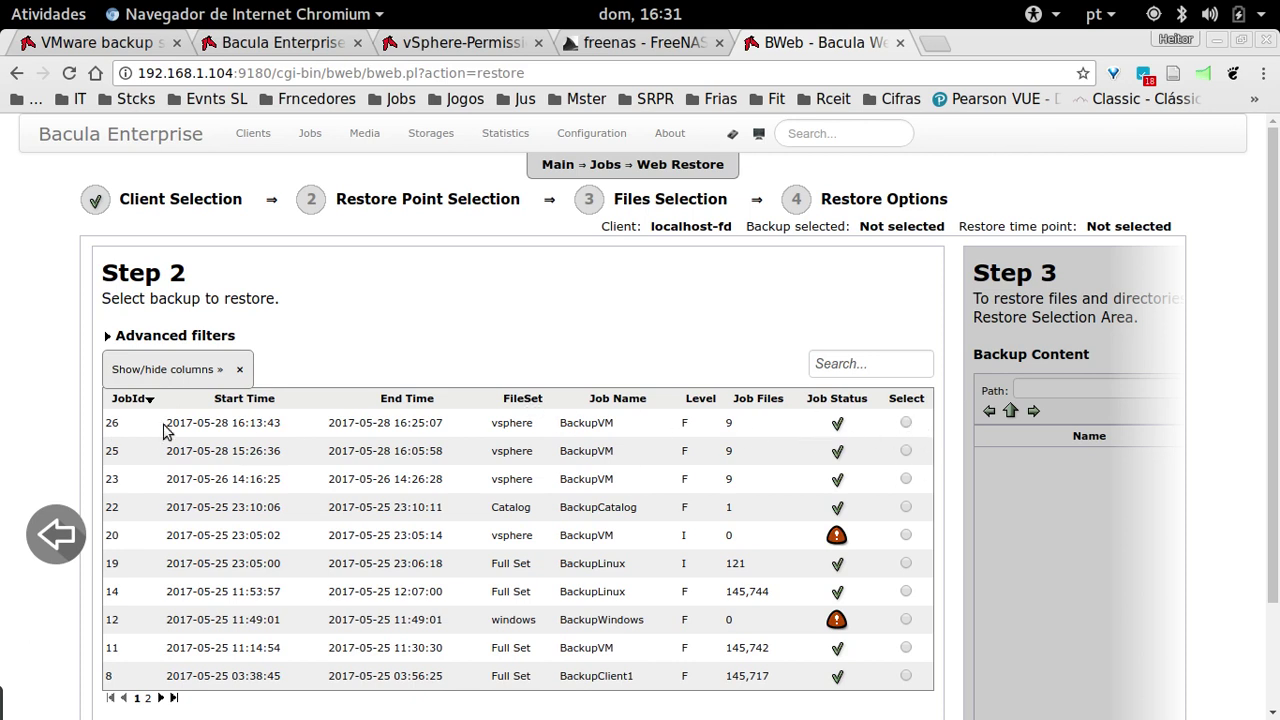
{"action": "left_click_drag", "start_coordinate": [186, 424], "coordinate": [582, 432]}
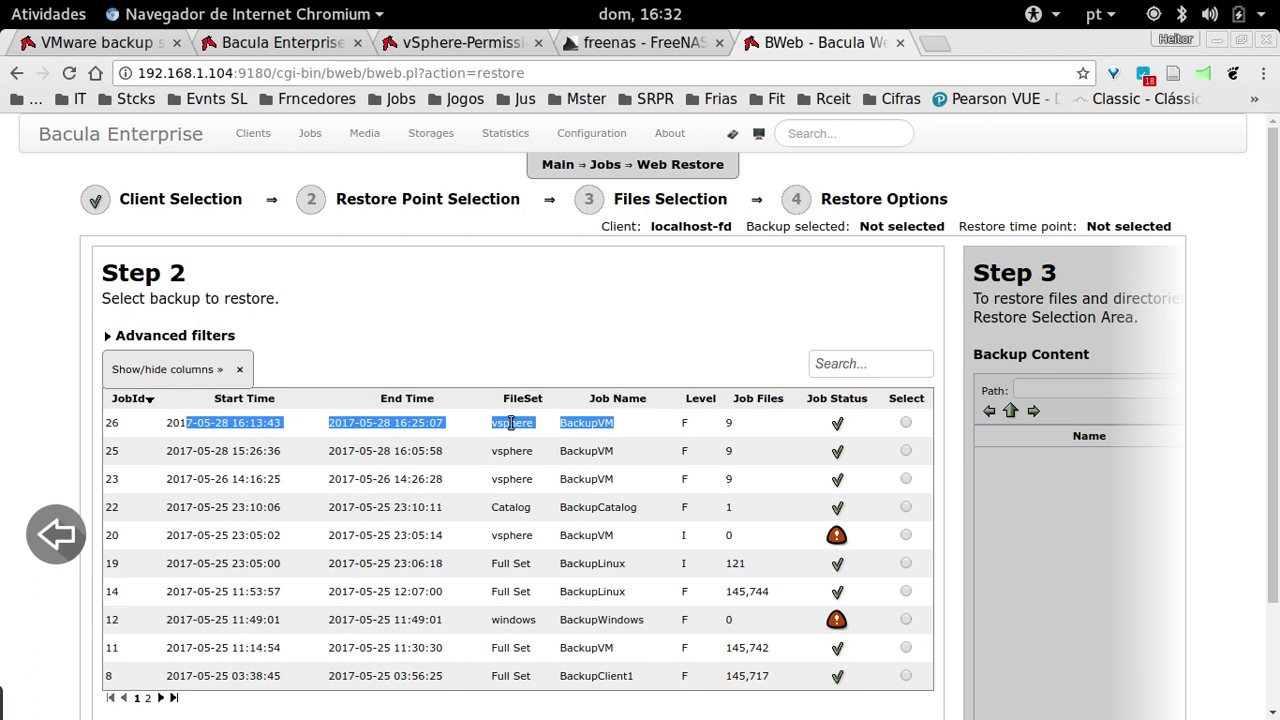
{"action": "left_click", "coordinate": [905, 424]}
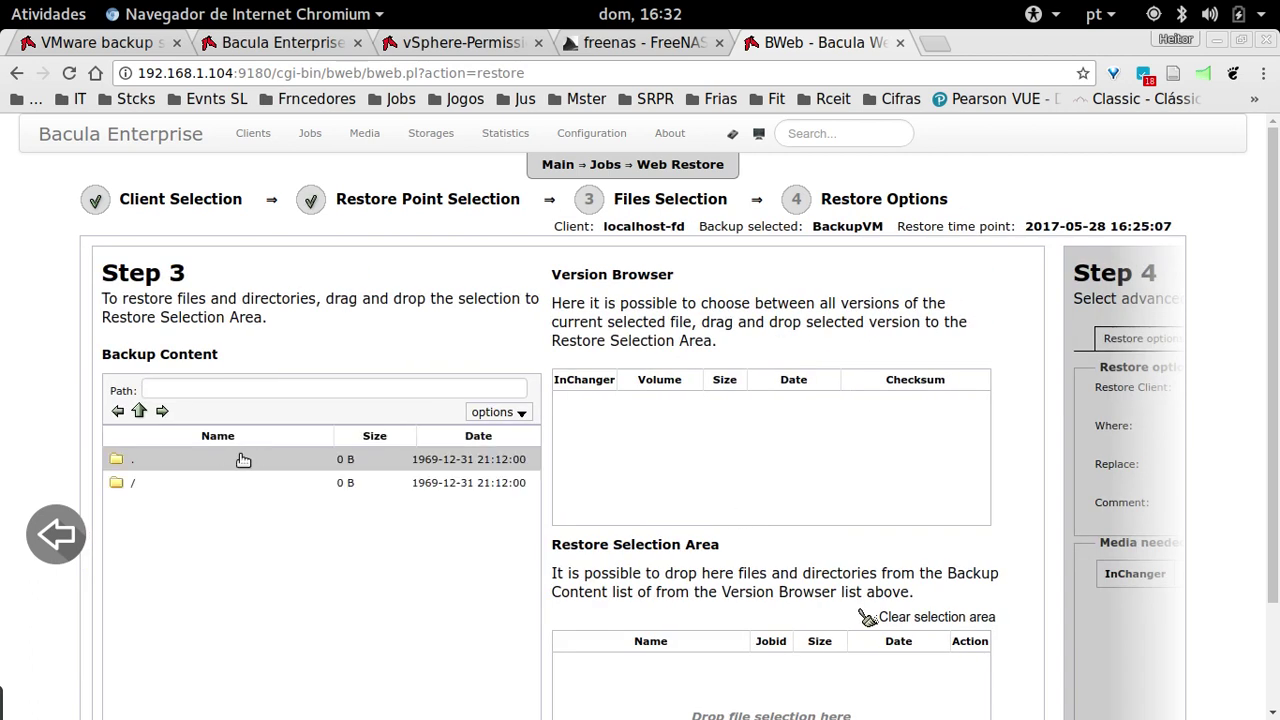
{"action": "scroll", "coordinate": [243, 557], "scroll_direction": "down", "scroll_amount": 3}
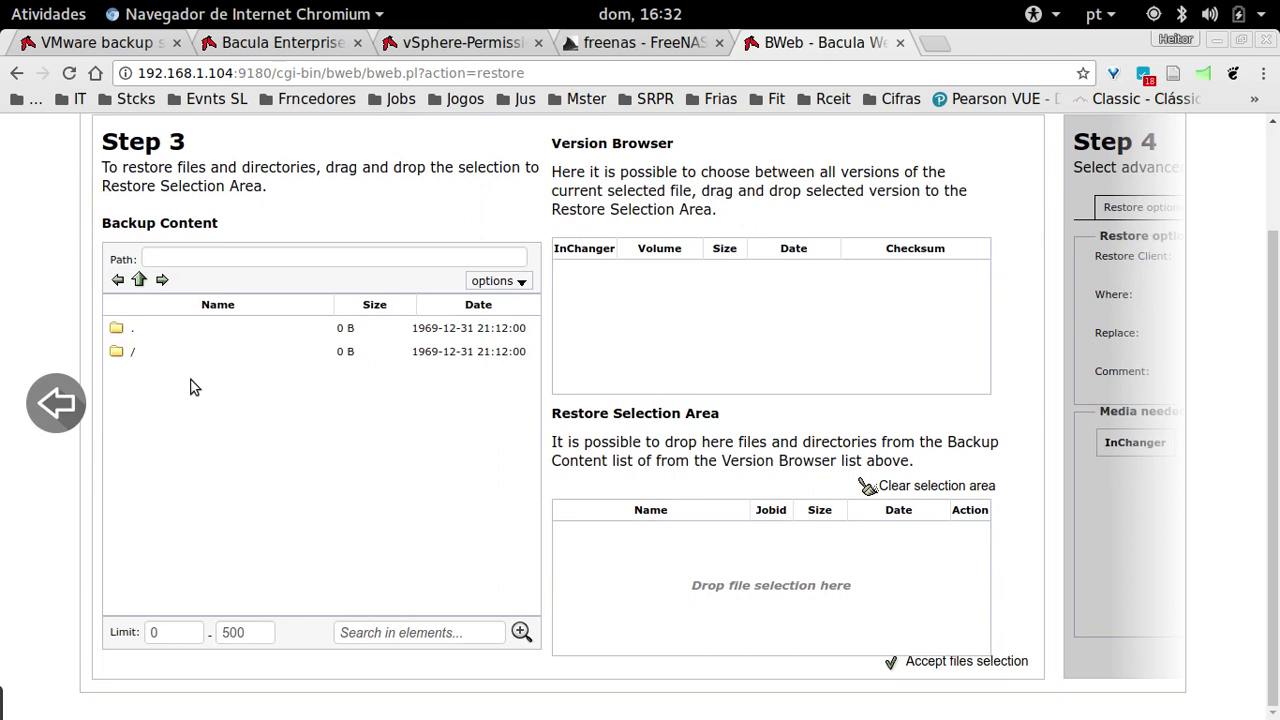
{"action": "double_click", "coordinate": [193, 352]}
{"action": "left_click", "coordinate": [180, 440]}
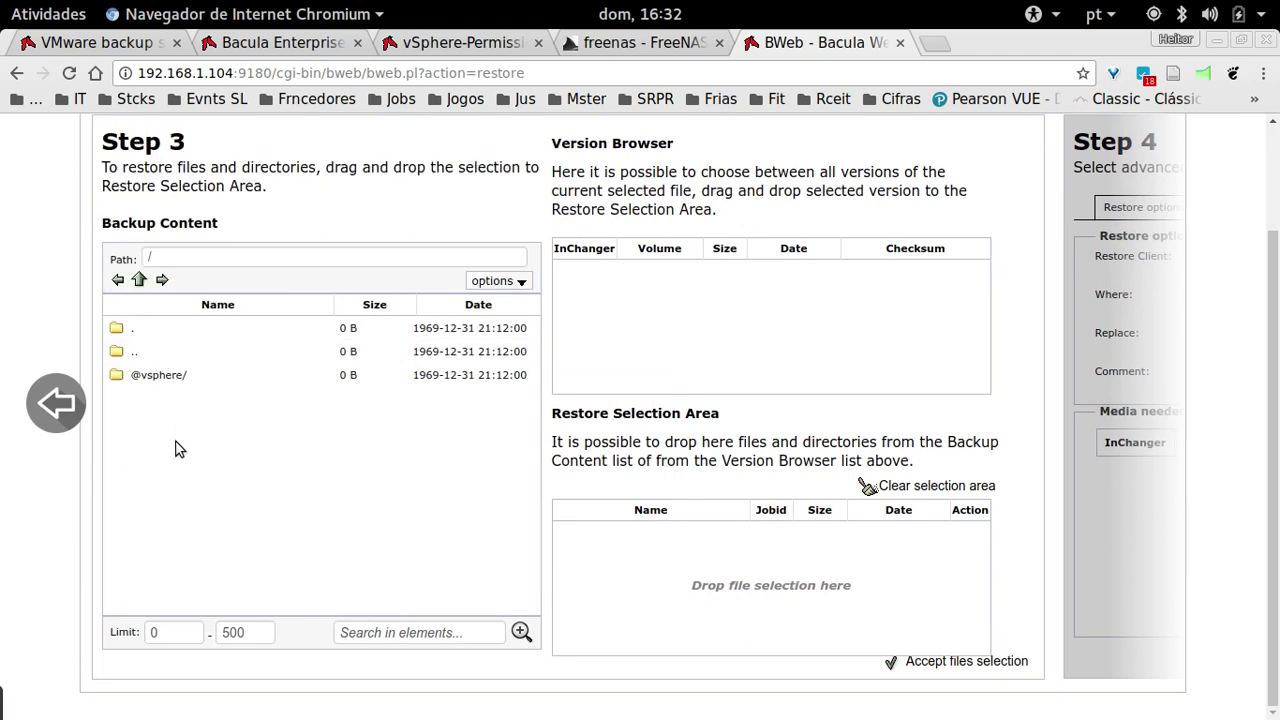
{"action": "double_click", "coordinate": [186, 375]}
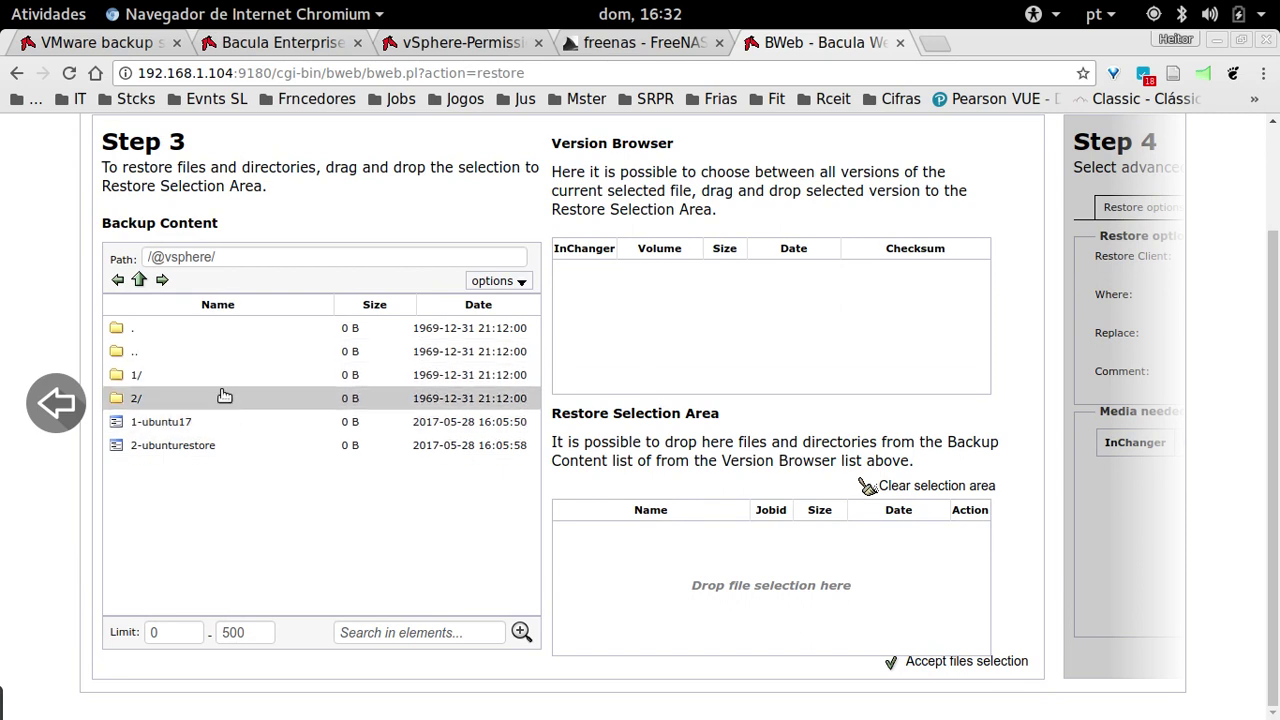
{"action": "left_click_drag", "start_coordinate": [193, 378], "coordinate": [625, 571]}
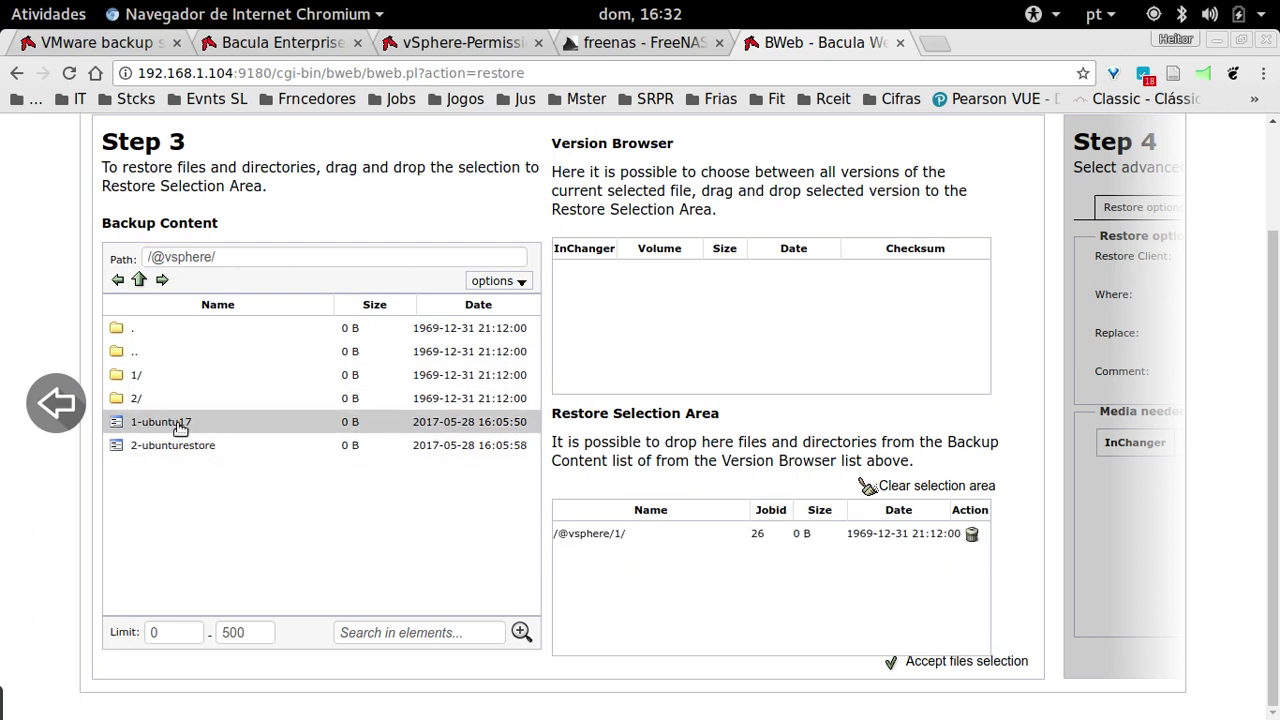
{"action": "left_click_drag", "start_coordinate": [180, 427], "coordinate": [633, 588]}
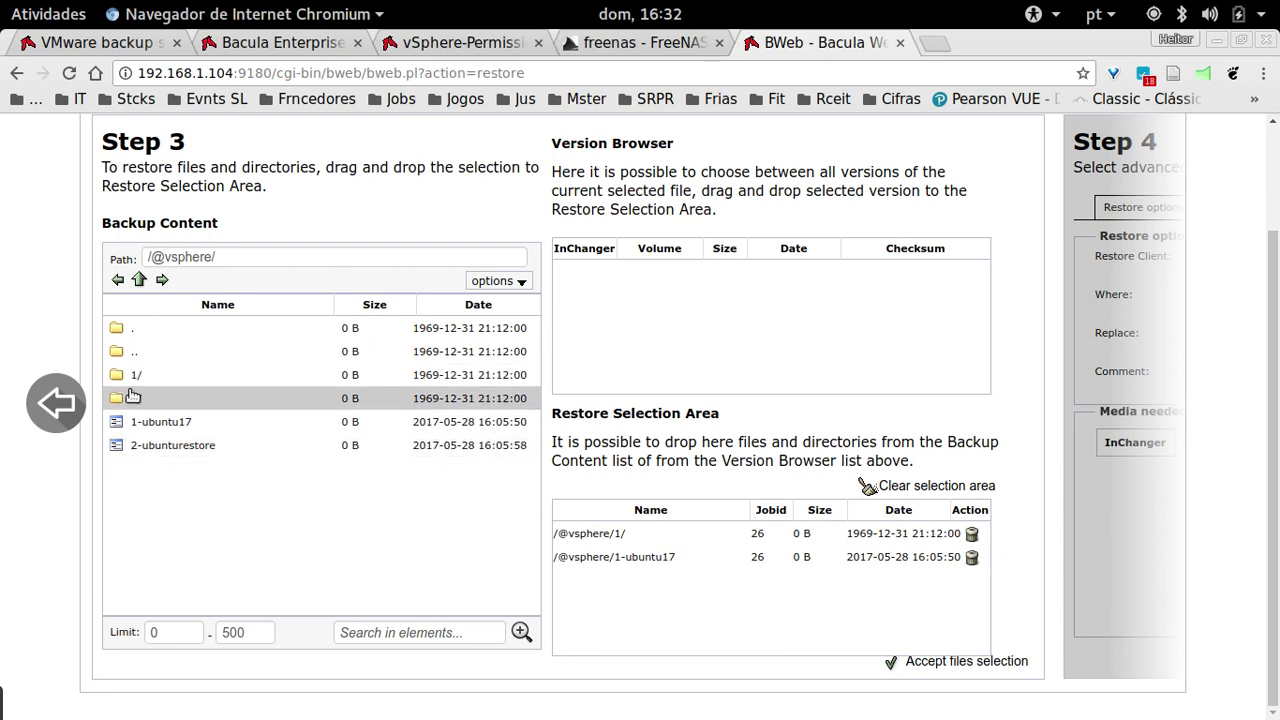
{"action": "left_click", "coordinate": [944, 662]}
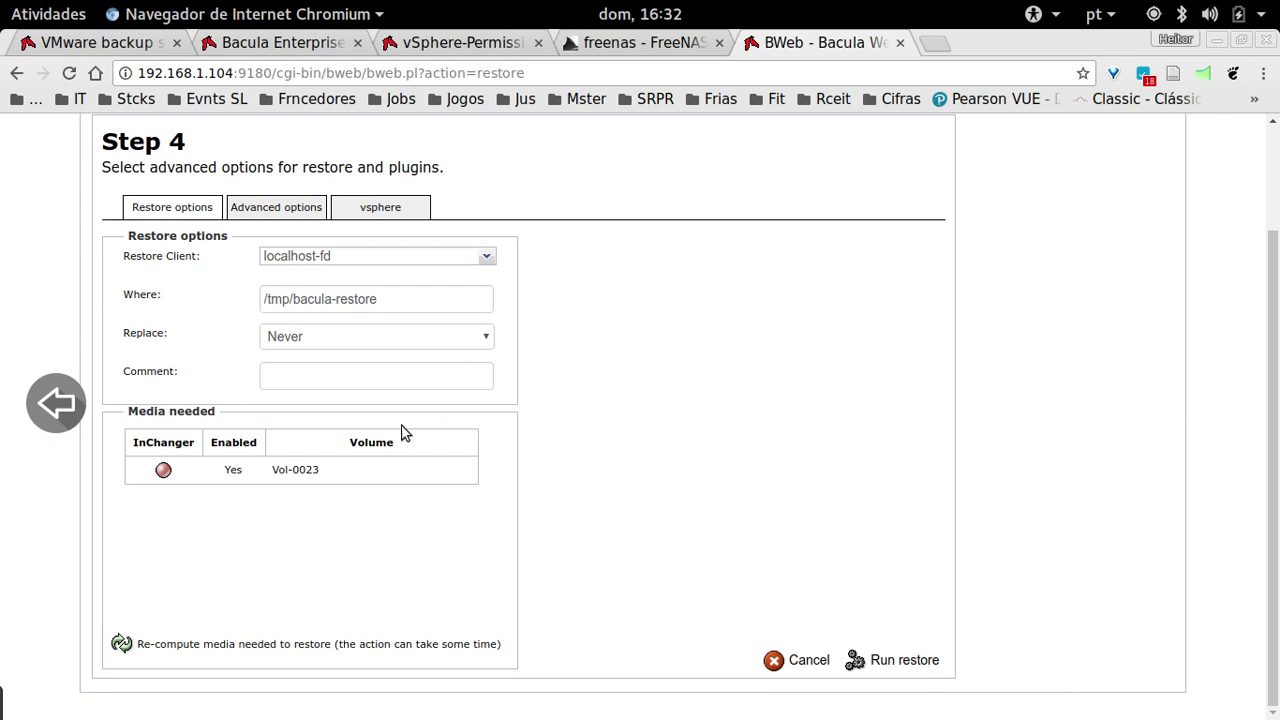
Review the vsphere restore options, including the datastore and ESX host restore settings.
{"action": "left_click", "coordinate": [385, 210]}
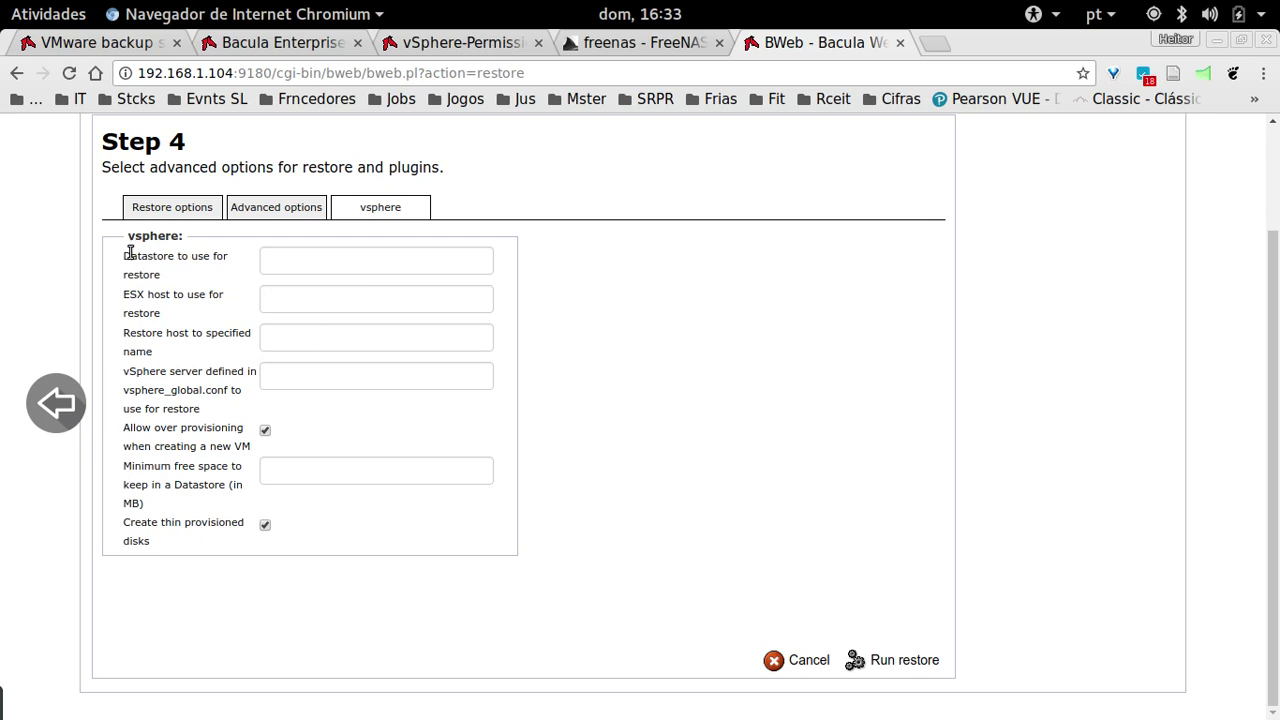
{"action": "left_click_drag", "start_coordinate": [130, 252], "coordinate": [206, 283]}
{"action": "left_click", "coordinate": [645, 317]}
{"action": "left_click_drag", "start_coordinate": [127, 294], "coordinate": [163, 308]}
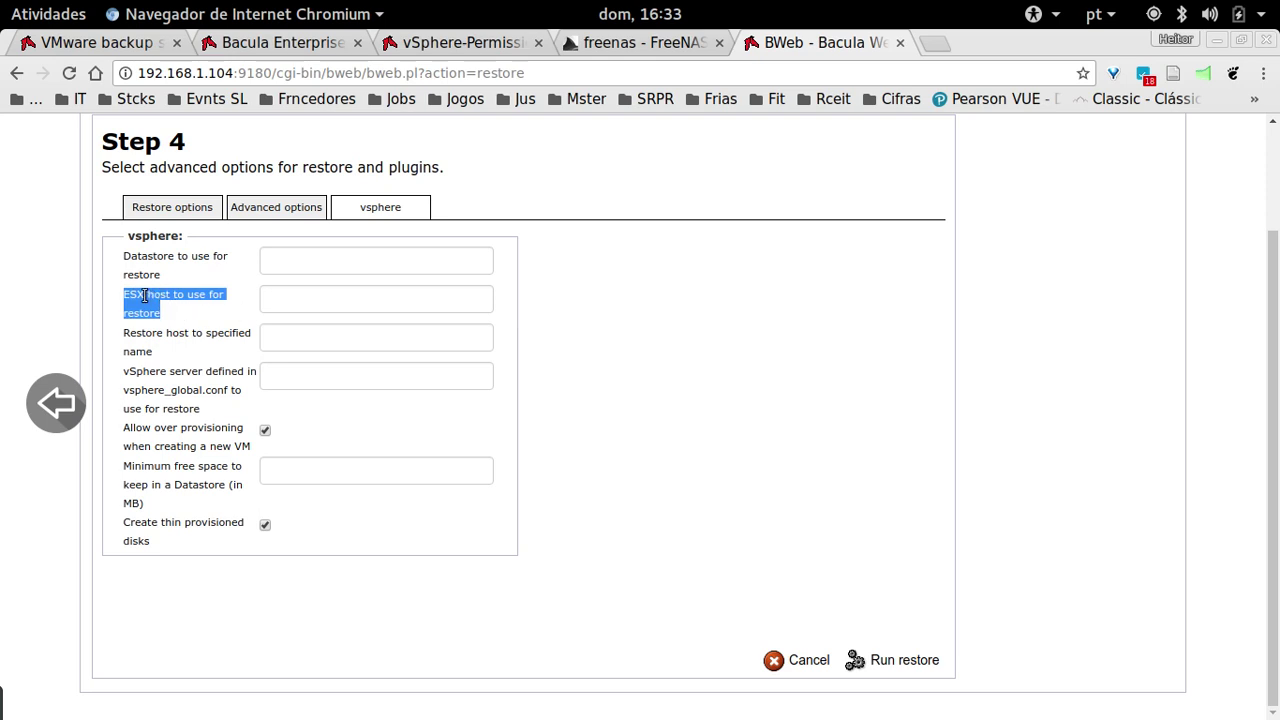
Zoom the page to 110% and enter ubuntu_restore as the restore host name.
{"action": "key", "text": "ctrl+plus"}
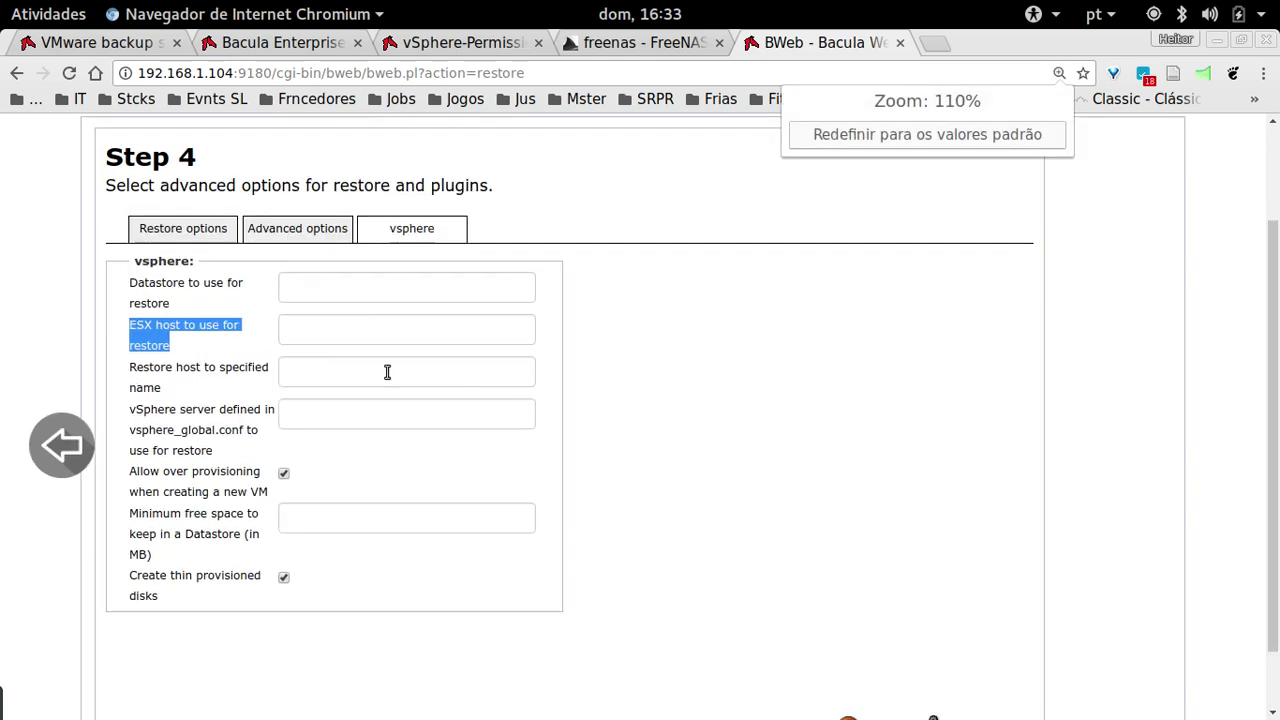
{"action": "left_click", "coordinate": [381, 369]}
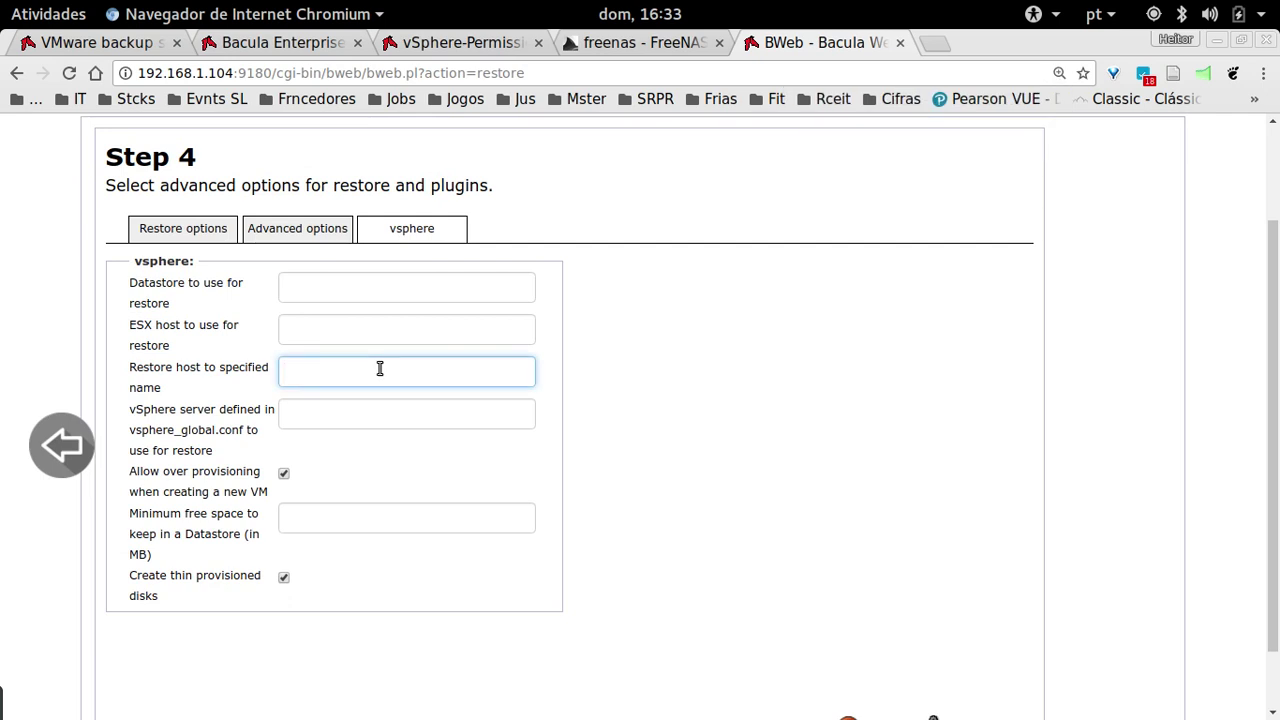
{"action": "type", "text": "ubuntu_restore"}
{"action": "left_click", "coordinate": [605, 480]}
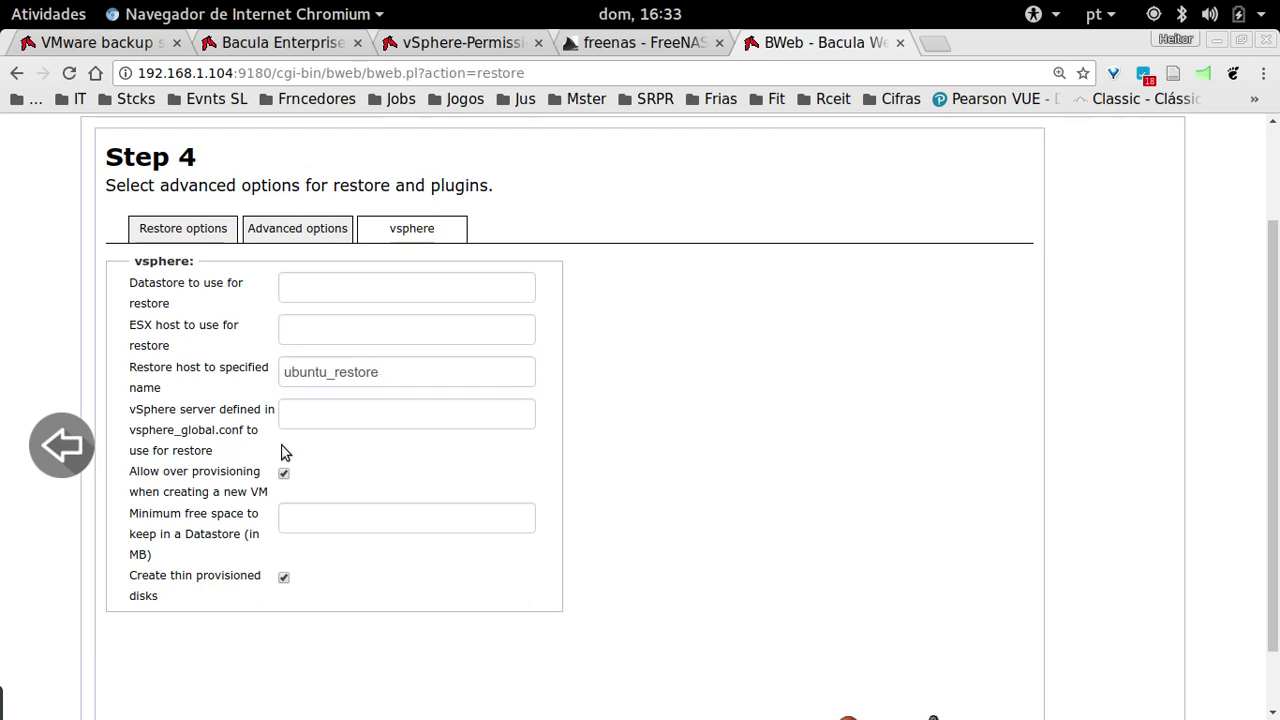
{"action": "scroll", "coordinate": [1075, 503], "scroll_direction": "down", "scroll_amount": 2}
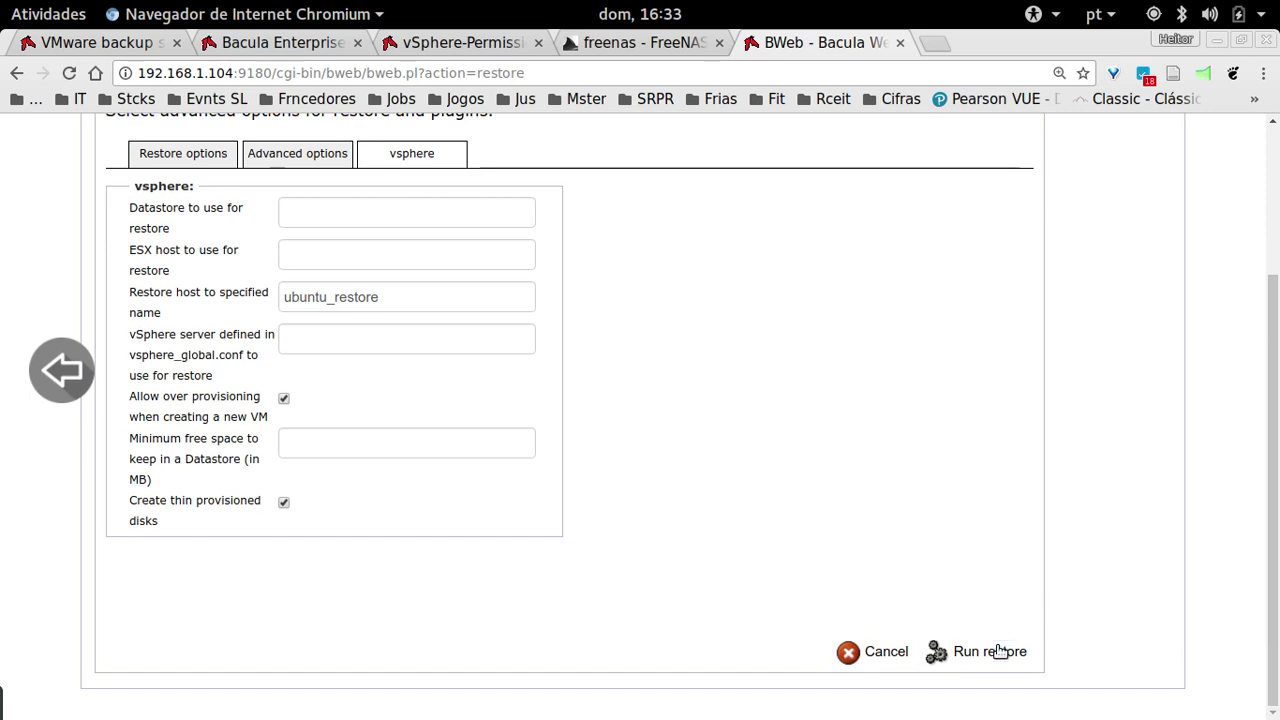
Launch restore job 29 as ubuntu_restore, refresh its status, then minimize Chromium to the Activities overview.
{"action": "left_click", "coordinate": [997, 649]}
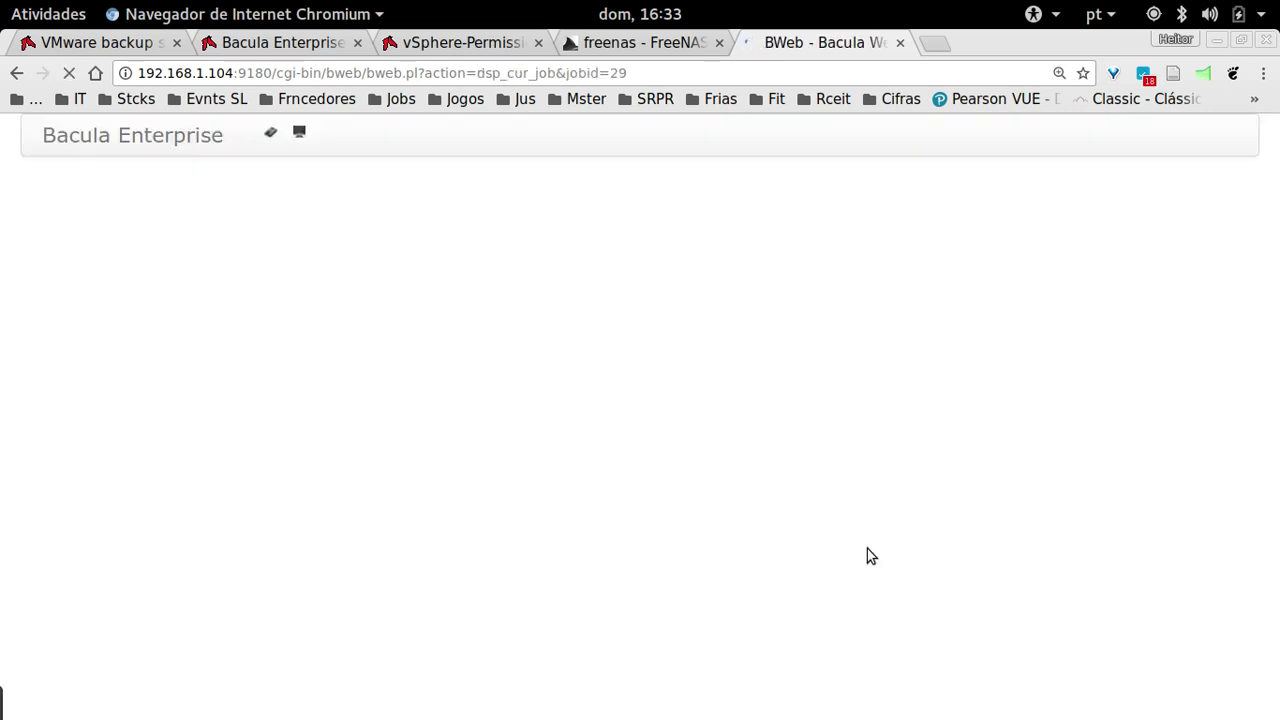
{"action": "left_click", "coordinate": [75, 468]}
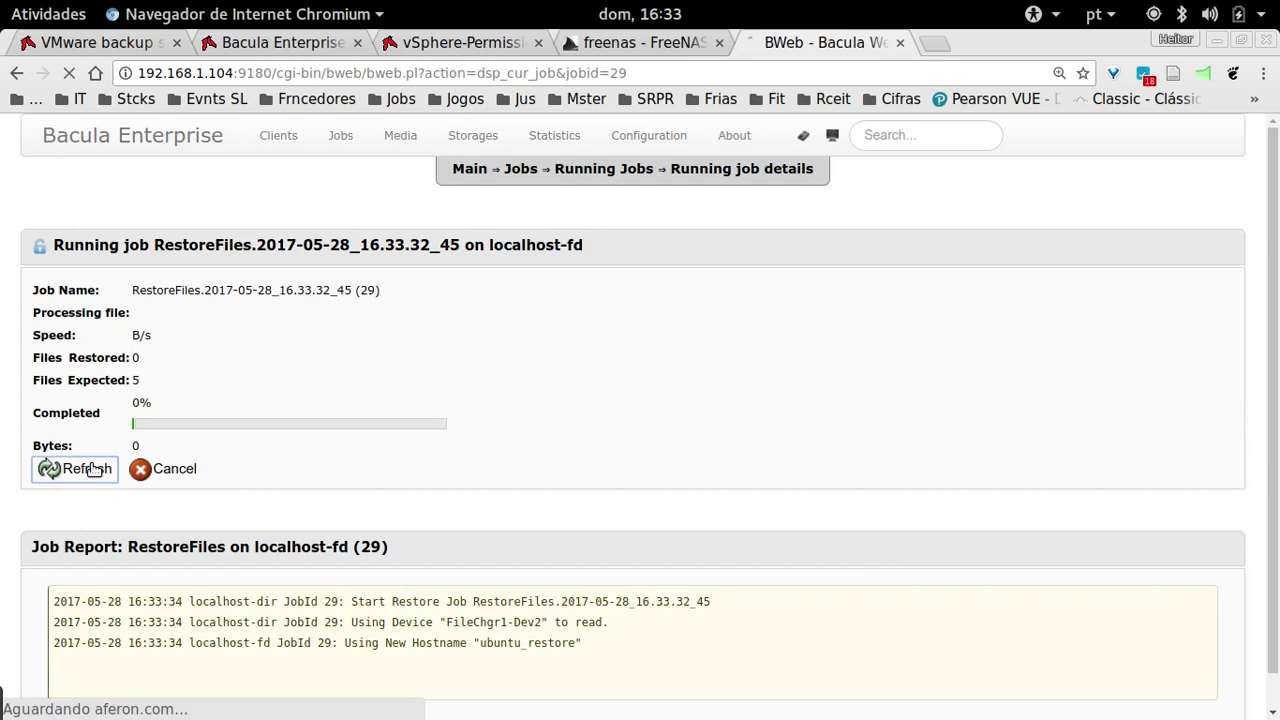
{"action": "left_click", "coordinate": [1217, 40]}
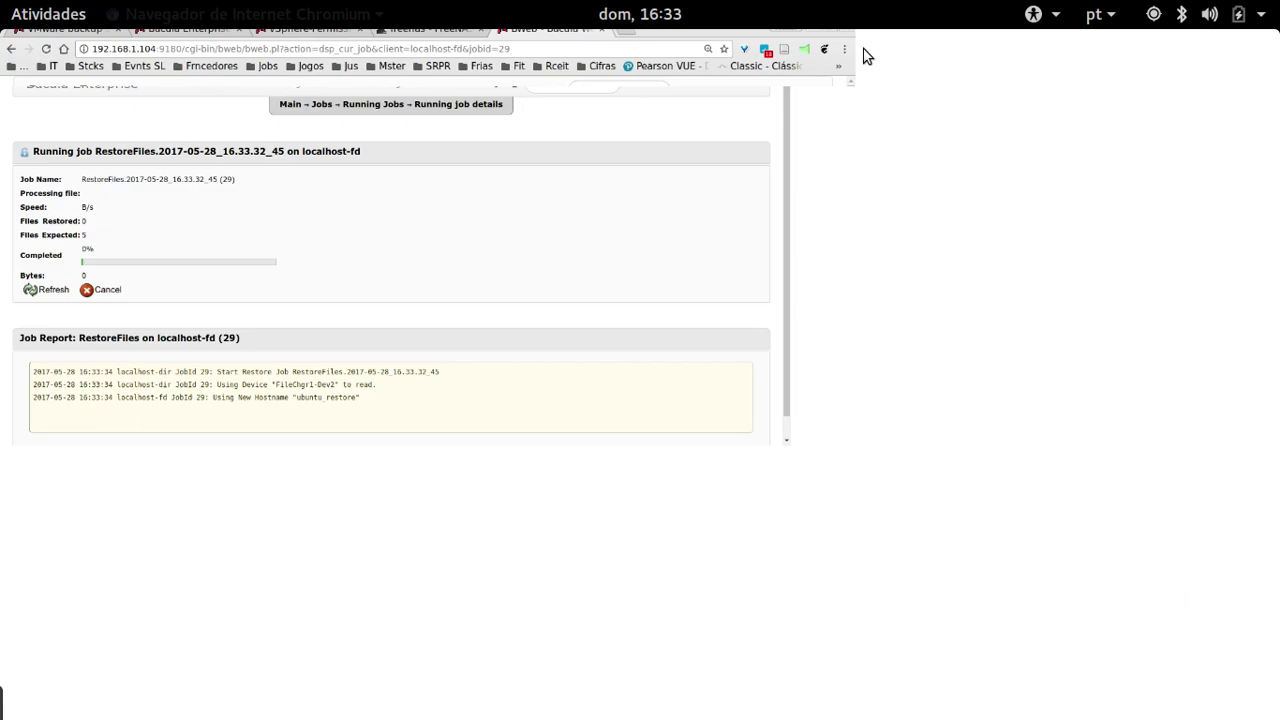
{"action": "left_click", "coordinate": [45, 12]}
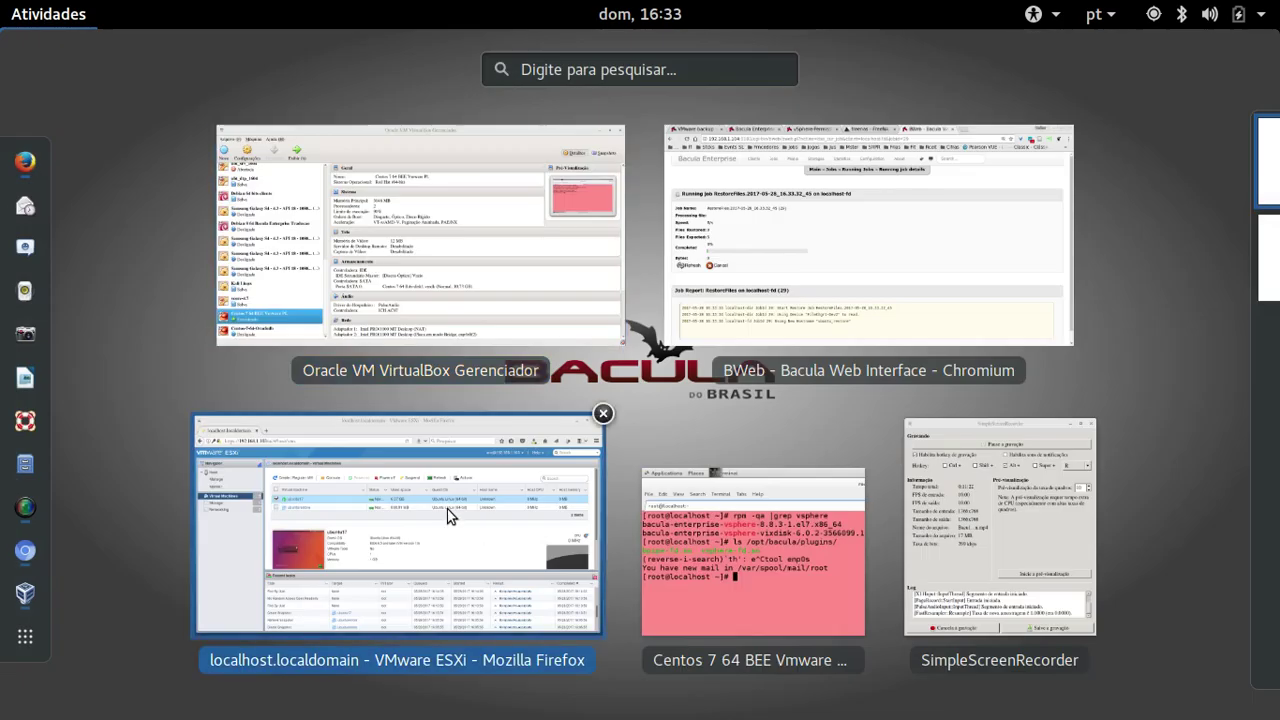
{"action": "left_click", "coordinate": [447, 515]}
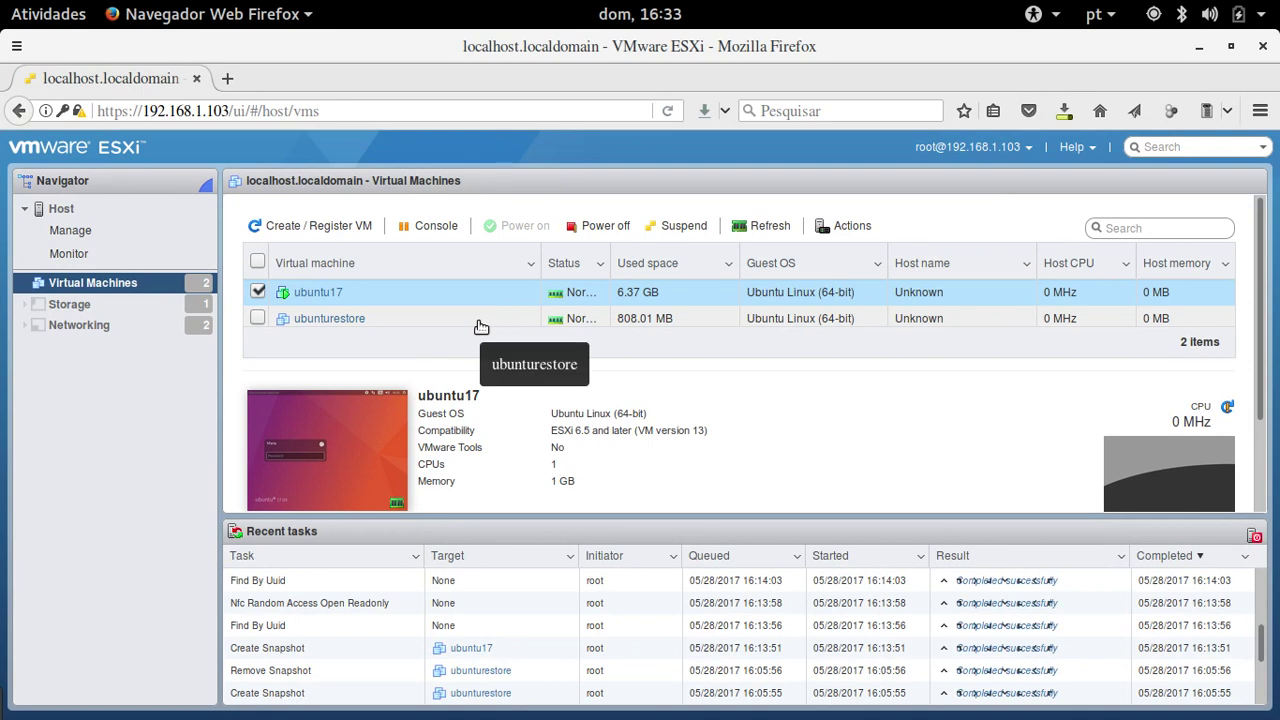
{"action": "left_click_drag", "start_coordinate": [362, 320], "coordinate": [450, 313]}
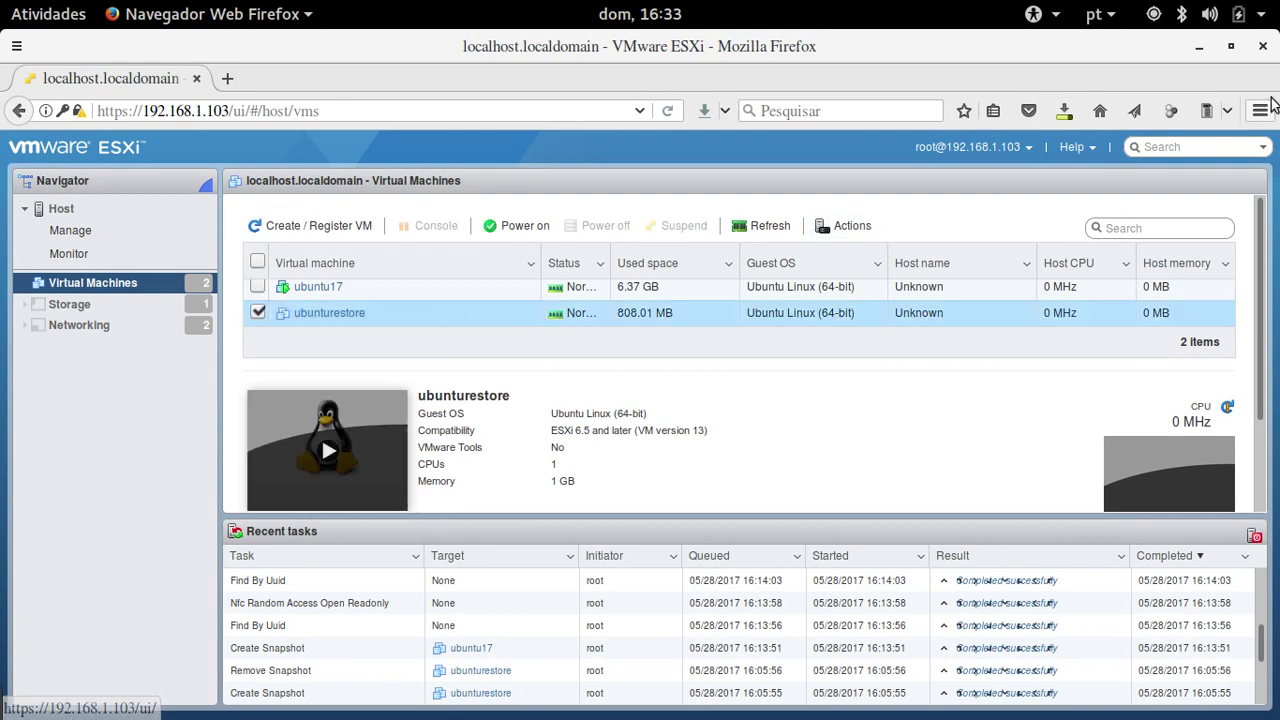
{"action": "left_click", "coordinate": [1200, 47]}
{"action": "key", "text": "super"}
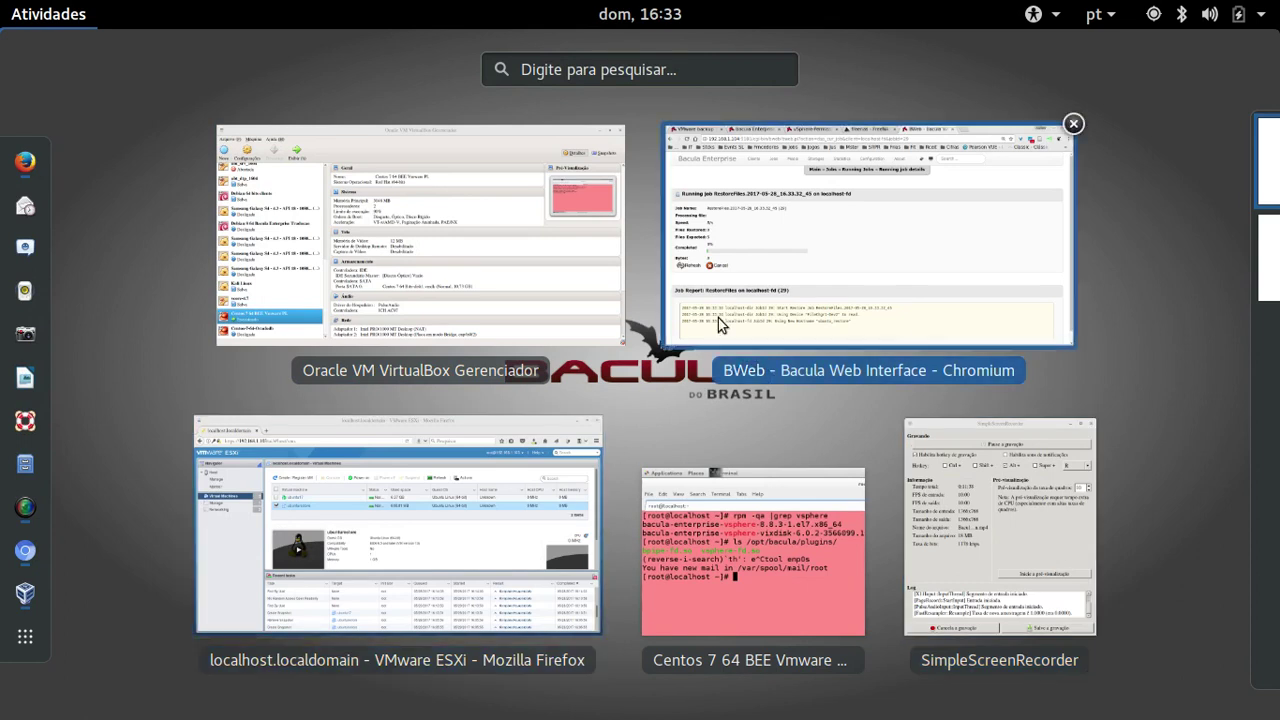
Refresh restore job 29 in BWeb until it reports 100% with 4 of 5 files, 11,395 bytes.
{"action": "left_click", "coordinate": [735, 285]}
{"action": "left_click", "coordinate": [74, 470]}
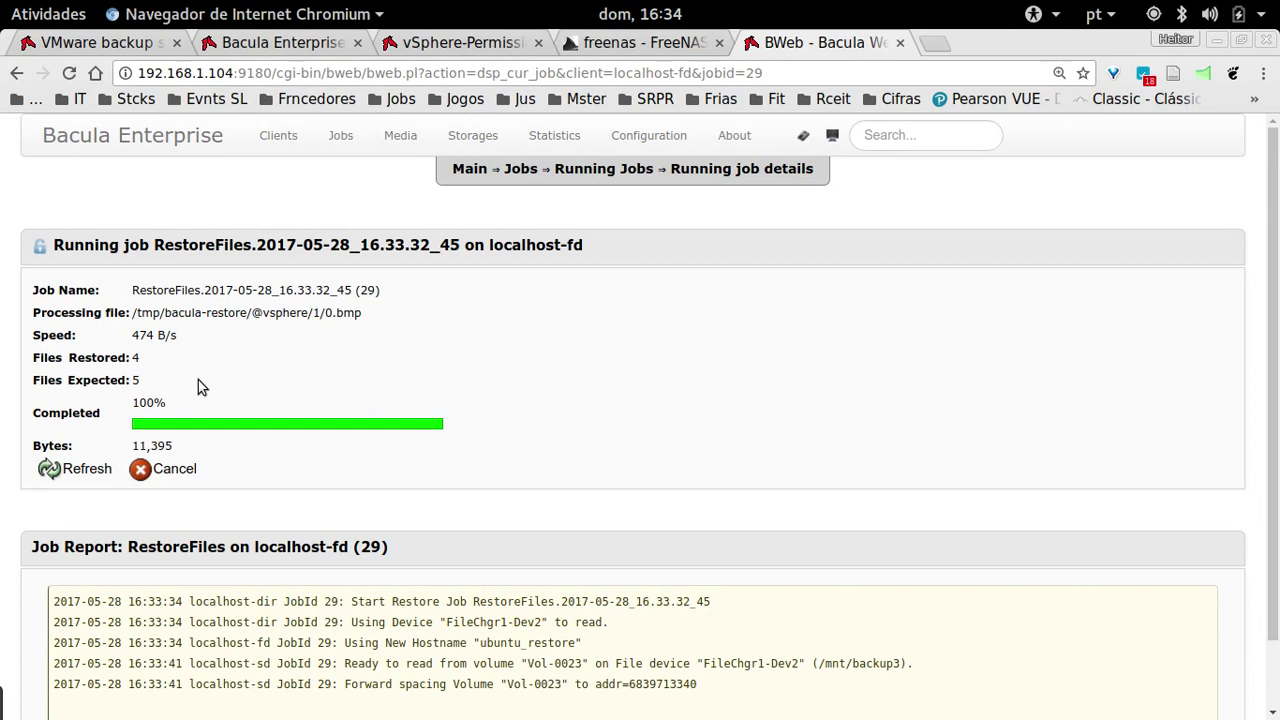
{"action": "scroll", "coordinate": [160, 375], "scroll_direction": "down", "scroll_amount": 2}
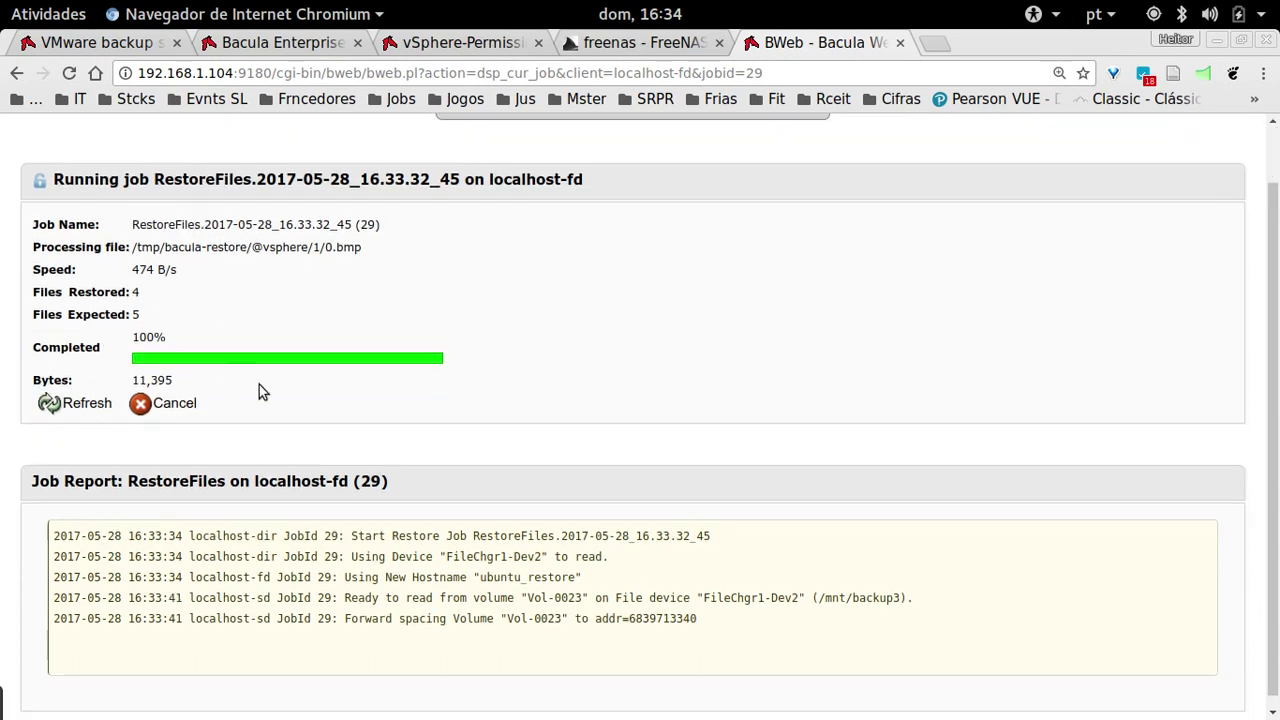
{"action": "left_click", "coordinate": [78, 393]}
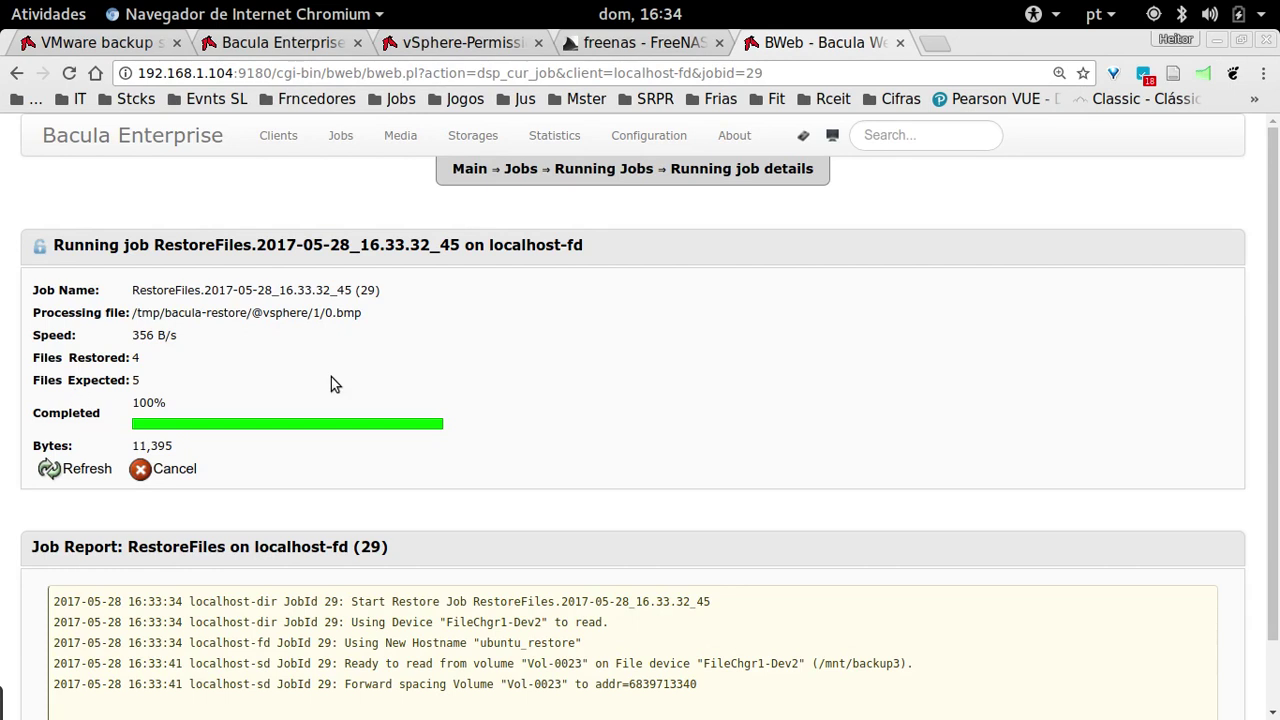
{"action": "scroll", "coordinate": [382, 415], "scroll_direction": "down", "scroll_amount": 2}
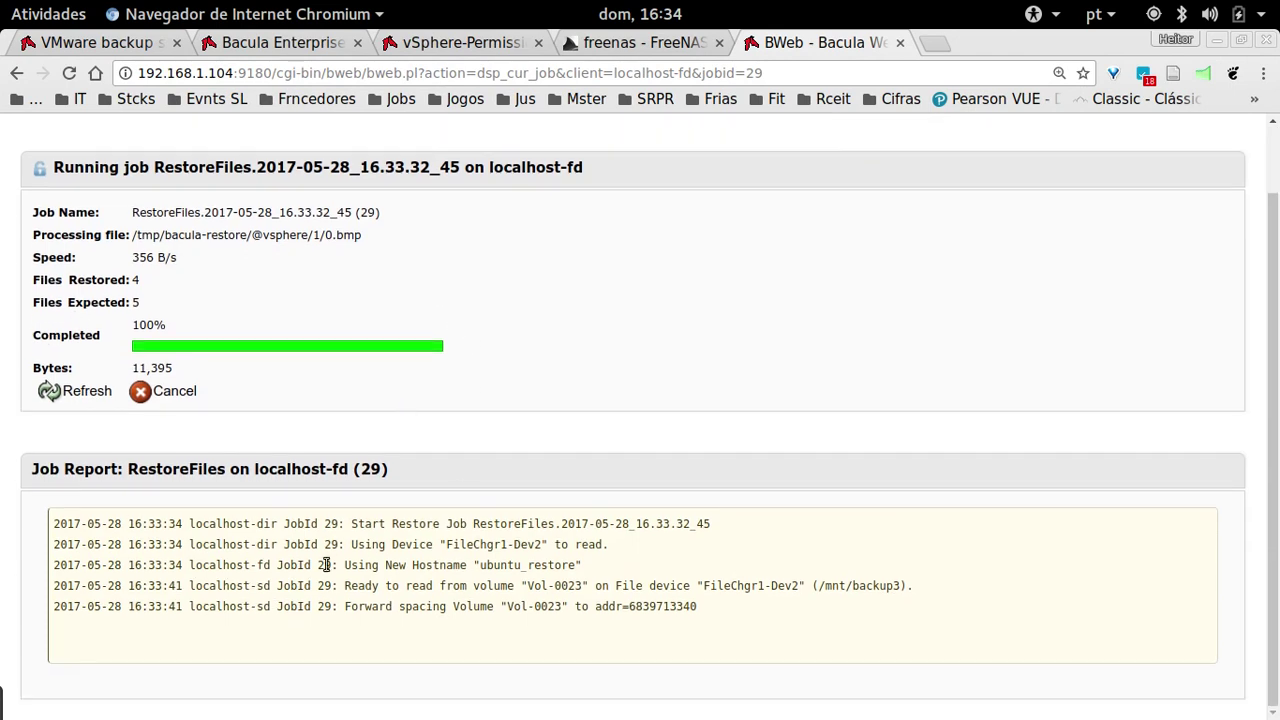
{"action": "left_click_drag", "start_coordinate": [324, 565], "coordinate": [530, 626]}
{"action": "left_click", "coordinate": [554, 590]}
{"action": "left_click", "coordinate": [80, 393]}
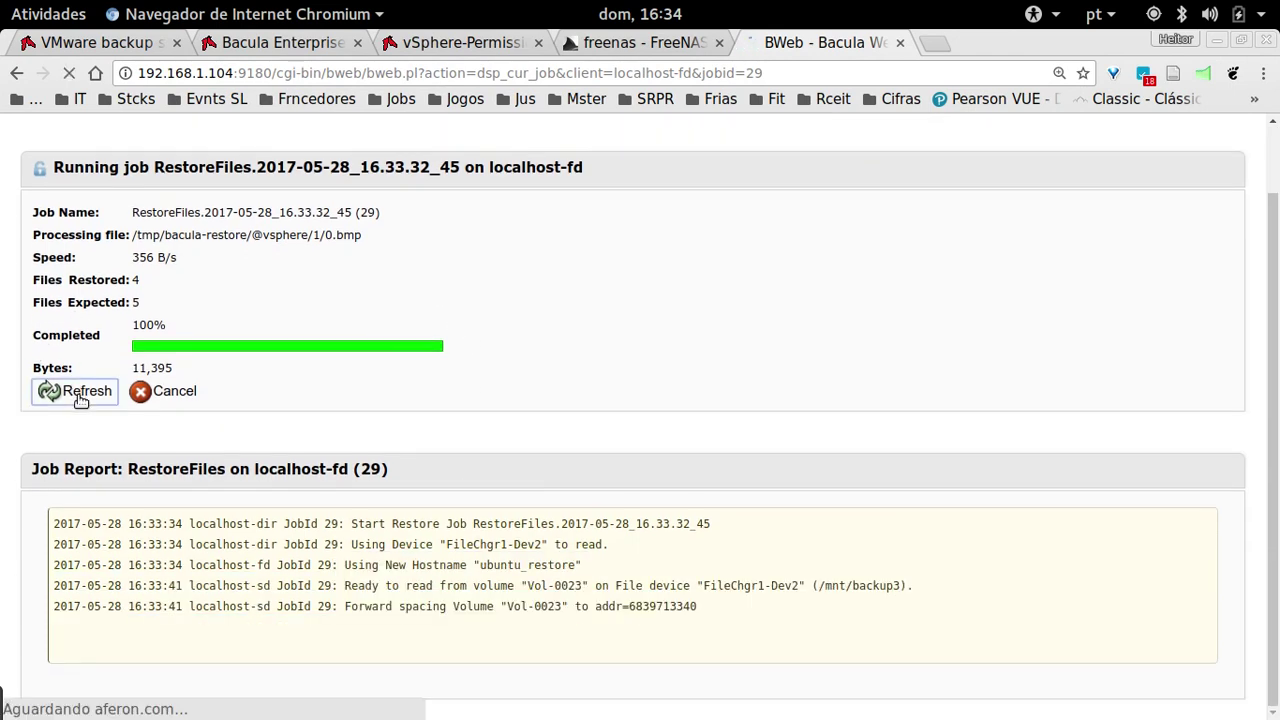
{"action": "scroll", "coordinate": [512, 394], "scroll_direction": "down", "scroll_amount": 1}
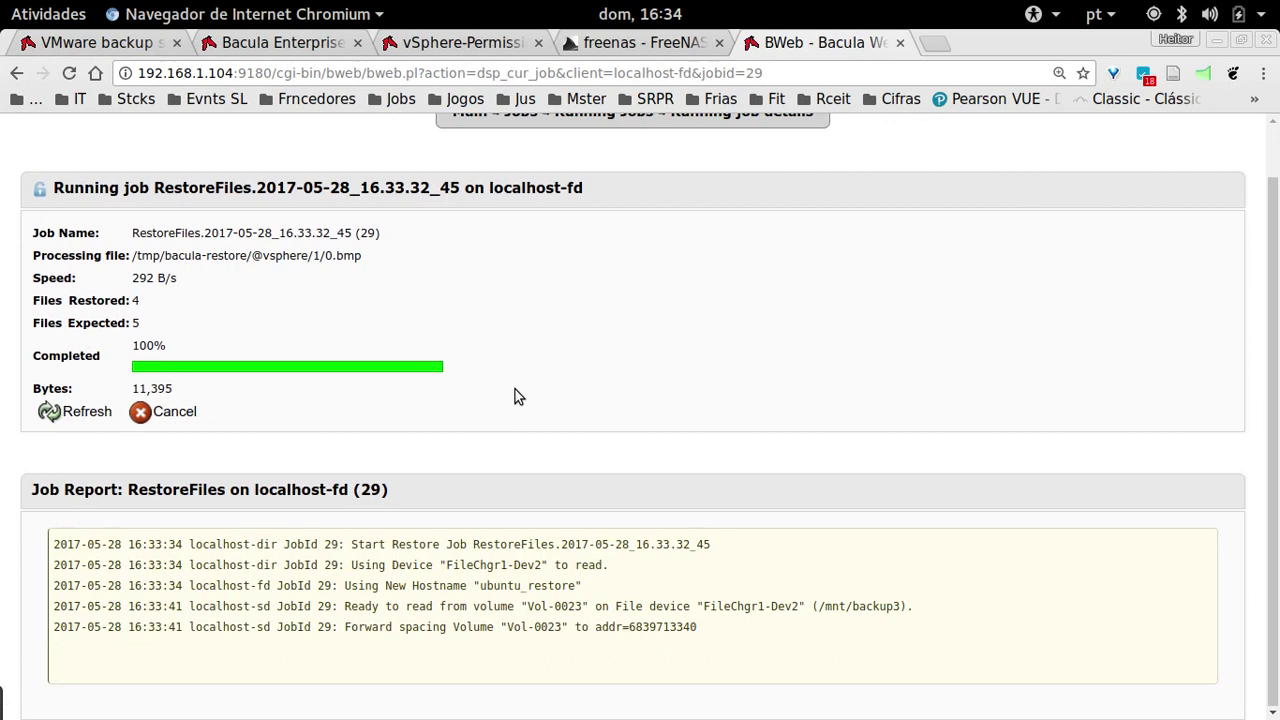
{"action": "left_click", "coordinate": [48, 14]}
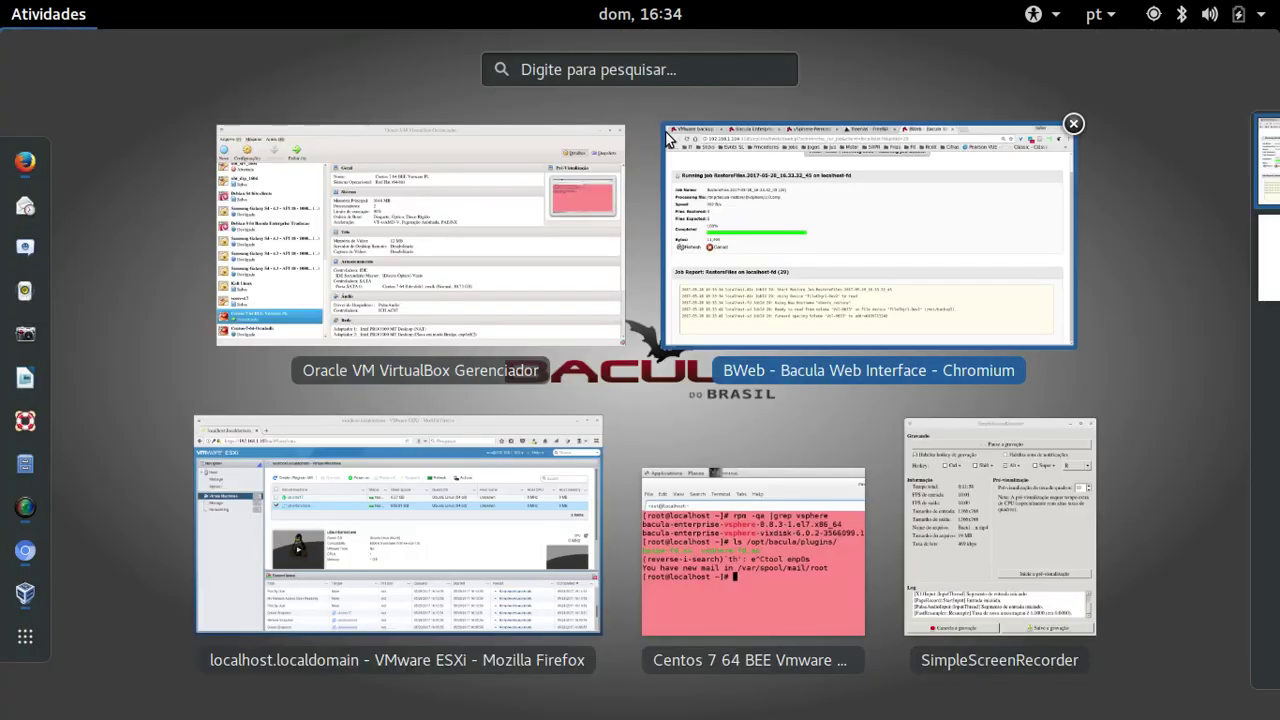
{"action": "left_click", "coordinate": [670, 138]}
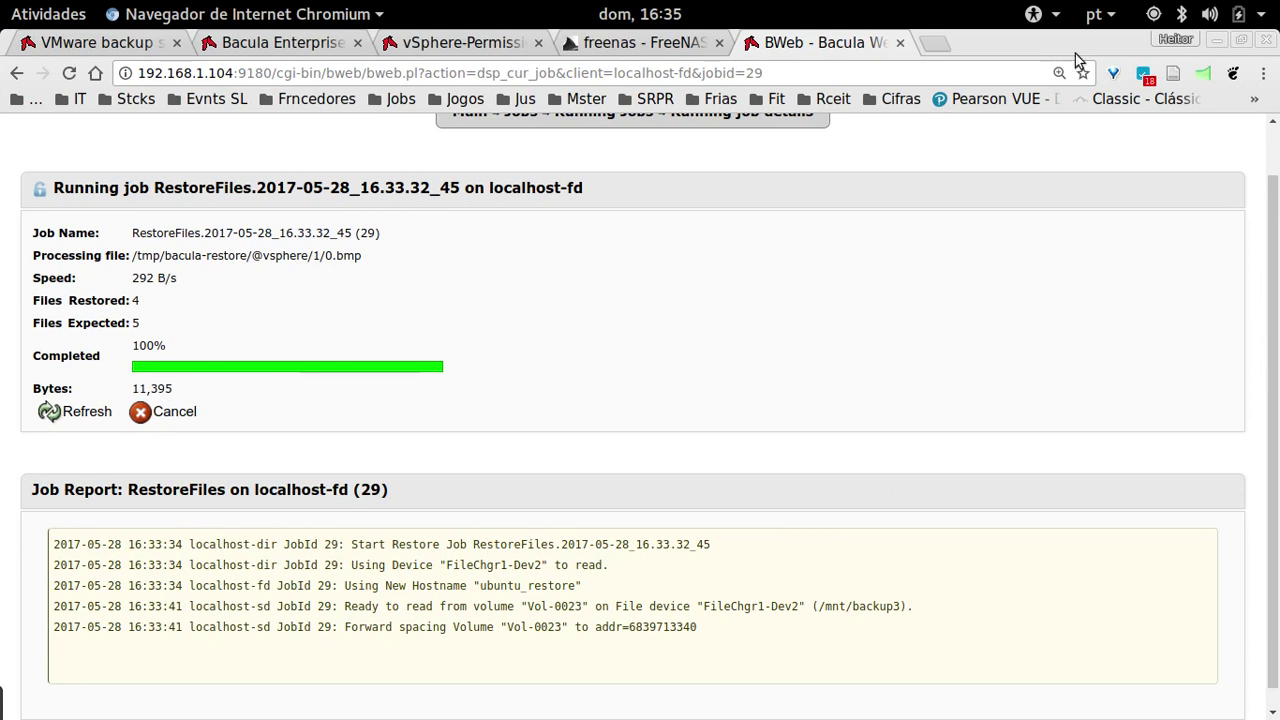
Minimize BWeb and the ESXi Firefox window, briefly restore BWeb, then minimize it to the bare desktop.
{"action": "left_click", "coordinate": [1218, 42]}
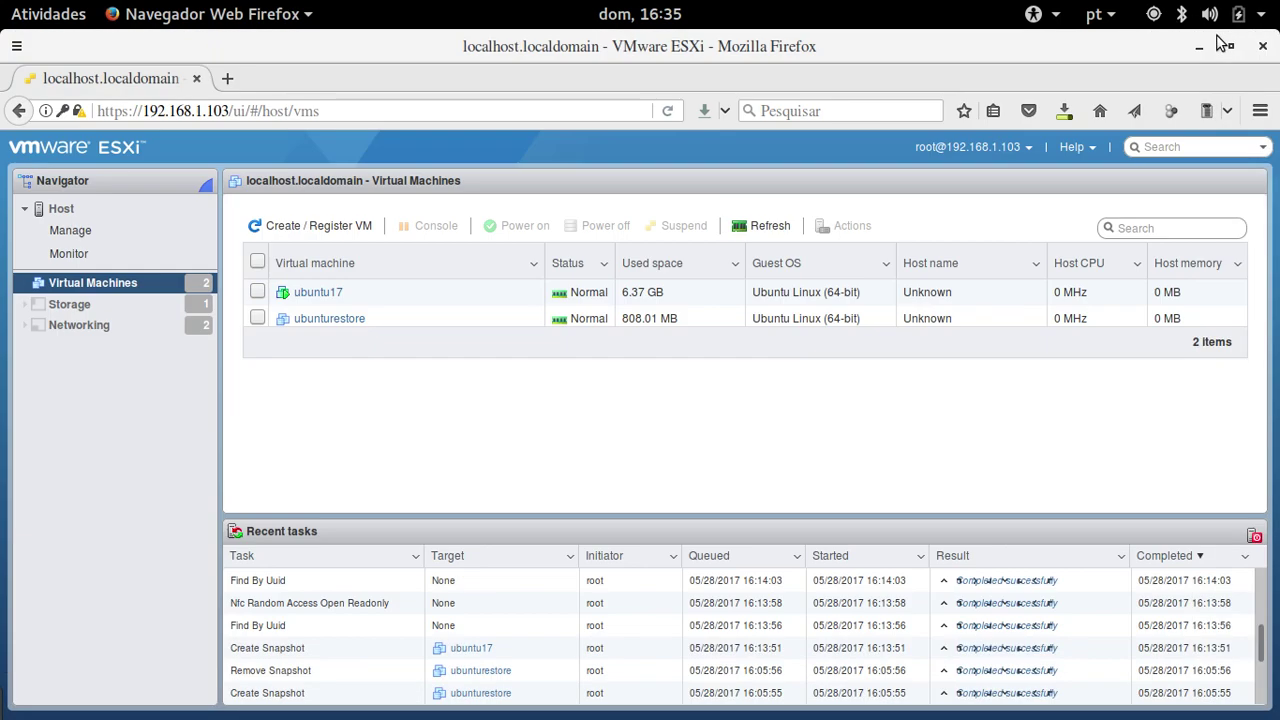
{"action": "left_click", "coordinate": [1199, 45]}
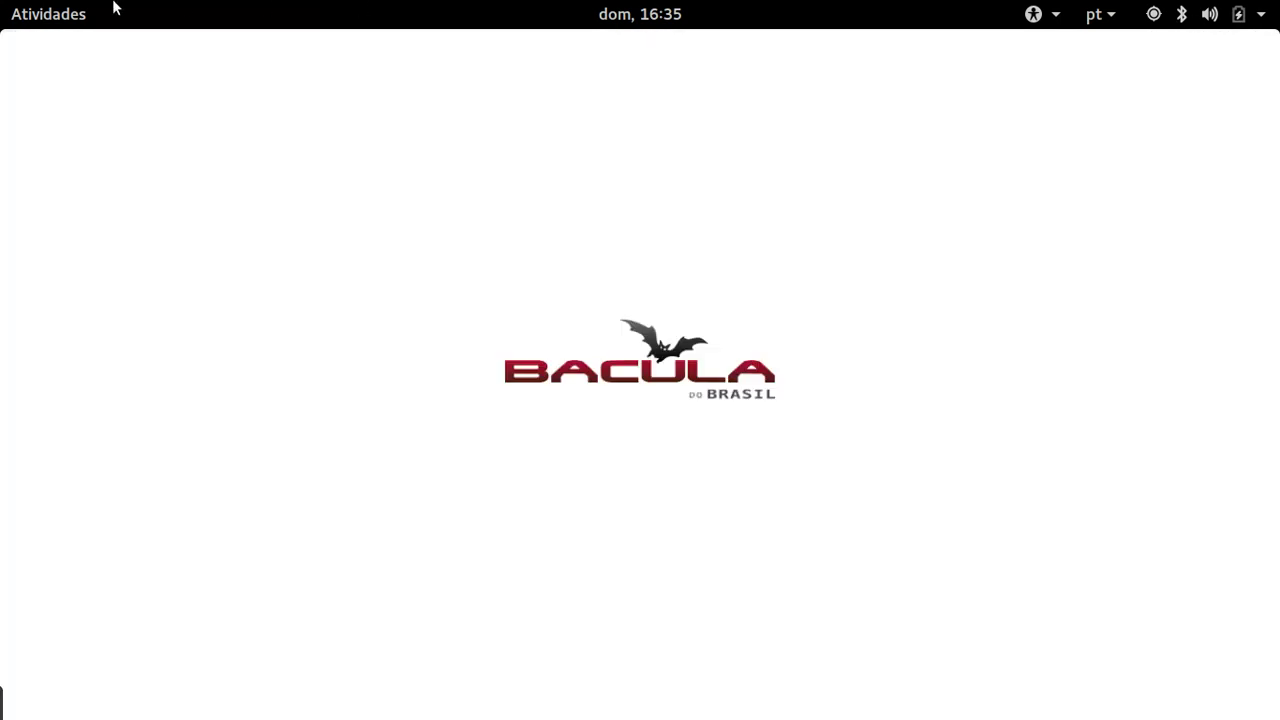
{"action": "left_click", "coordinate": [72, 8]}
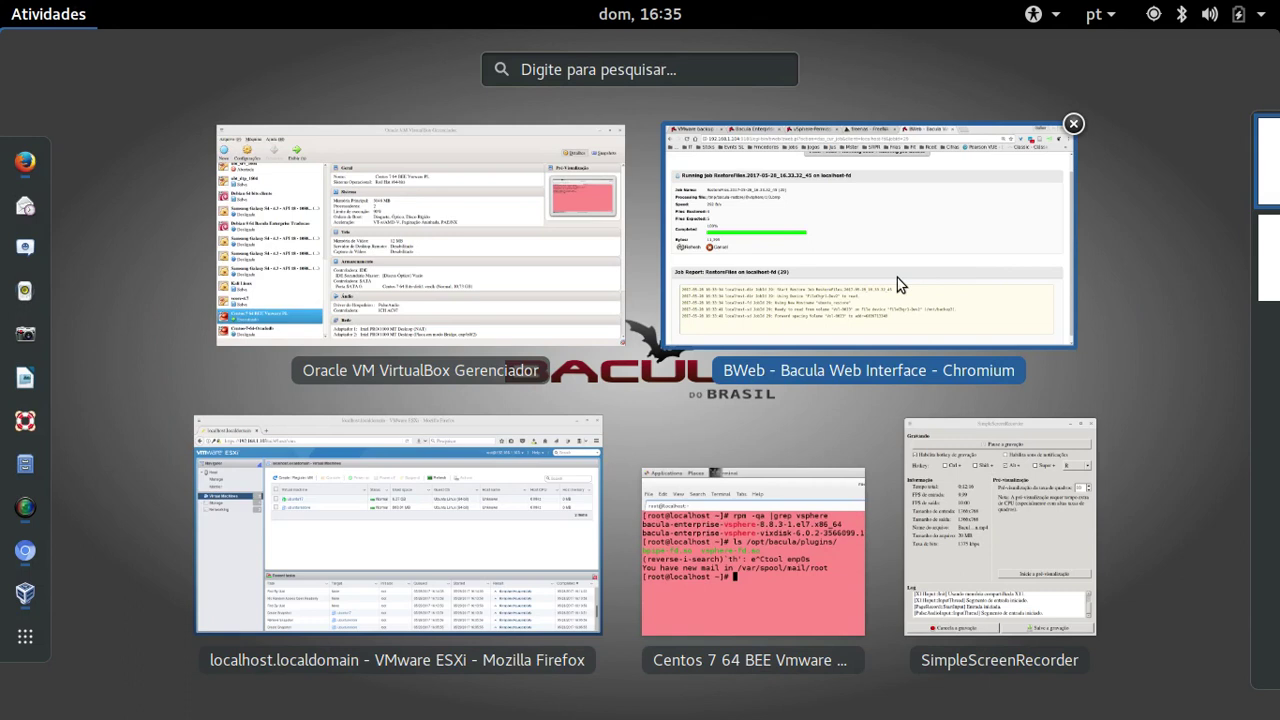
{"action": "left_click", "coordinate": [903, 200]}
{"action": "left_click", "coordinate": [1217, 40]}
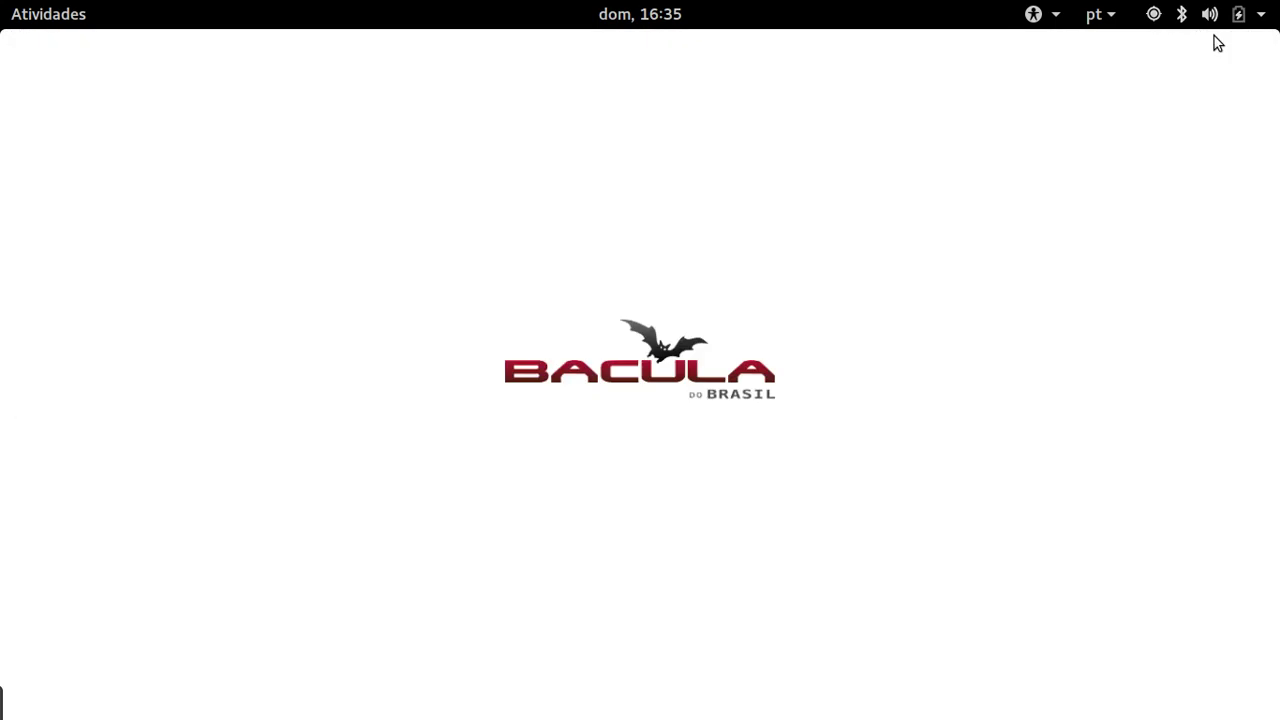